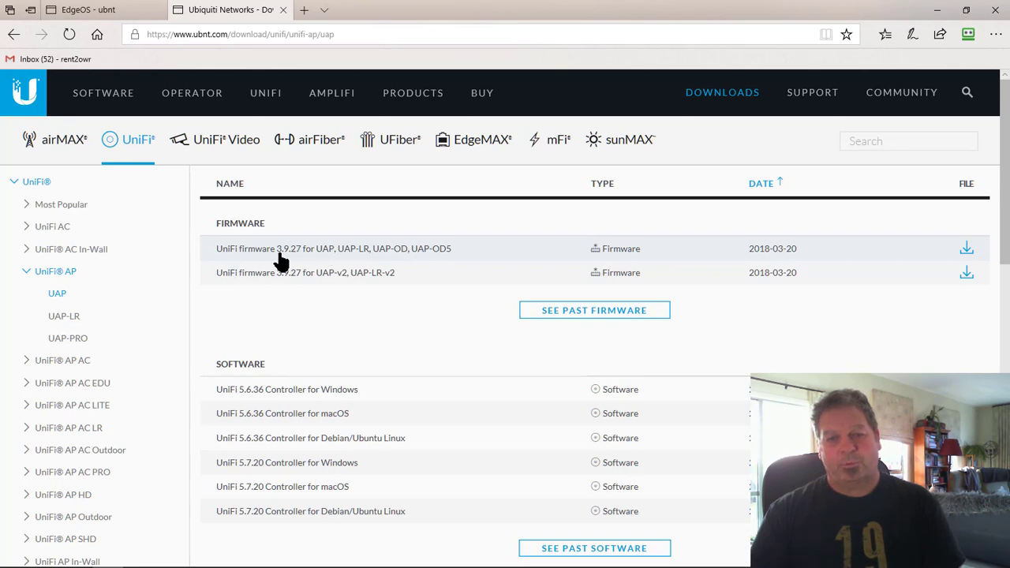
- Minimize the downloads page, start the UniFi Controller from the desktop and launch its network management page in a browser
{"action": "left_click", "coordinate": [935, 9]}
{"action": "double_click", "coordinate": [269, 332]}
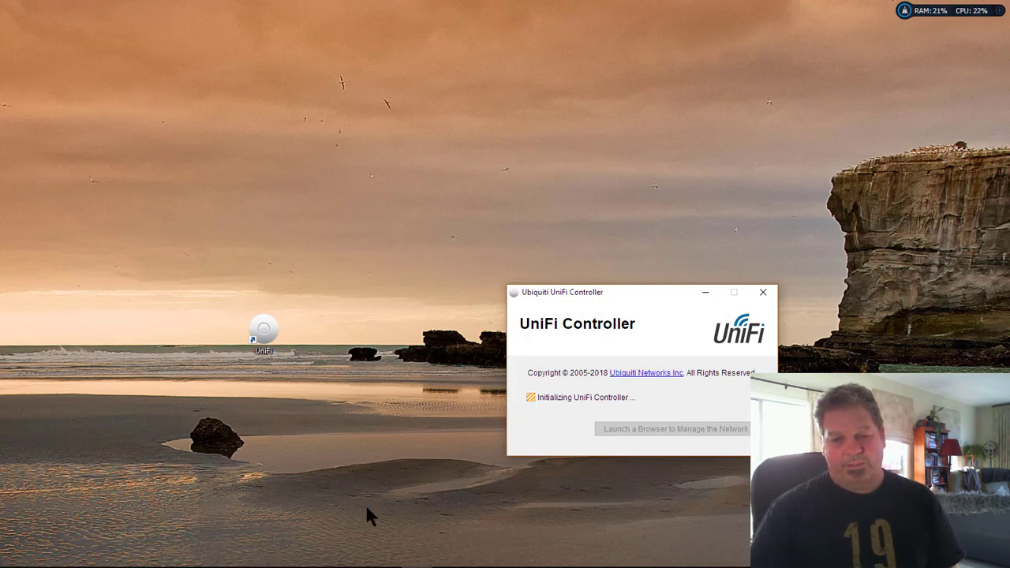
{"action": "mouse_move", "coordinate": [367, 562]}
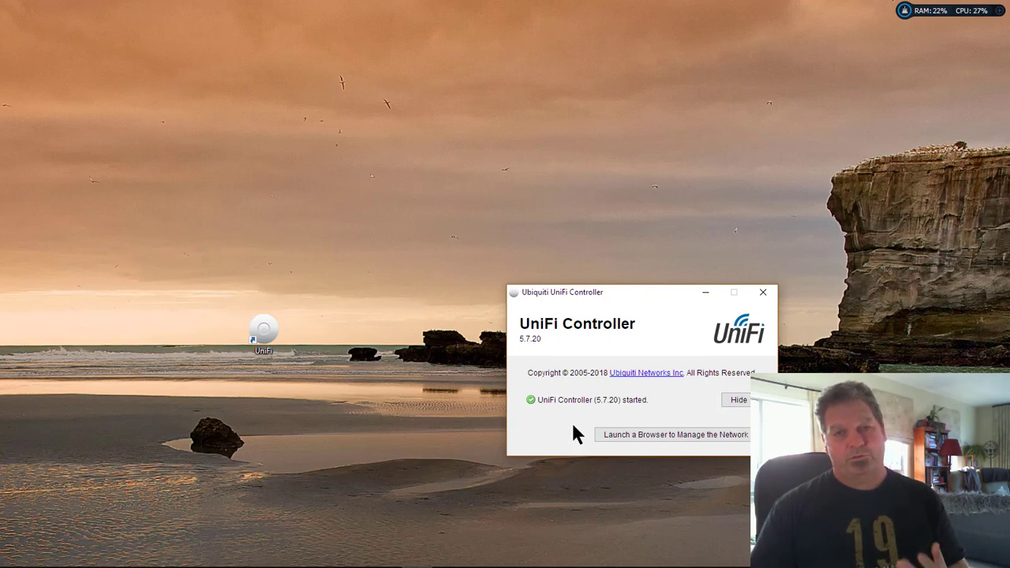
{"action": "left_click", "coordinate": [635, 434]}
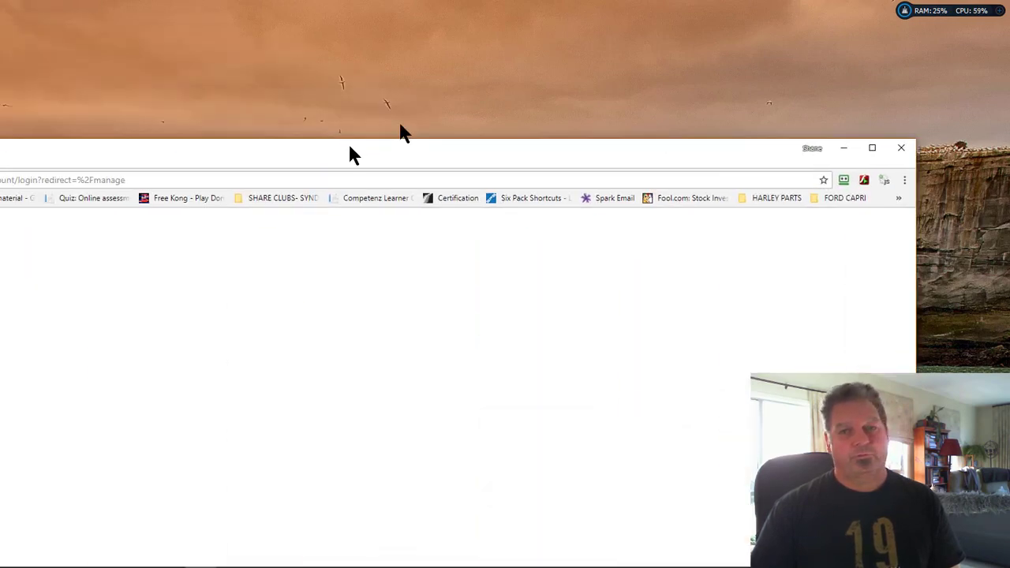
- Maximize the browser window and sign in to the UniFi Controller with the saved username and password
{"action": "left_click_drag", "start_coordinate": [349, 153], "coordinate": [456, 63]}
{"action": "double_click", "coordinate": [456, 63]}
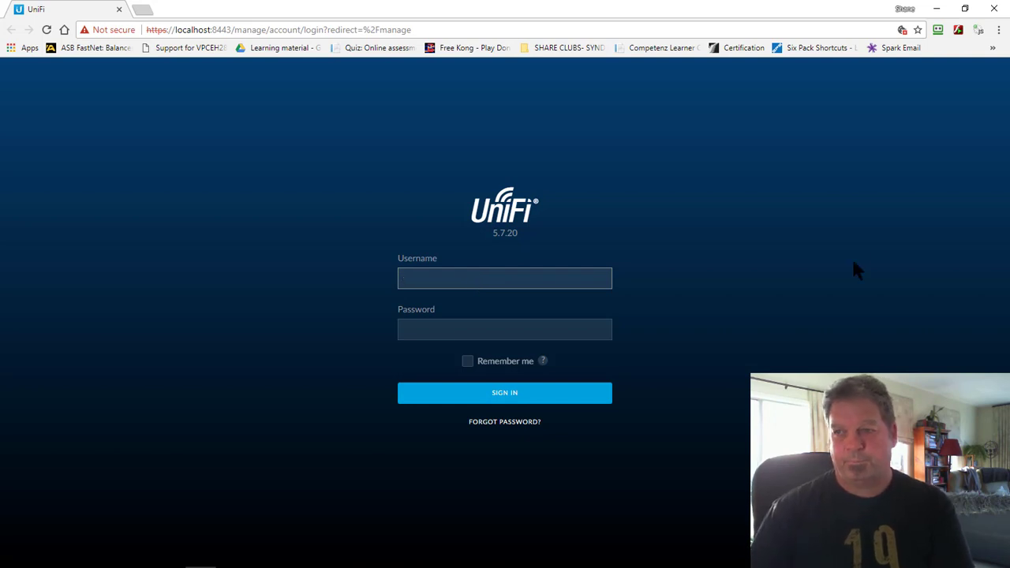
{"action": "left_click", "coordinate": [938, 29]}
{"action": "left_click", "coordinate": [805, 157]}
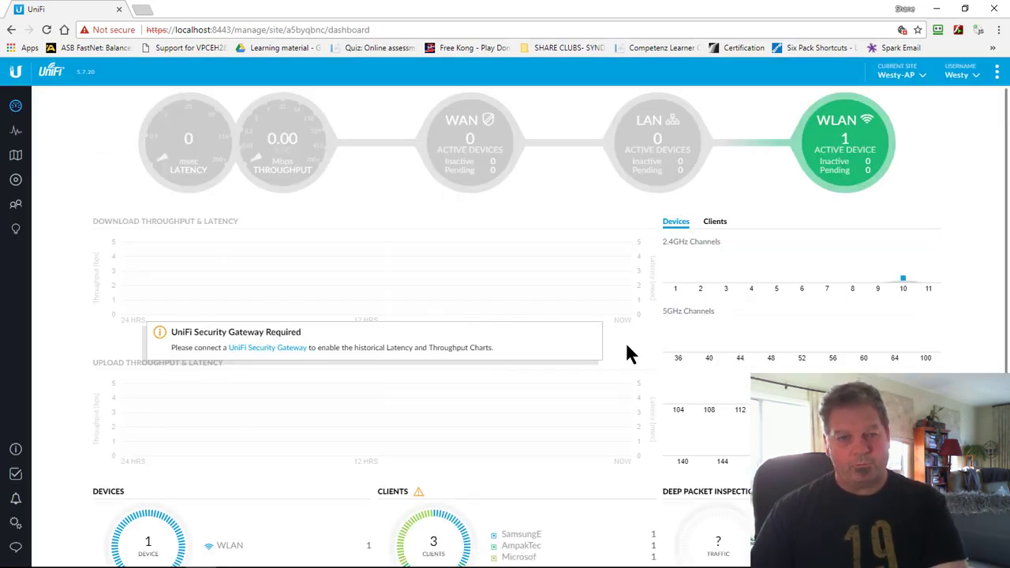
- Show the system config from the Maintenance settings, check the access point's firmware version and close the summary
{"action": "scroll", "coordinate": [48, 284], "scroll_direction": "down", "scroll_amount": 1}
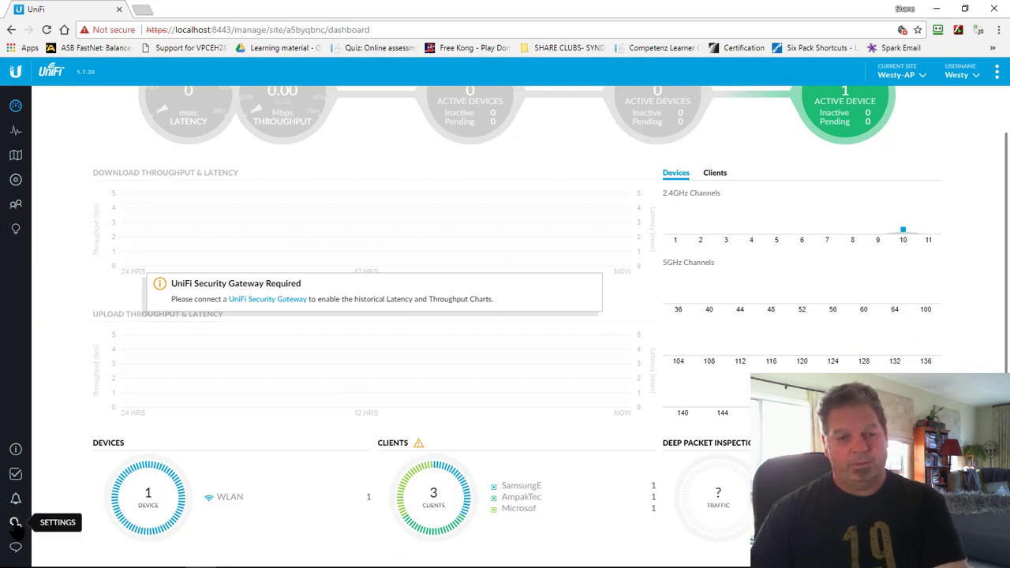
{"action": "left_click", "coordinate": [15, 523]}
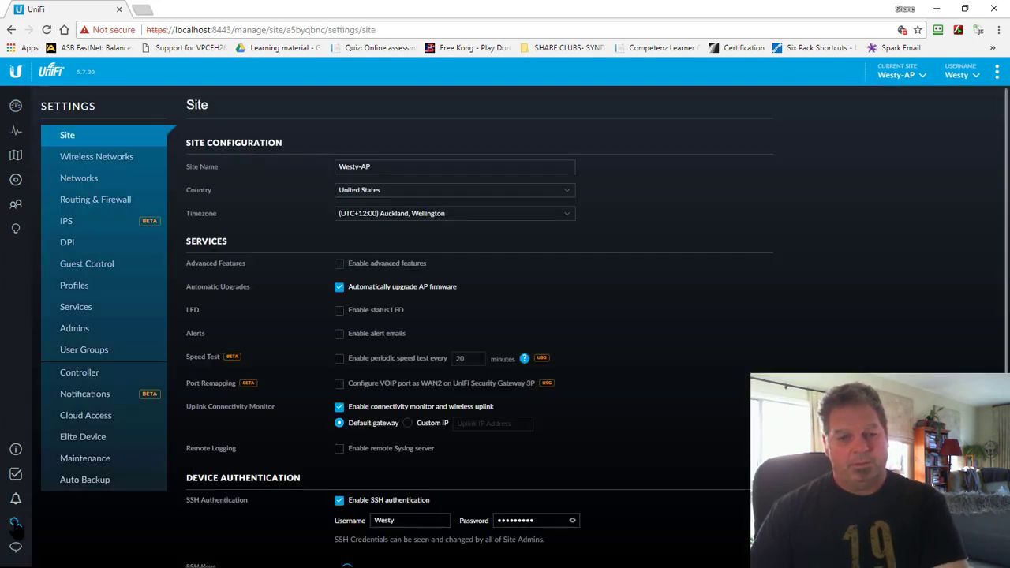
{"action": "left_click", "coordinate": [85, 458]}
{"action": "scroll", "coordinate": [95, 470], "scroll_direction": "down", "scroll_amount": 4}
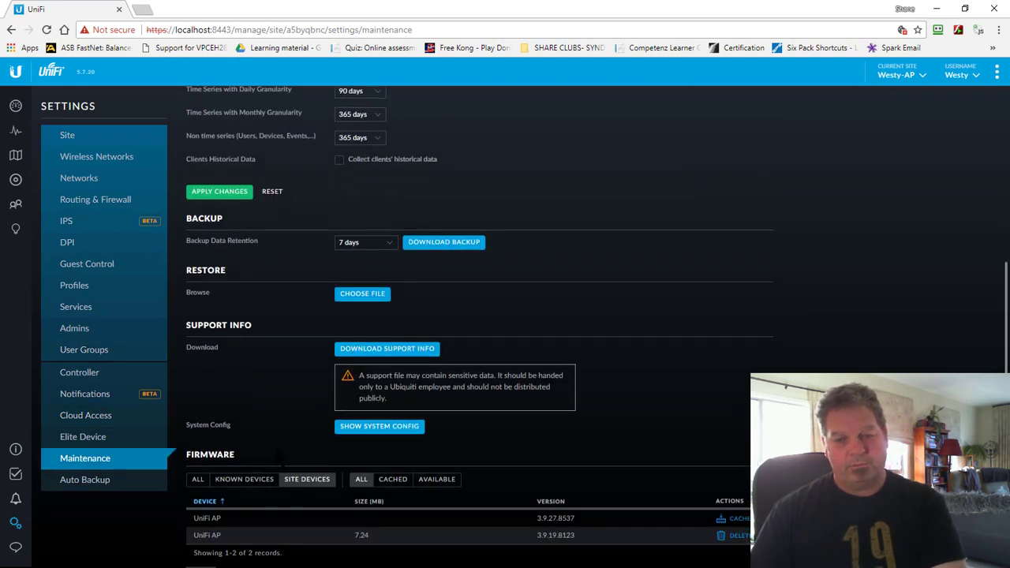
{"action": "left_click", "coordinate": [371, 427]}
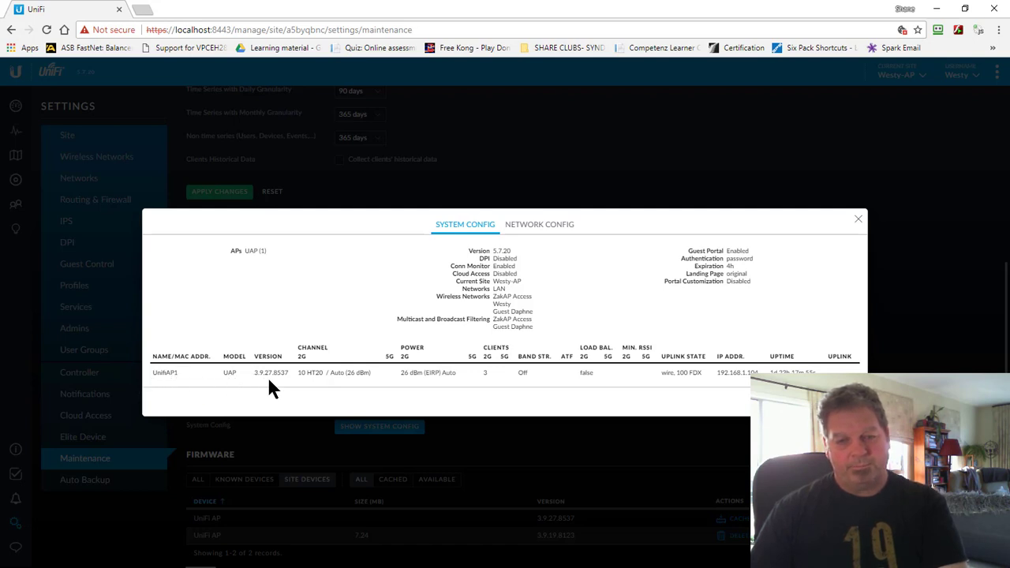
{"action": "left_click_drag", "start_coordinate": [251, 374], "coordinate": [287, 372]}
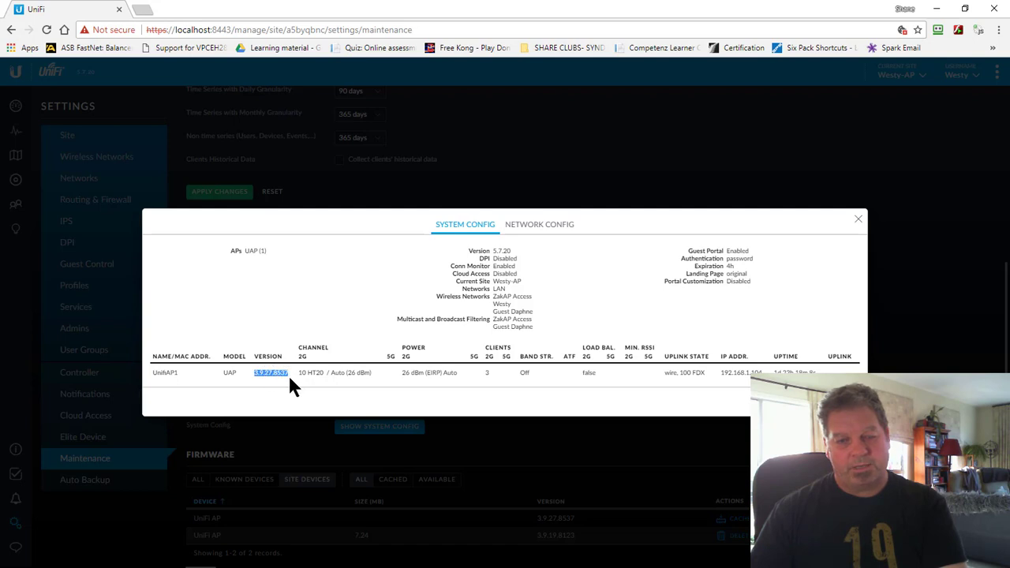
{"action": "left_click", "coordinate": [282, 386]}
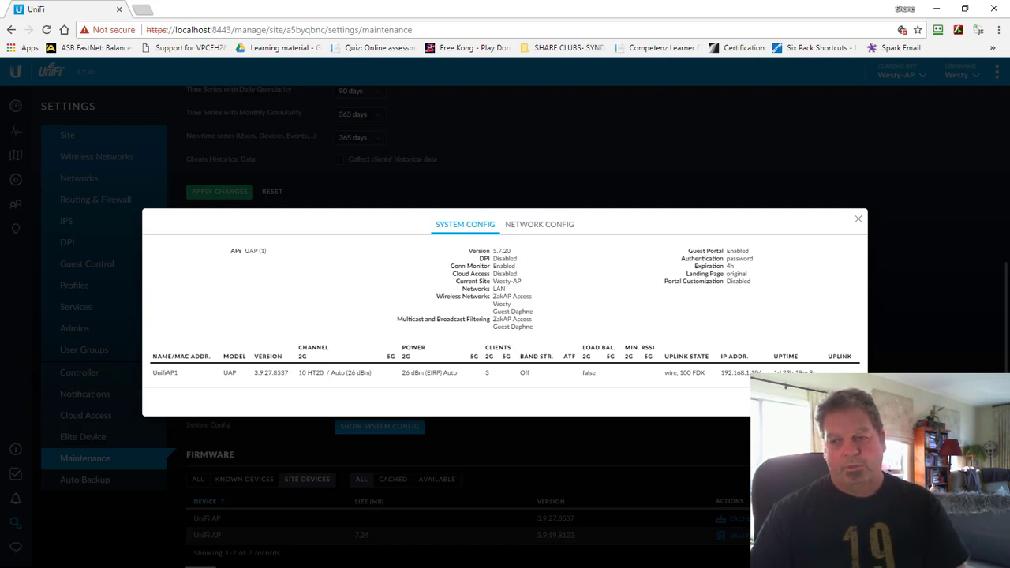
{"action": "key", "text": "Escape"}
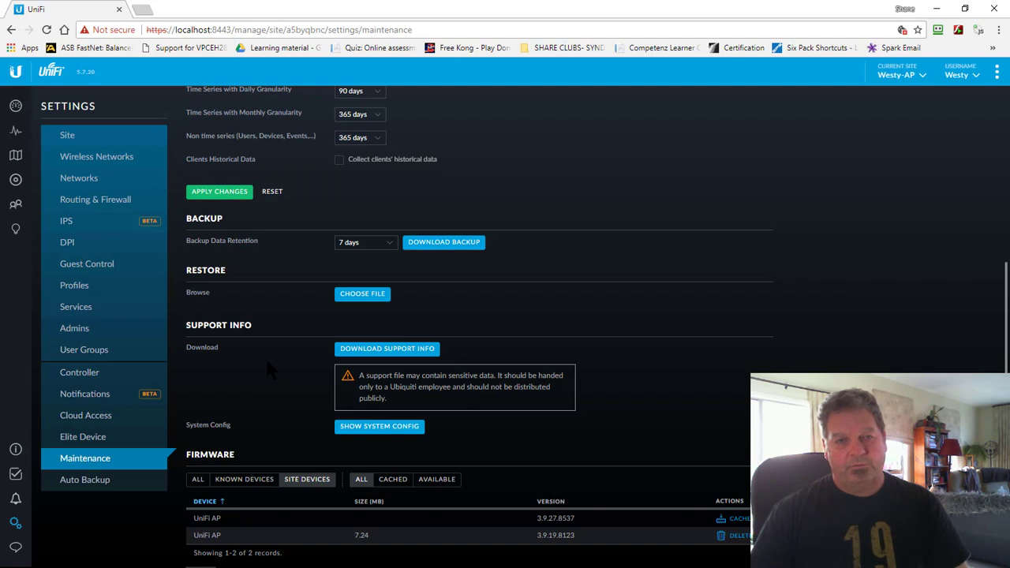
- Look through the Site settings and return to the dashboard
{"action": "scroll", "coordinate": [265, 355], "scroll_direction": "up", "scroll_amount": 4}
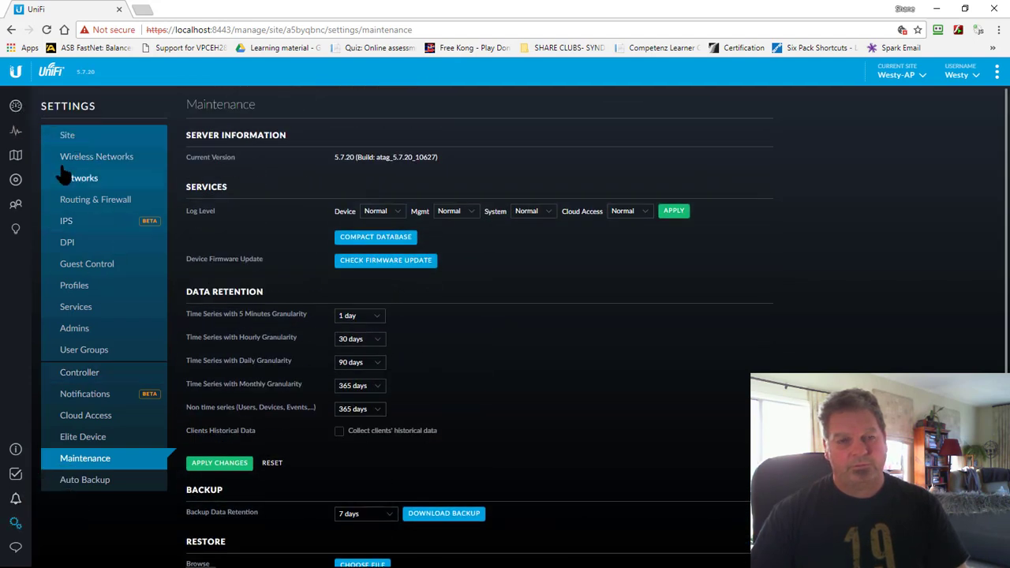
{"action": "left_click", "coordinate": [14, 525]}
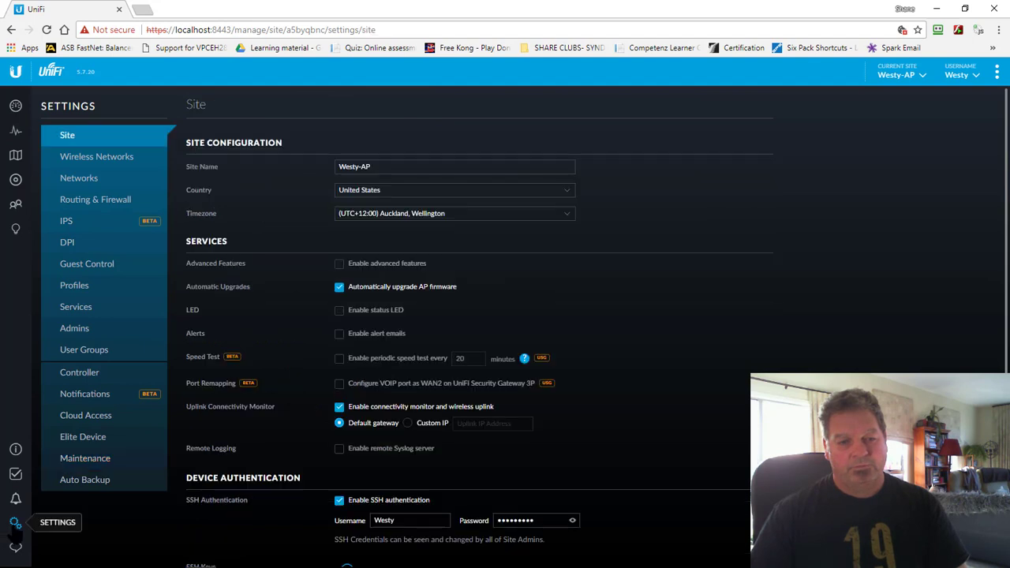
{"action": "scroll", "coordinate": [559, 342], "scroll_direction": "down", "scroll_amount": 1}
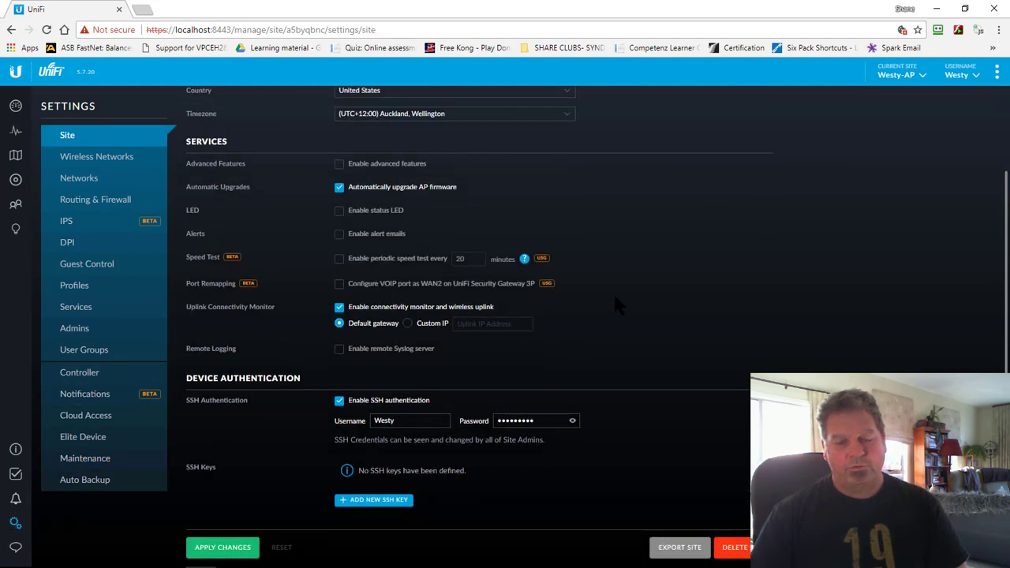
{"action": "scroll", "coordinate": [623, 280], "scroll_direction": "up", "scroll_amount": 1}
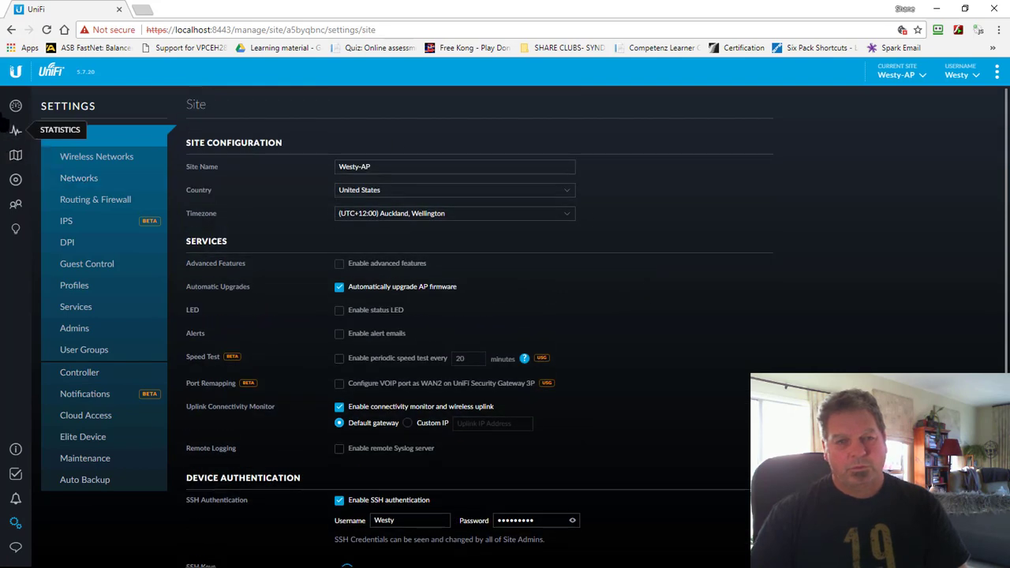
{"action": "left_click", "coordinate": [15, 107]}
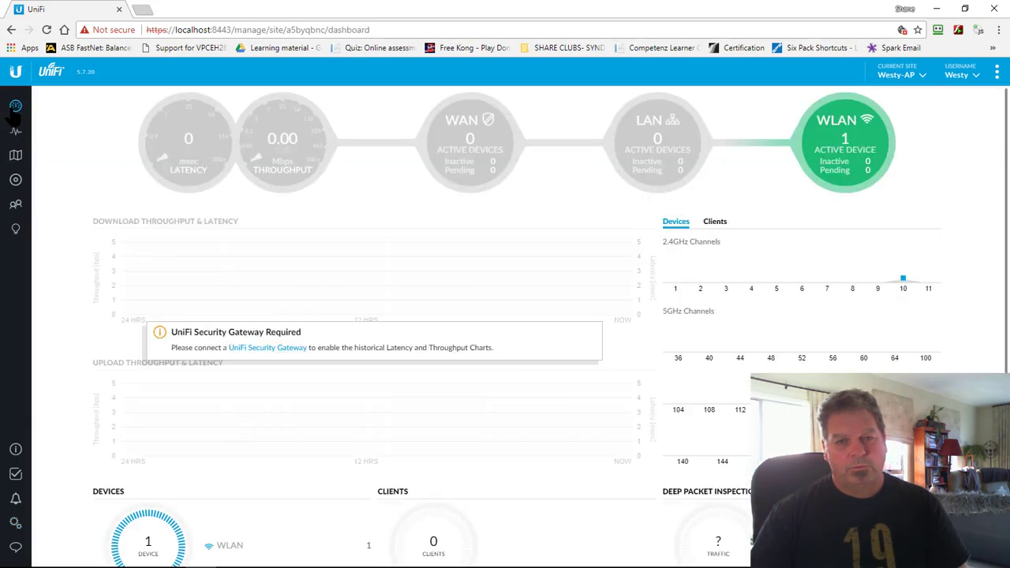
- Examine the Maintenance settings, including the controller's current version and the backup and firmware sections
{"action": "left_click", "coordinate": [15, 522]}
{"action": "scroll", "coordinate": [309, 381], "scroll_direction": "down", "scroll_amount": 2}
{"action": "left_click", "coordinate": [85, 458]}
{"action": "scroll", "coordinate": [473, 315], "scroll_direction": "up", "scroll_amount": 2}
{"action": "left_click_drag", "start_coordinate": [330, 161], "coordinate": [377, 161]}
{"action": "left_click", "coordinate": [394, 162]}
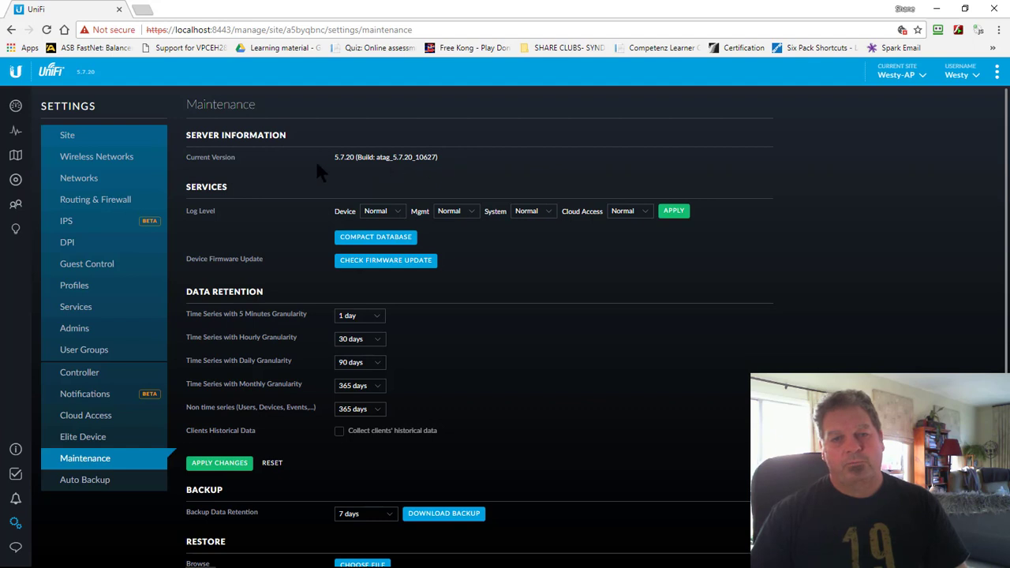
{"action": "mouse_move", "coordinate": [330, 159]}
{"action": "left_mouse_down"}
{"action": "mouse_move", "coordinate": [356, 161]}
{"action": "mouse_move", "coordinate": [347, 161]}
{"action": "left_mouse_up"}
{"action": "left_click", "coordinate": [346, 161]}
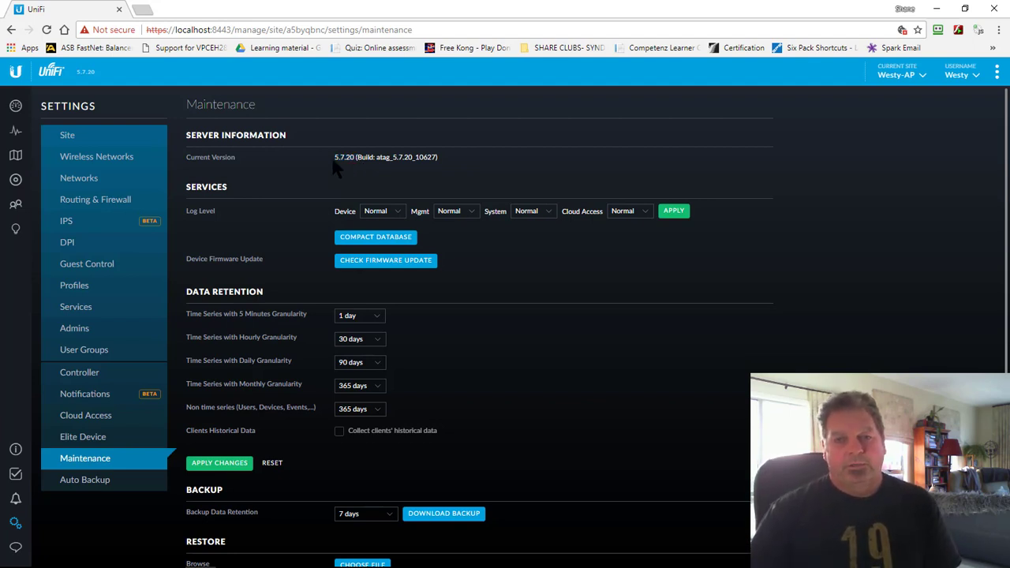
{"action": "scroll", "coordinate": [289, 268], "scroll_direction": "down", "scroll_amount": 4}
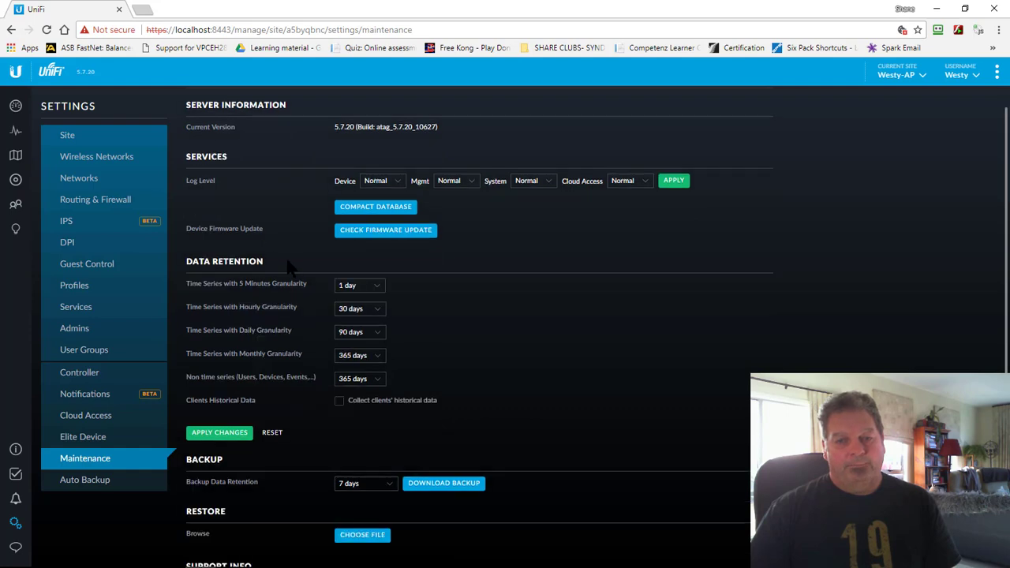
{"action": "scroll", "coordinate": [289, 272], "scroll_direction": "up", "scroll_amount": 2}
{"action": "scroll", "coordinate": [289, 272], "scroll_direction": "down", "scroll_amount": 2}
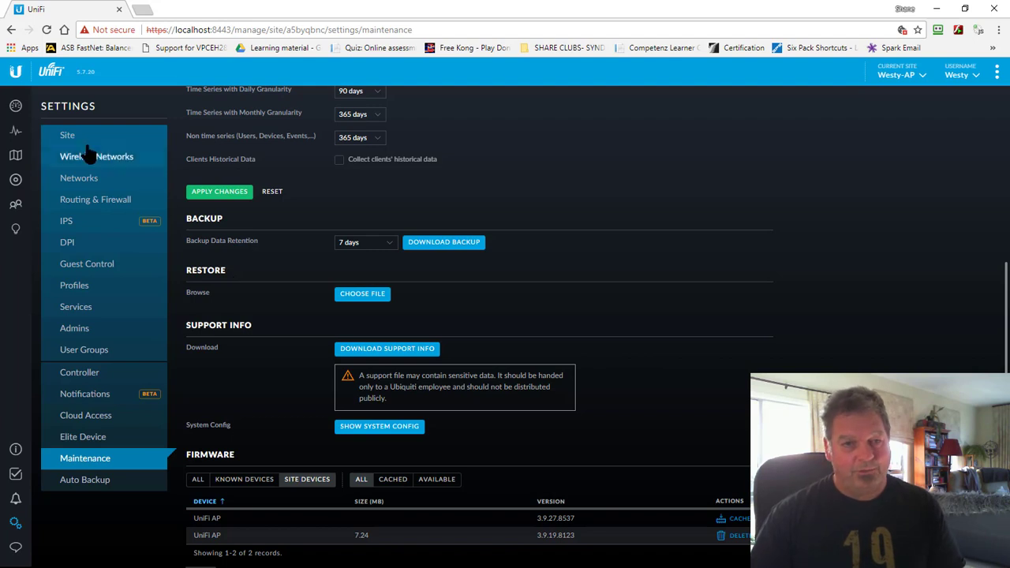
- Review the dashboard, the statistics overview with recent activities, and the site map
{"action": "left_click", "coordinate": [16, 105]}
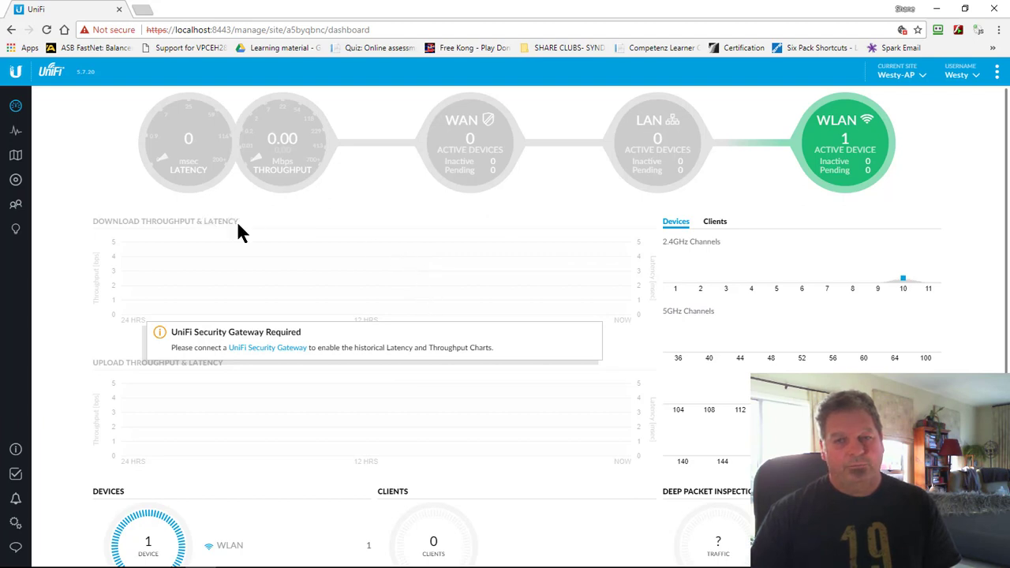
{"action": "left_click", "coordinate": [15, 131]}
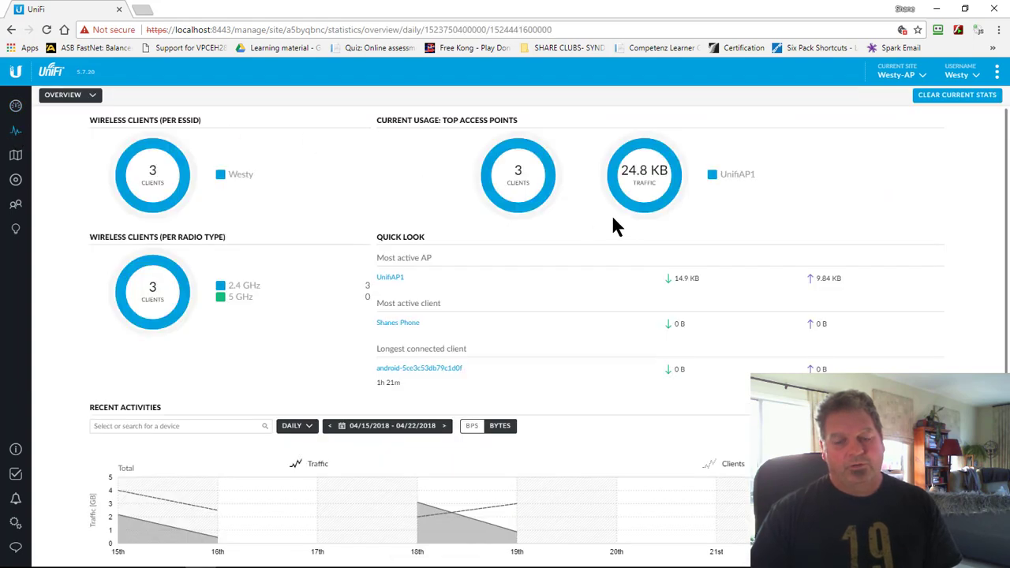
{"action": "scroll", "coordinate": [623, 244], "scroll_direction": "down", "scroll_amount": 2}
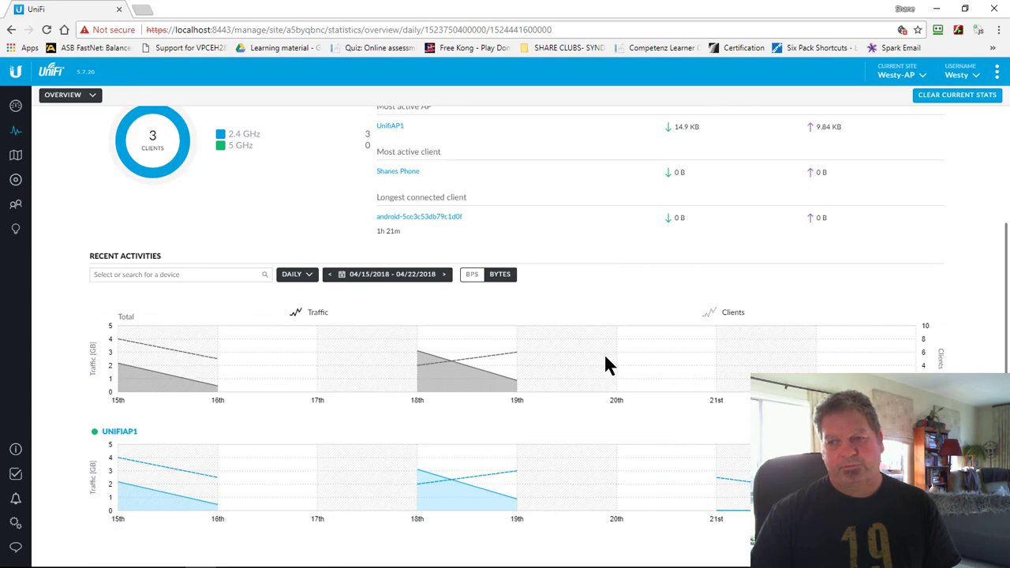
{"action": "scroll", "coordinate": [604, 359], "scroll_direction": "up", "scroll_amount": 2}
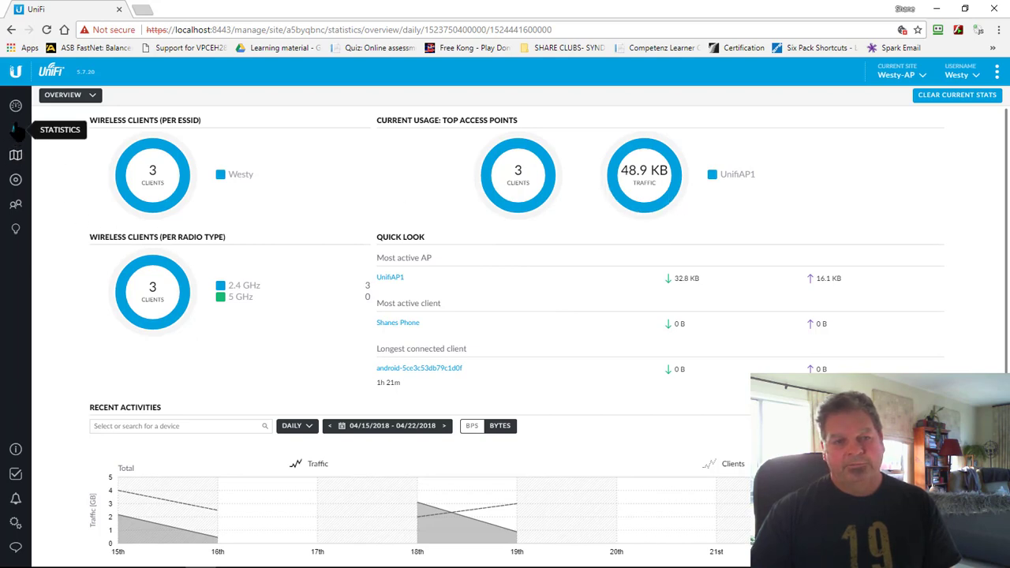
{"action": "left_click", "coordinate": [15, 155]}
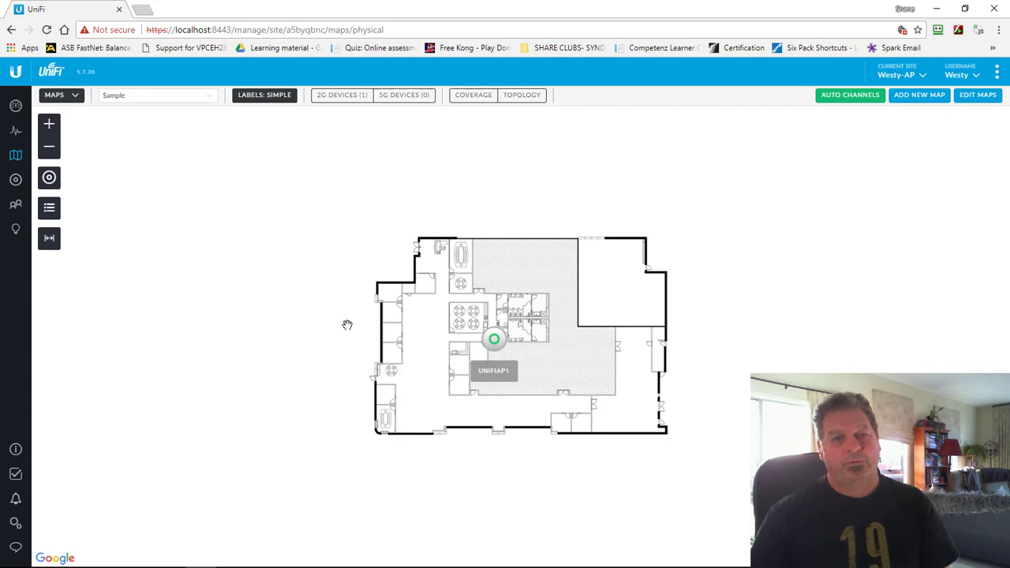
- Open the properties of UnifiAP1 in the device list and examine its wired uplink, radio and WLAN details
{"action": "left_click", "coordinate": [15, 180]}
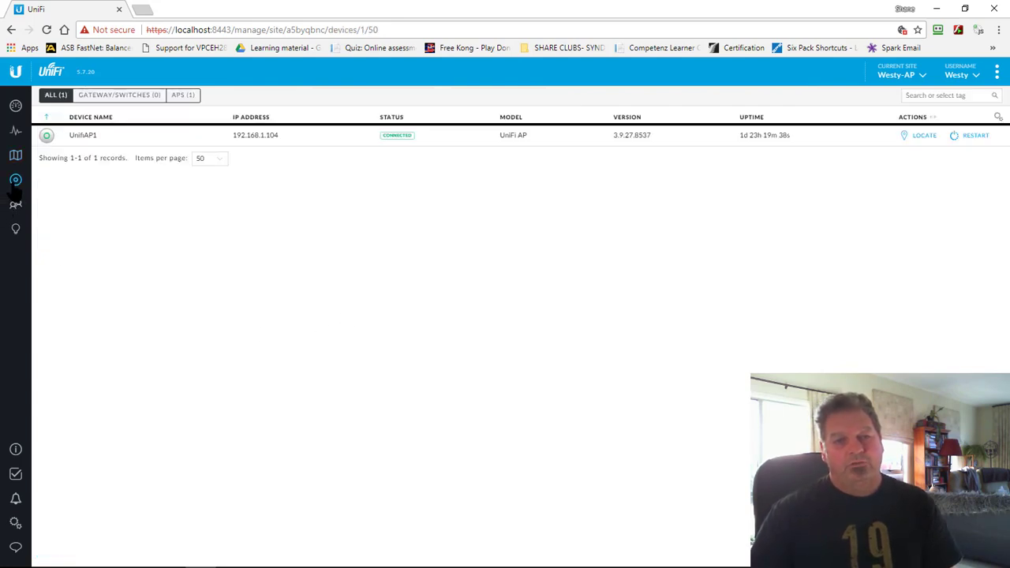
{"action": "left_click", "coordinate": [270, 140]}
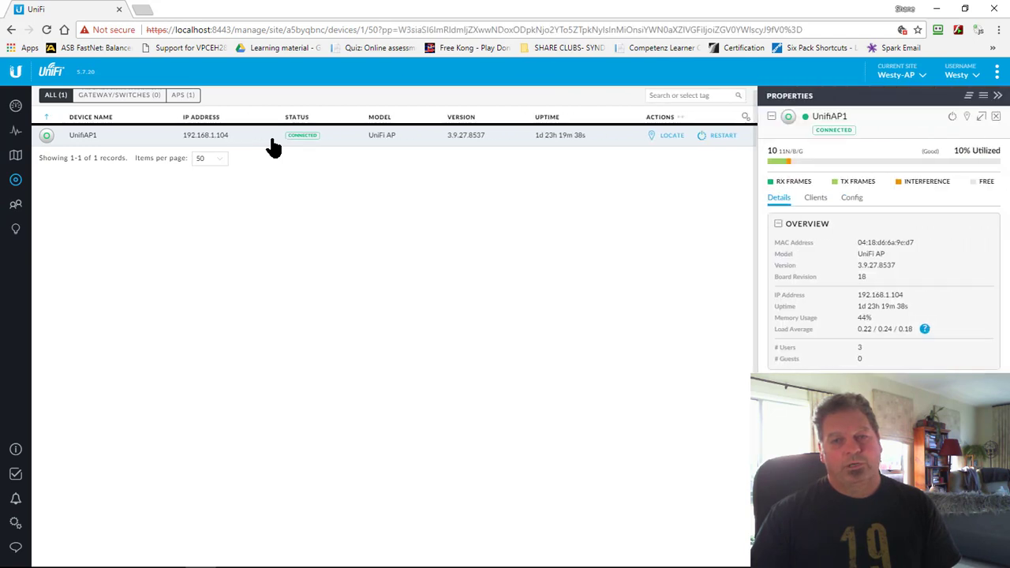
{"action": "left_click", "coordinate": [994, 118]}
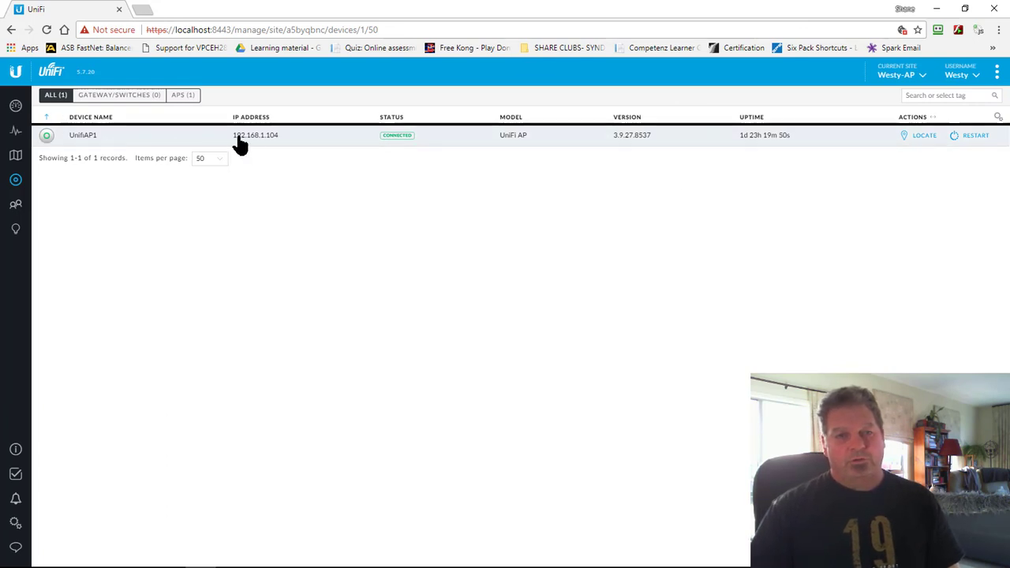
{"action": "left_click", "coordinate": [269, 143]}
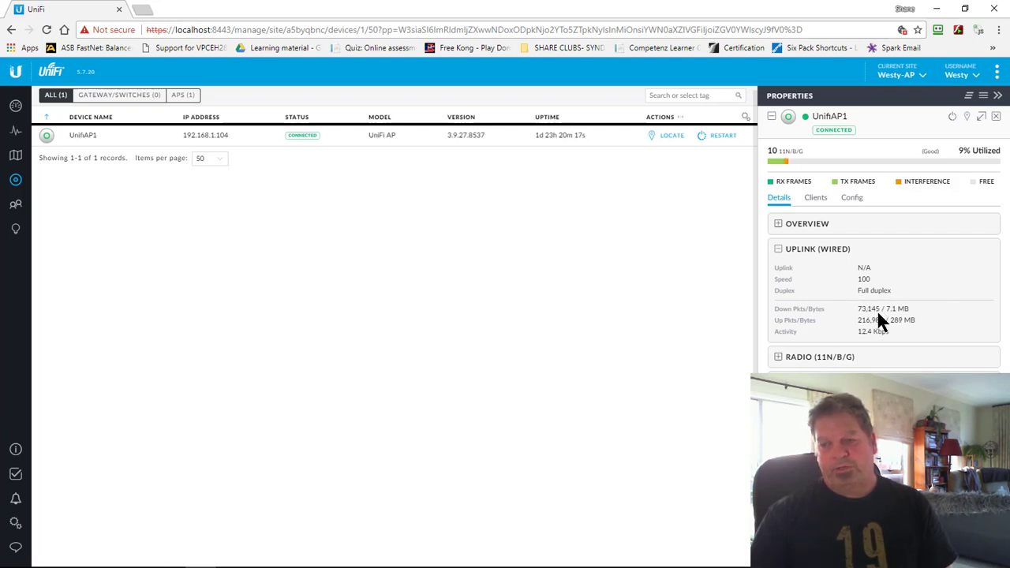
{"action": "left_click", "coordinate": [778, 359]}
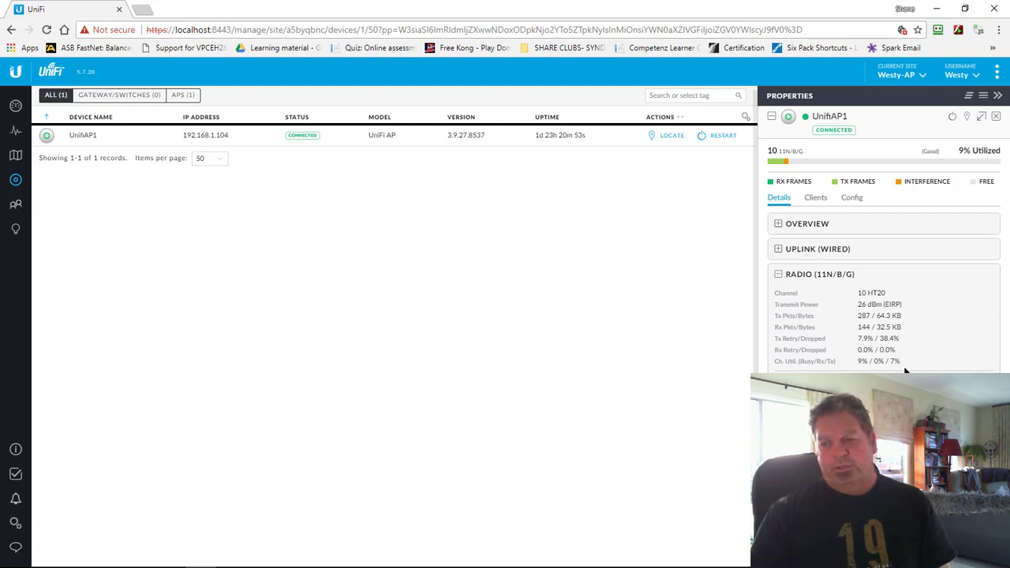
{"action": "left_click", "coordinate": [867, 387]}
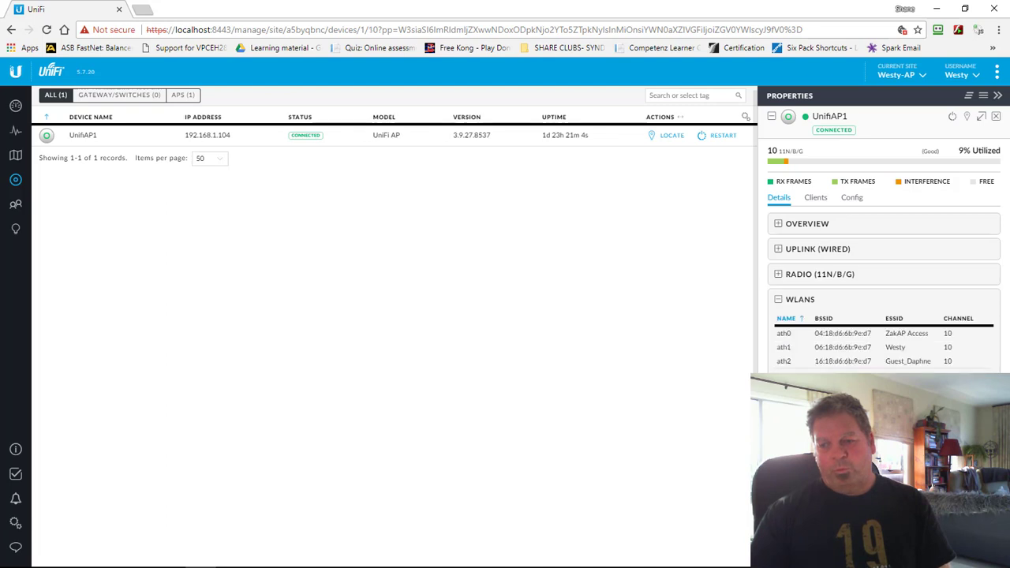
- Sort UnifiAP1's WLAN list by BSSID, ESSID and descending name, and view the access point's performance charts
{"action": "left_click", "coordinate": [823, 318]}
{"action": "left_click", "coordinate": [897, 320]}
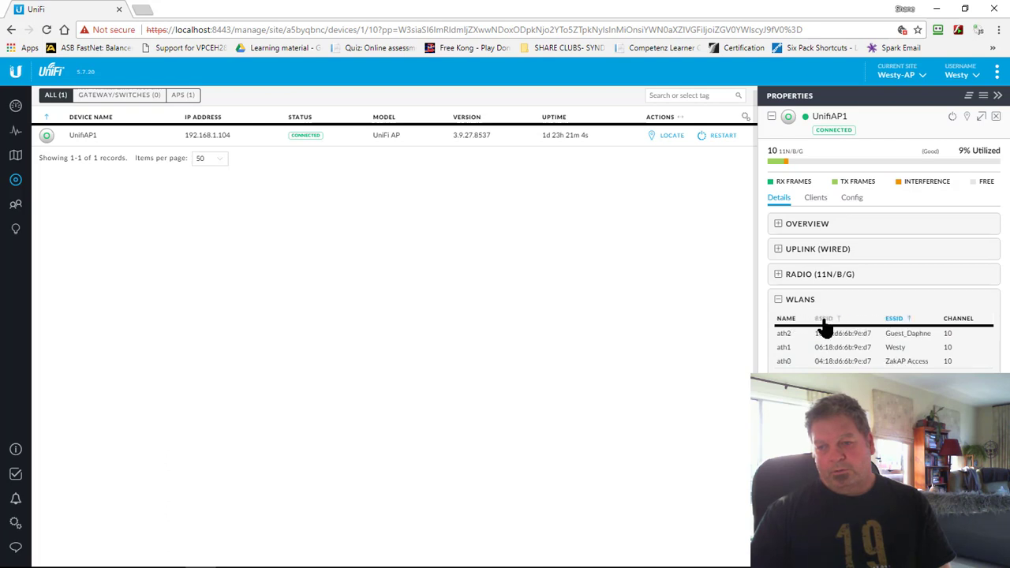
{"action": "left_click", "coordinate": [785, 324]}
{"action": "left_click", "coordinate": [785, 324]}
{"action": "left_click", "coordinate": [825, 321]}
{"action": "left_click", "coordinate": [837, 322]}
{"action": "left_click", "coordinate": [785, 322]}
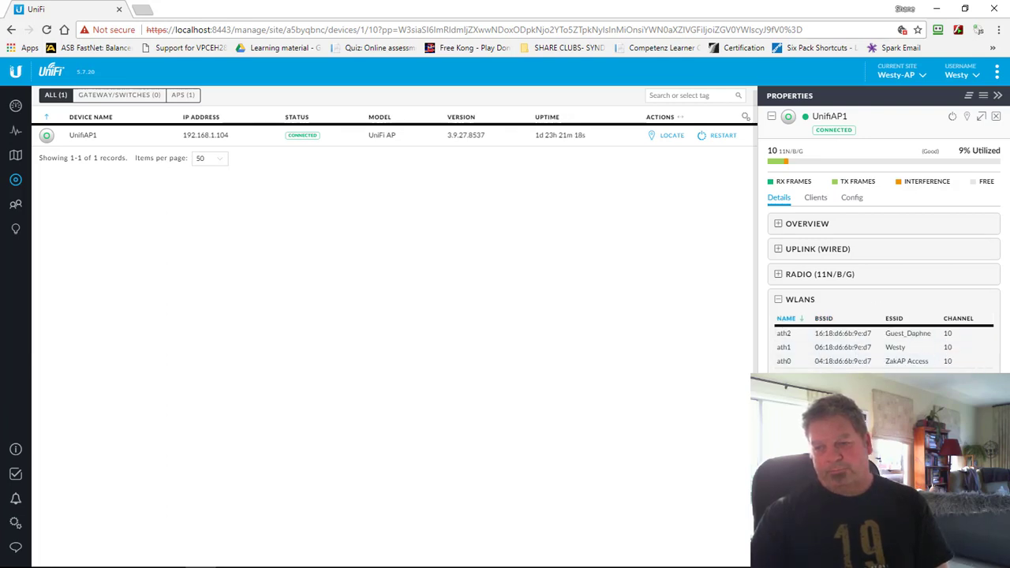
{"action": "left_click", "coordinate": [800, 299]}
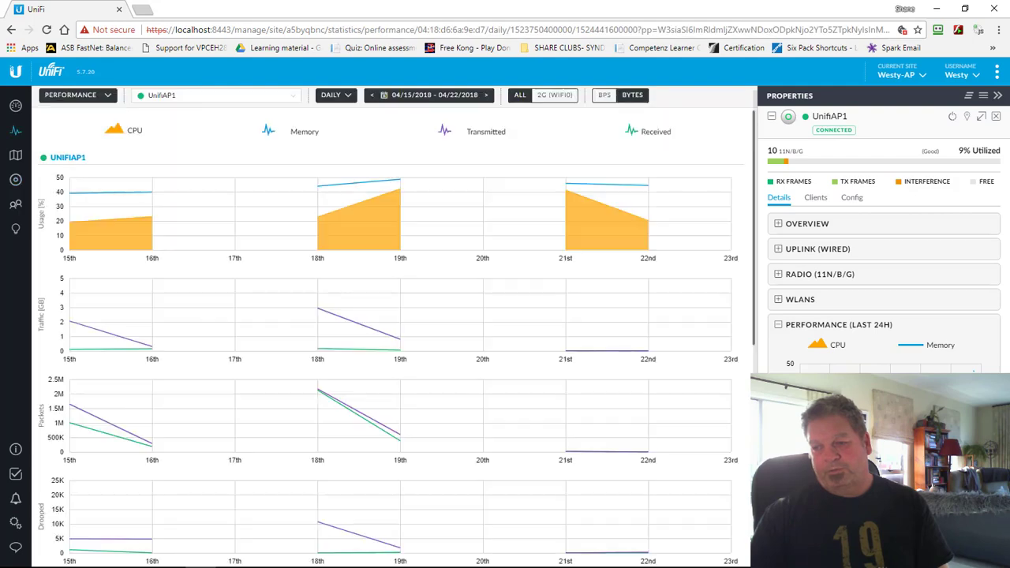
- Review UnifiAP1's connected clients, filtering the list by users, guests and all
{"action": "mouse_move", "coordinate": [123, 290]}
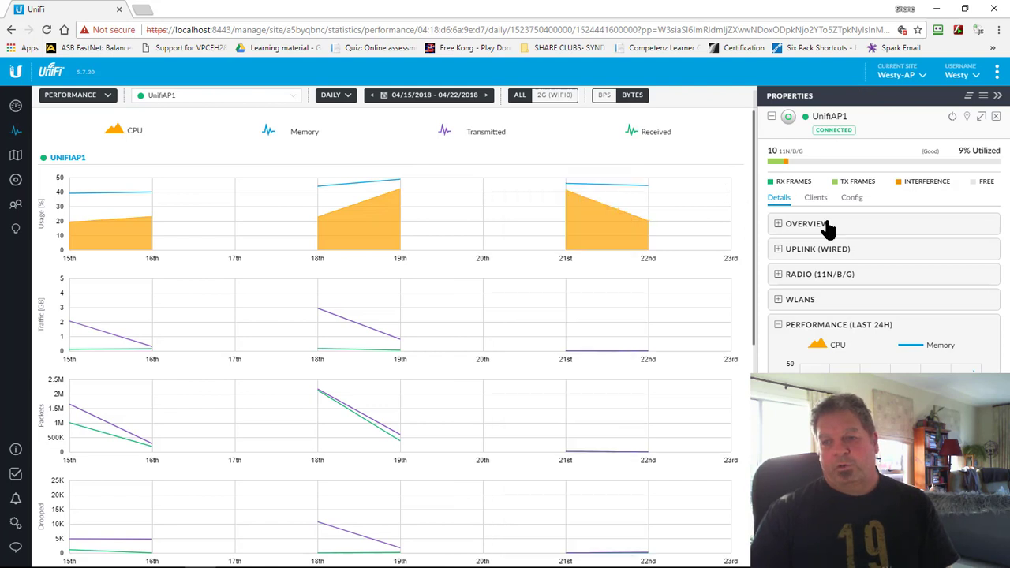
{"action": "left_click", "coordinate": [816, 198]}
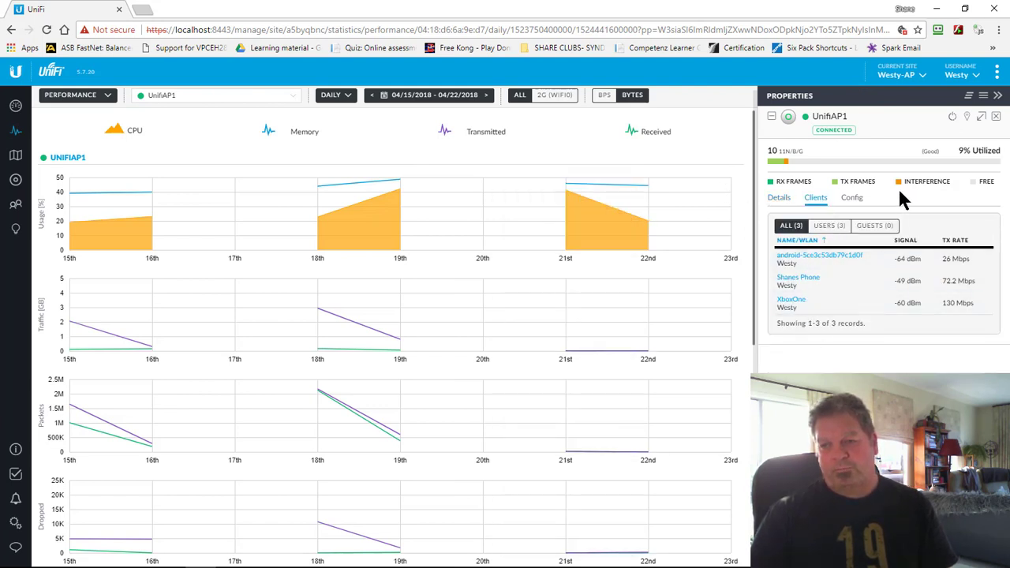
{"action": "left_click", "coordinate": [830, 229]}
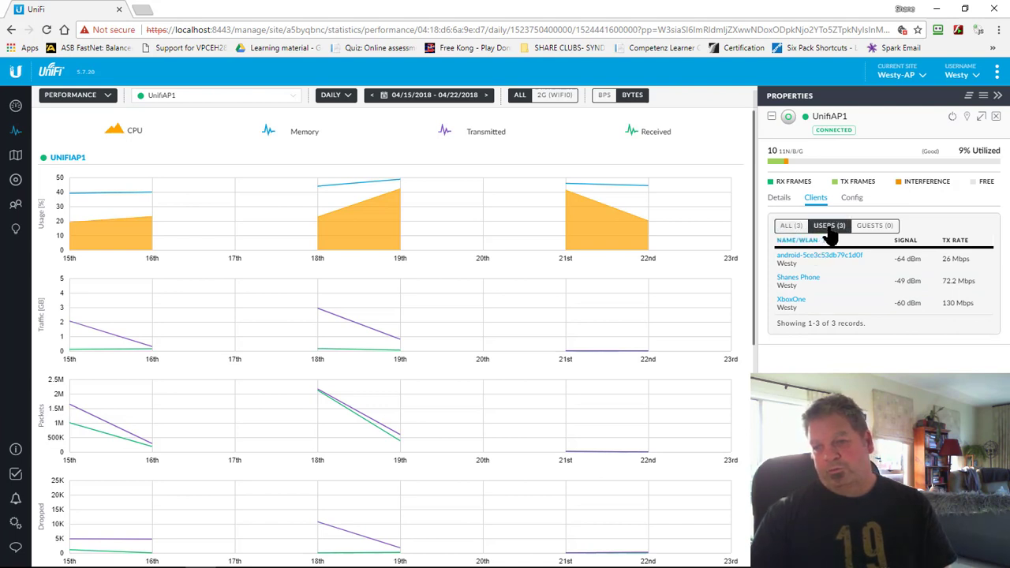
{"action": "left_click", "coordinate": [873, 229]}
{"action": "left_click", "coordinate": [793, 229]}
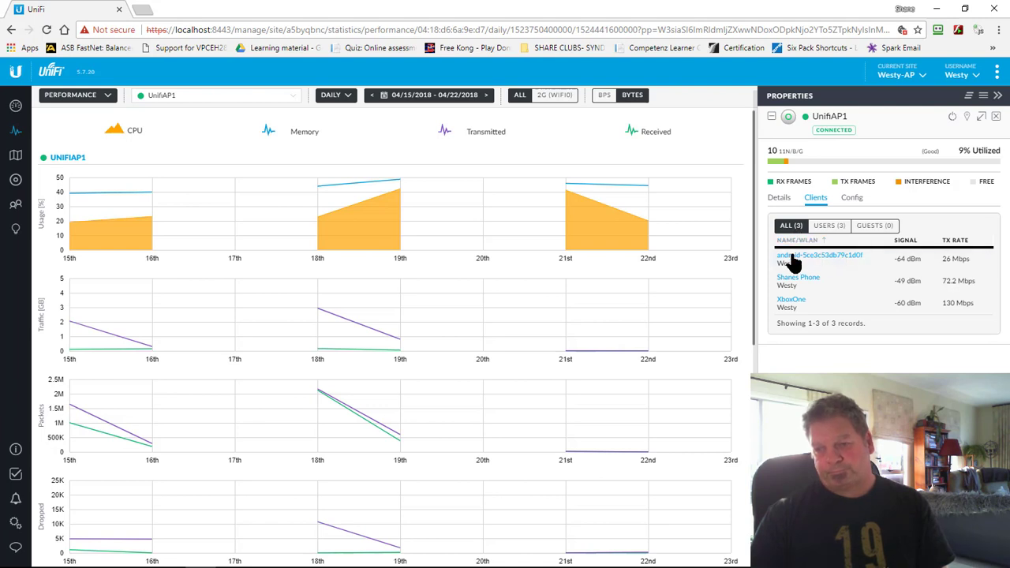
- Display the device list with UnifiAP1's configuration and examine its general alias and LED settings
{"action": "left_click", "coordinate": [856, 201]}
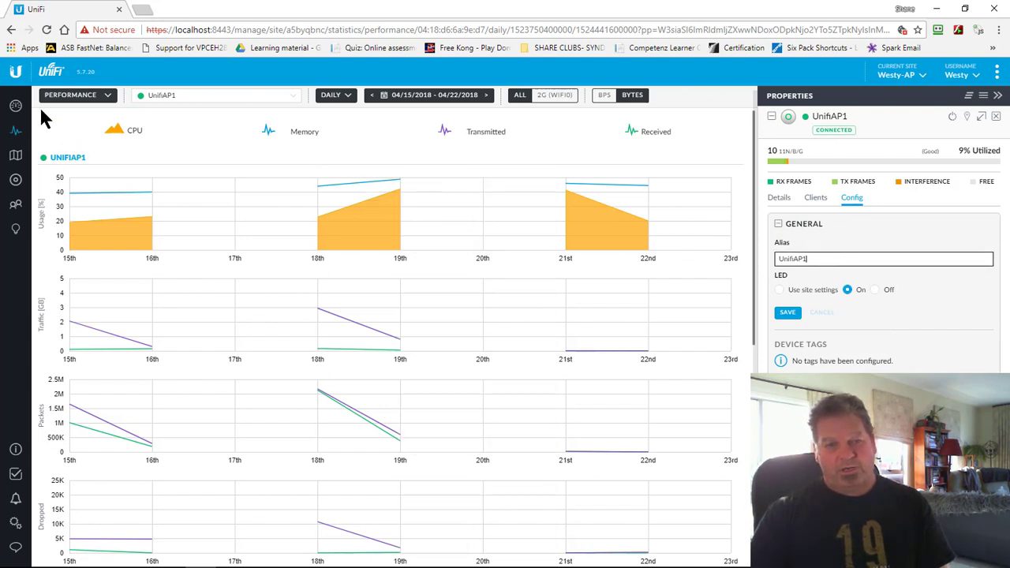
{"action": "left_click", "coordinate": [15, 180]}
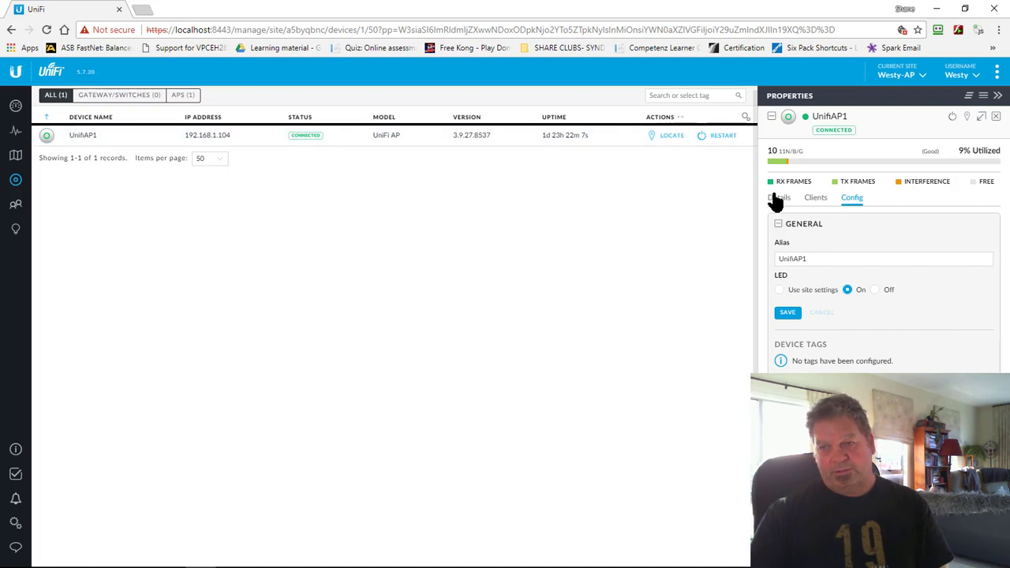
{"action": "left_click", "coordinate": [844, 225]}
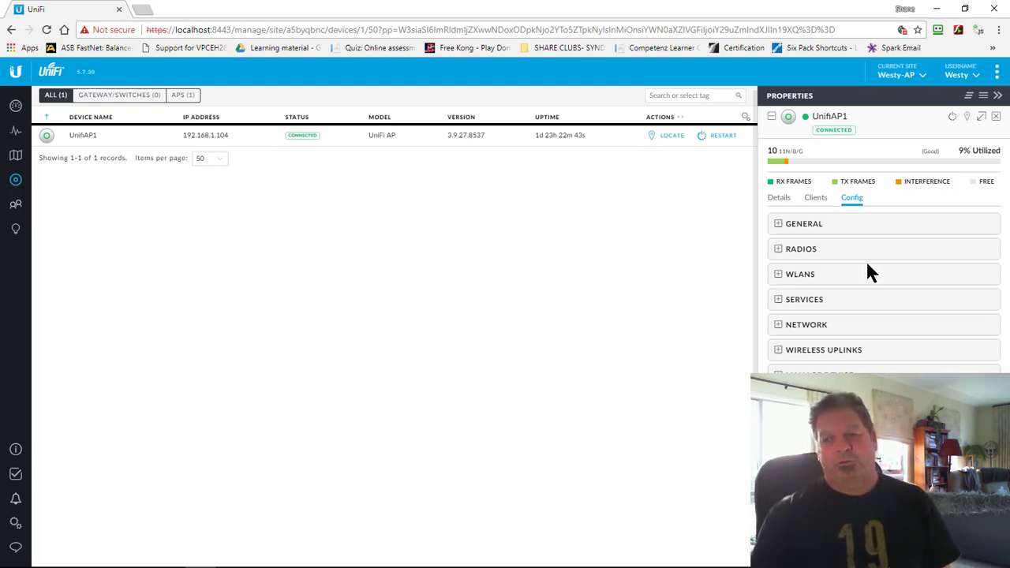
{"action": "left_click", "coordinate": [780, 227]}
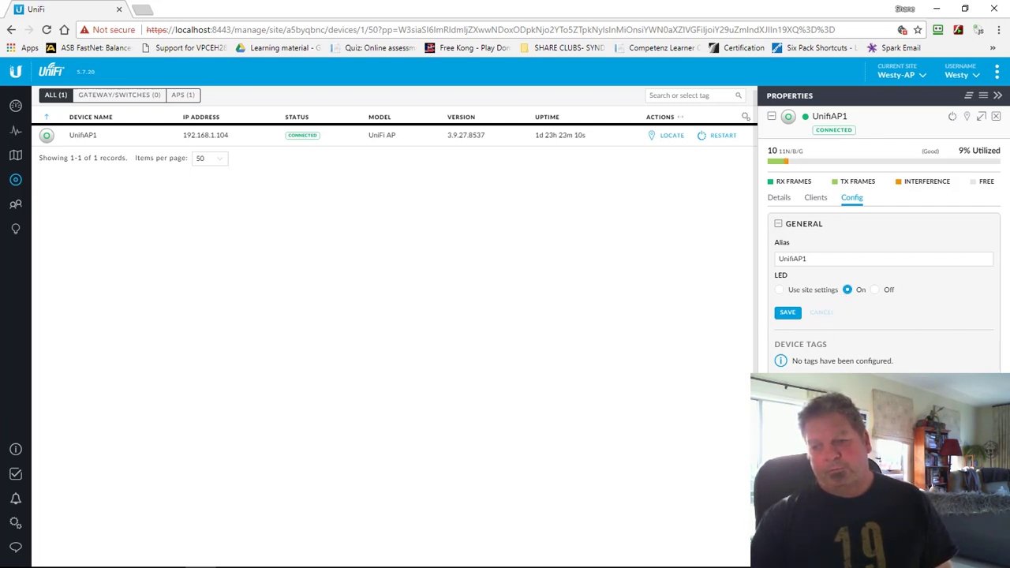
- Examine the channel width and channel options for UnifiAP1's 2G radio, leaving the selections as they are
{"action": "left_click", "coordinate": [884, 399]}
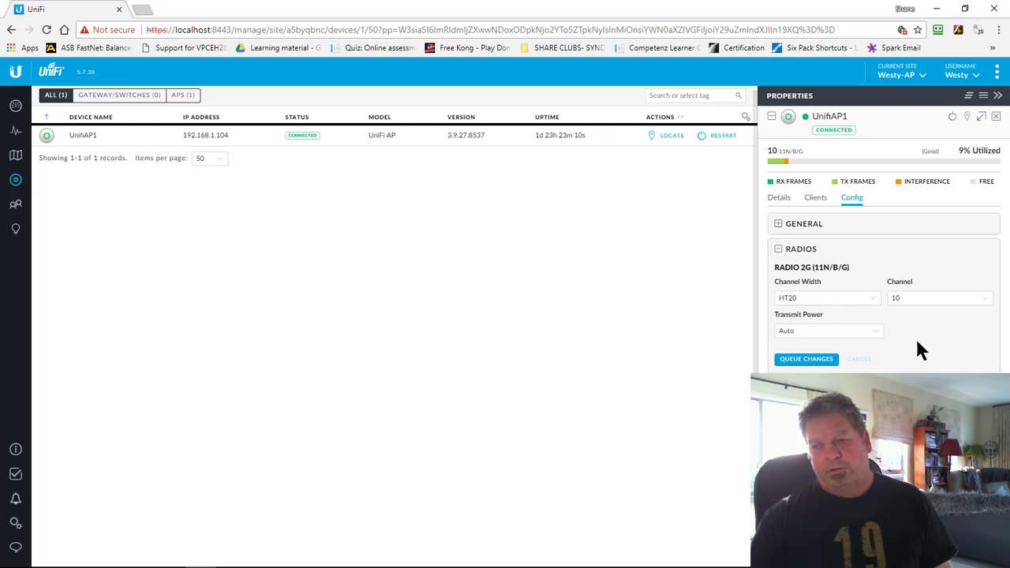
{"action": "left_click", "coordinate": [844, 297]}
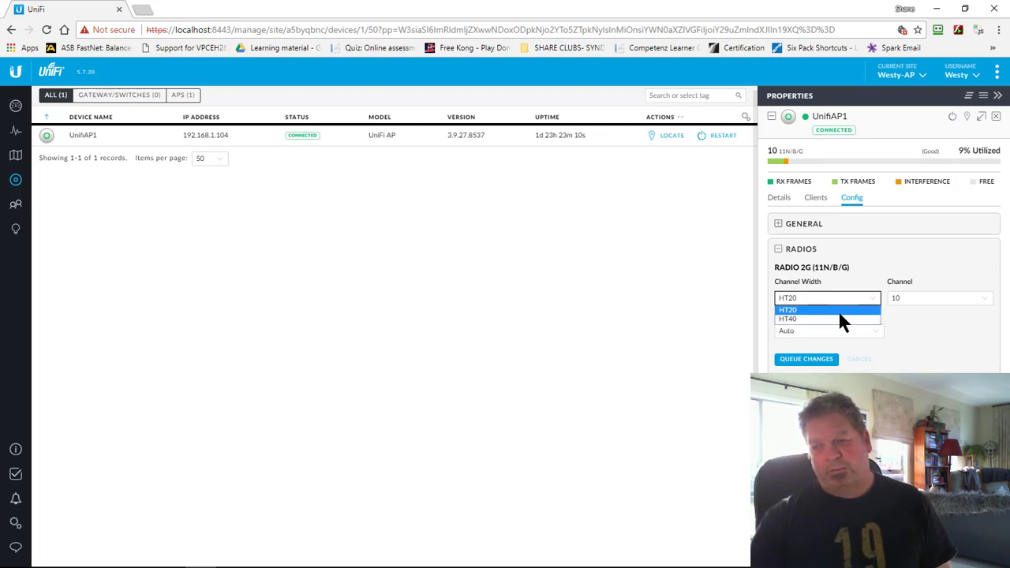
{"action": "left_click", "coordinate": [945, 331]}
{"action": "left_click", "coordinate": [908, 308]}
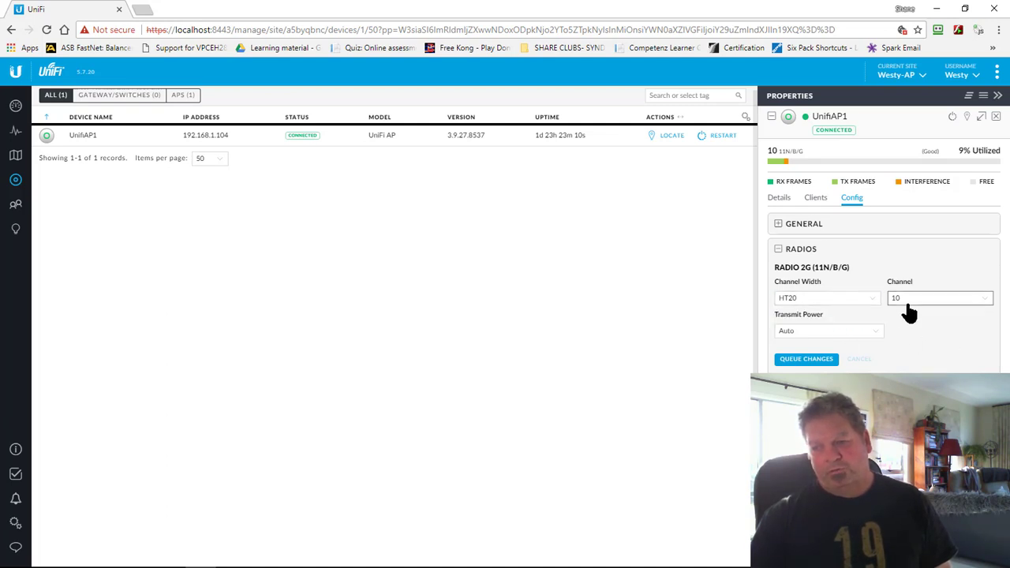
{"action": "left_click", "coordinate": [573, 351]}
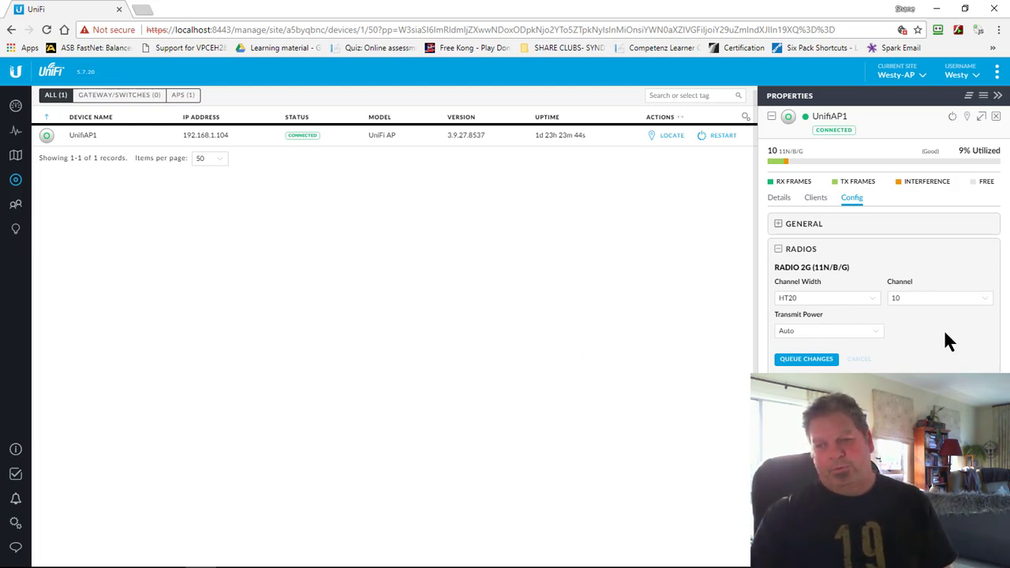
{"action": "left_click", "coordinate": [943, 298]}
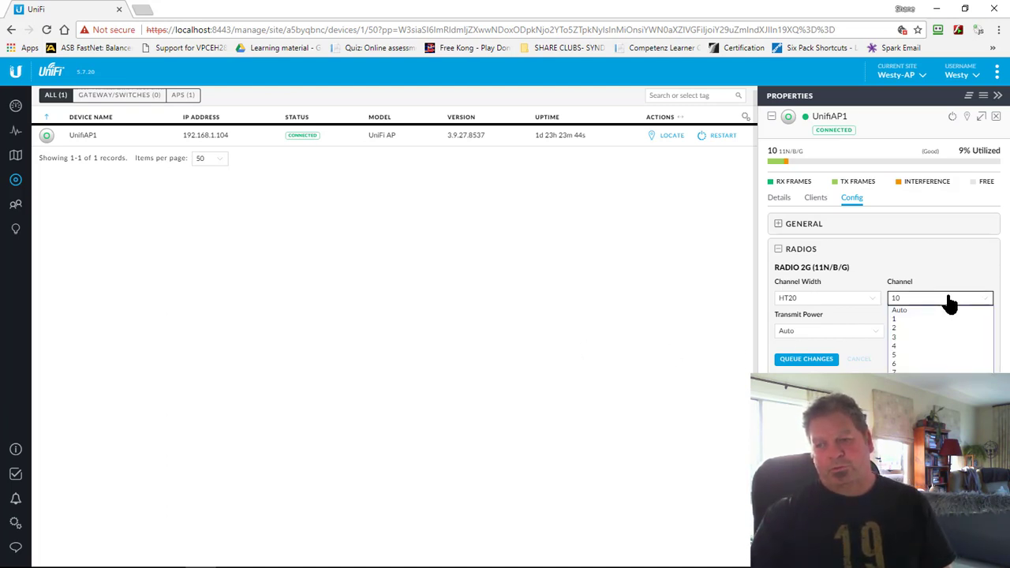
{"action": "left_click", "coordinate": [944, 291]}
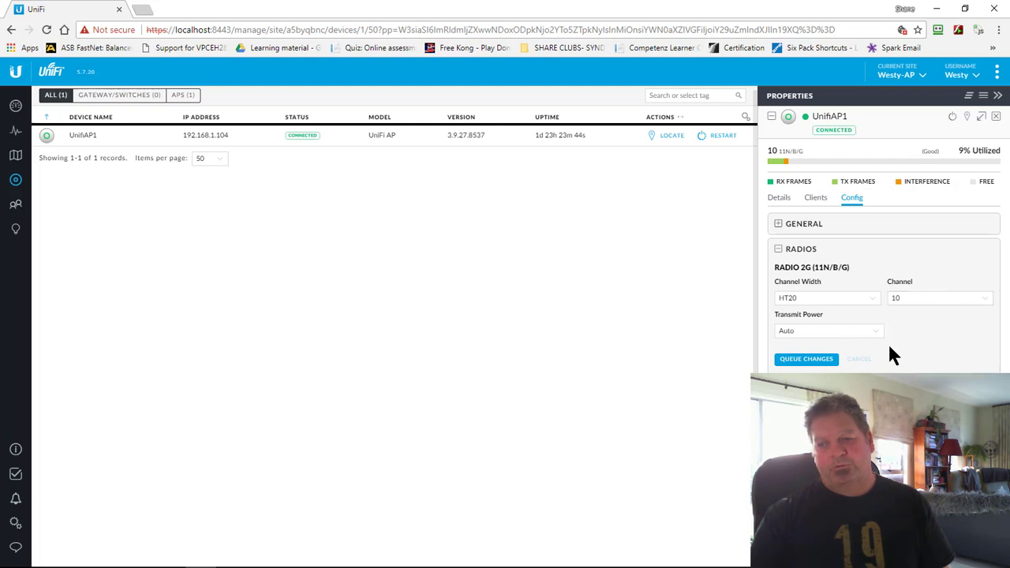
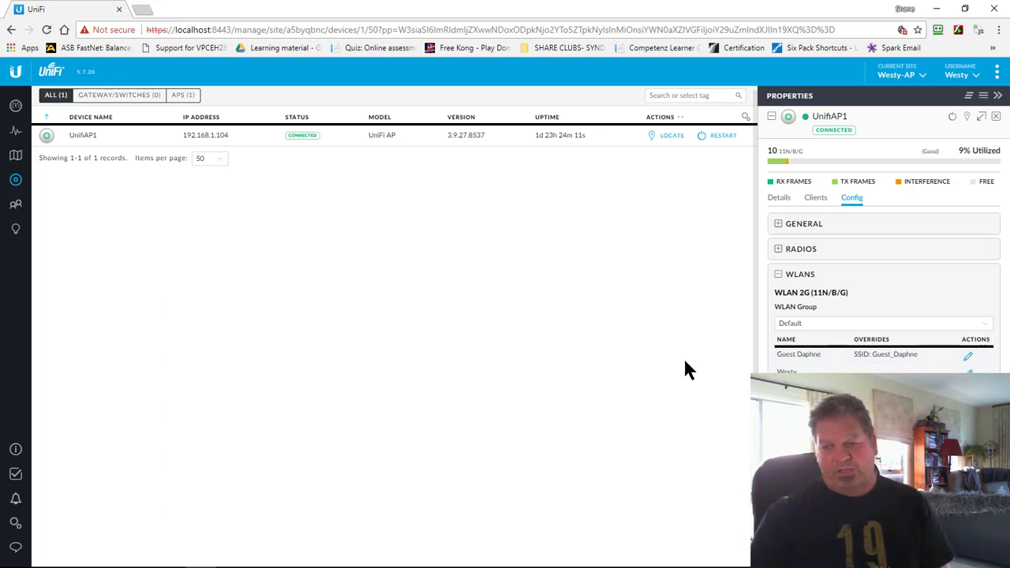
- Examine the WLANs, Services, Network and Wireless Uplinks configuration of UnifiAP1, including its Configure IP options
{"action": "left_click", "coordinate": [908, 274]}
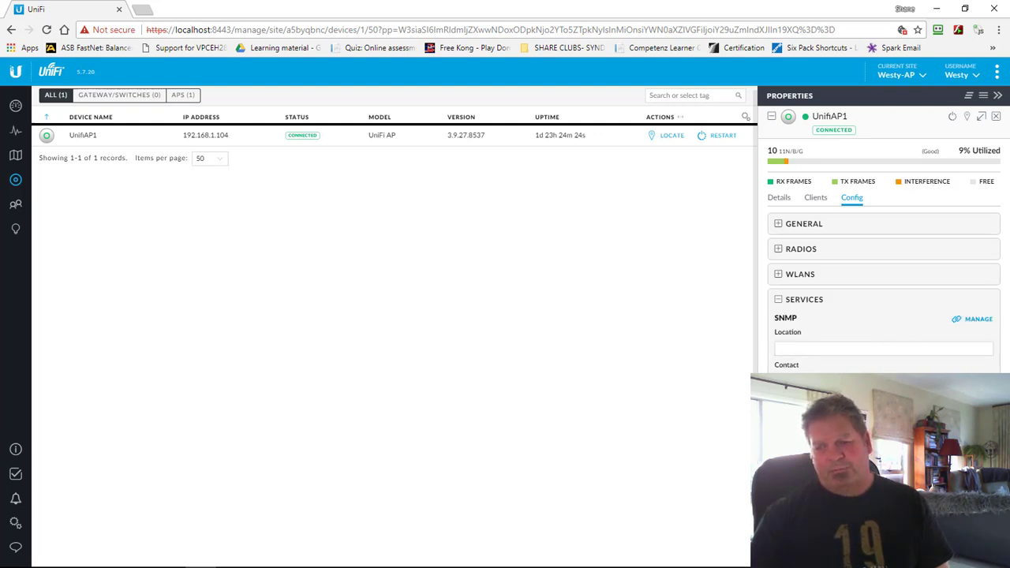
{"action": "left_click", "coordinate": [805, 411]}
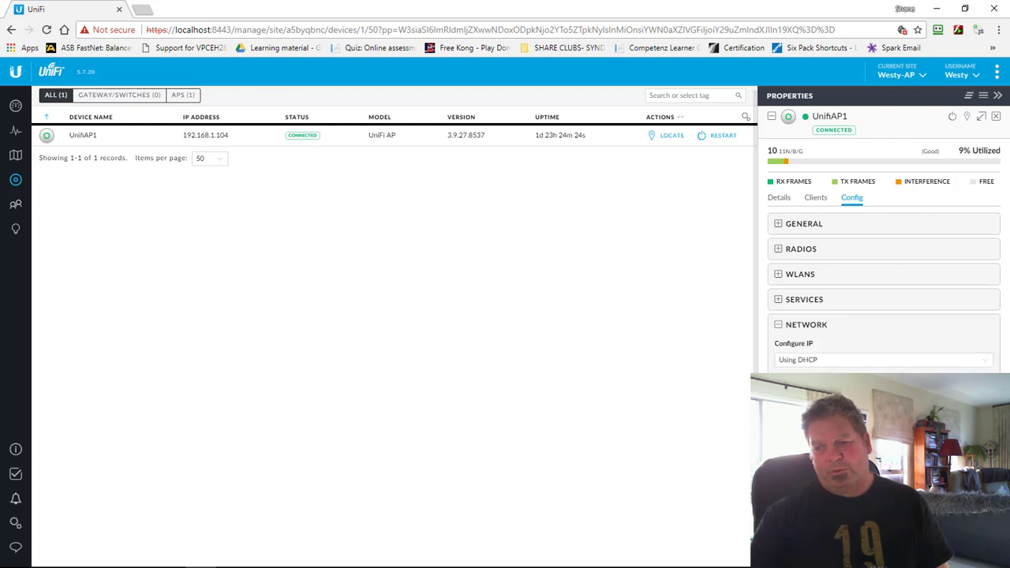
{"action": "left_click", "coordinate": [836, 361]}
{"action": "left_click", "coordinate": [856, 338]}
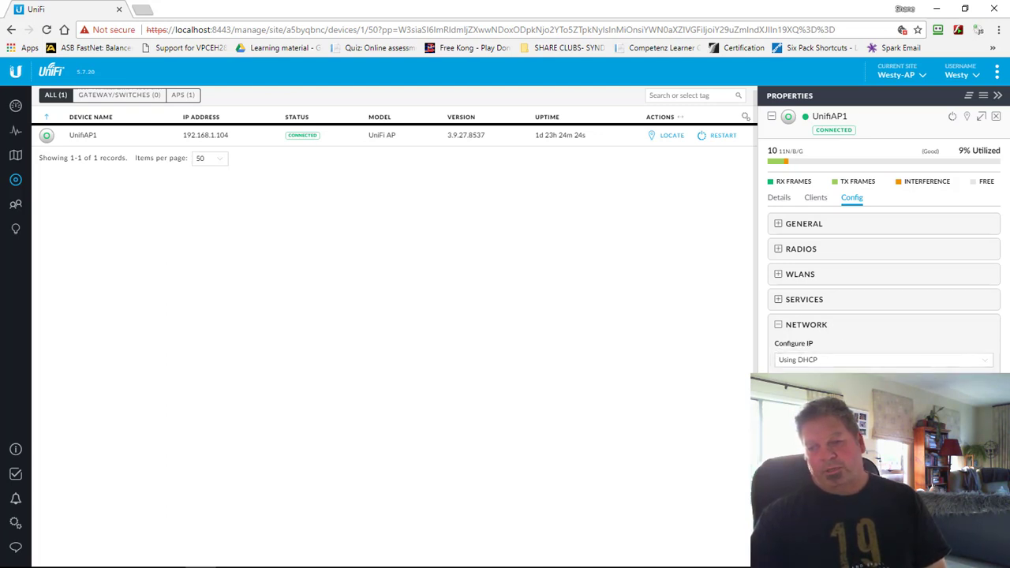
{"action": "left_click", "coordinate": [823, 418]}
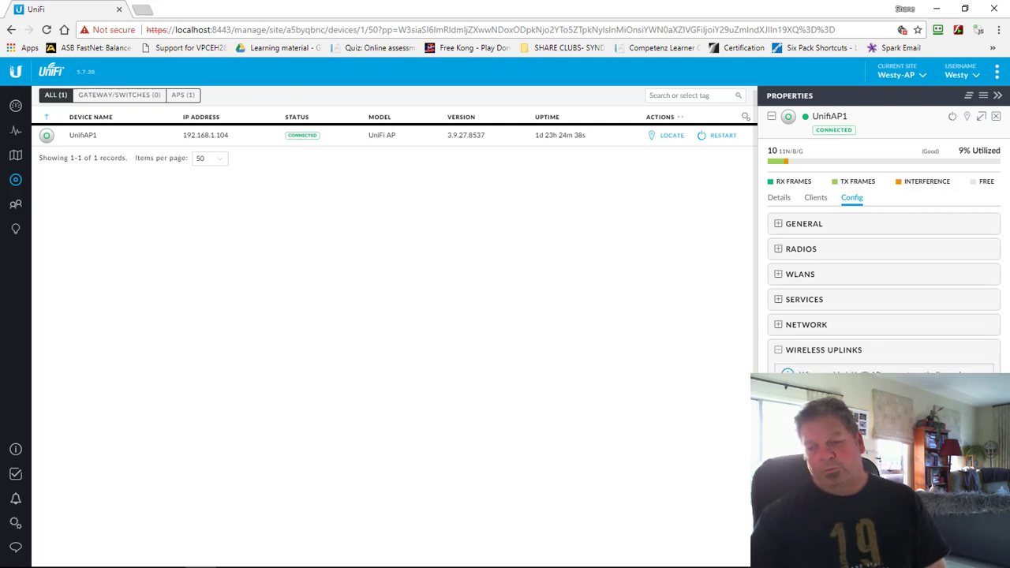
{"action": "left_click", "coordinate": [777, 360]}
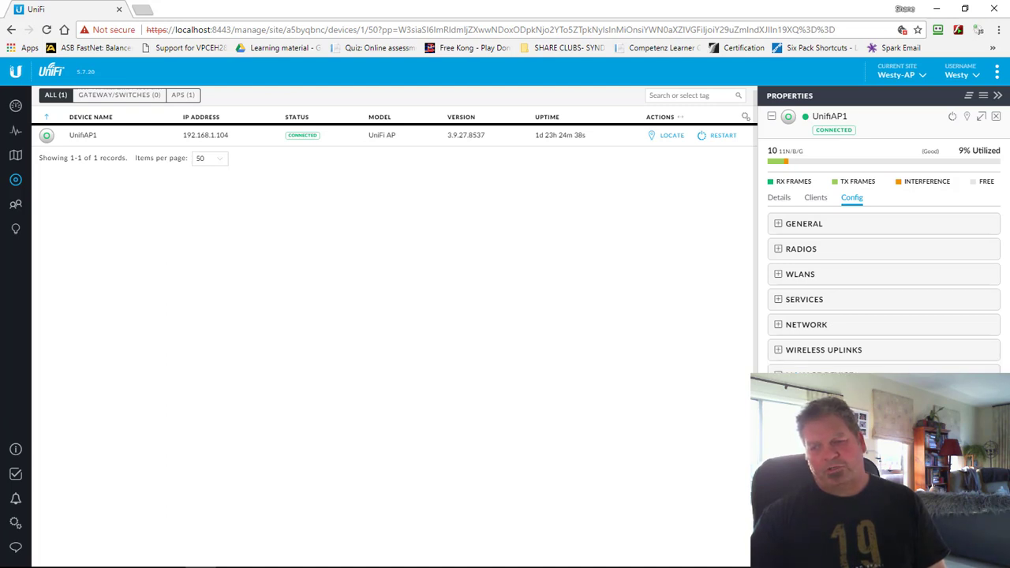
- Examine UnifiAP1's device management options for copying configuration, custom upgrade and force provision, and close its properties
{"action": "scroll", "coordinate": [879, 276], "scroll_direction": "down", "scroll_amount": 3}
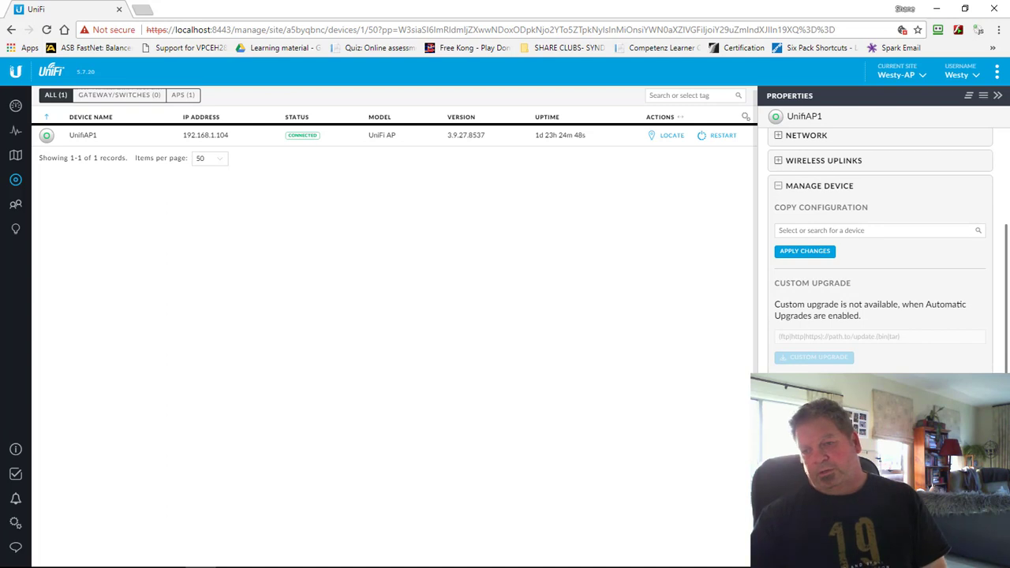
{"action": "scroll", "coordinate": [880, 276], "scroll_direction": "up", "scroll_amount": 3}
{"action": "scroll", "coordinate": [885, 331], "scroll_direction": "down", "scroll_amount": 3}
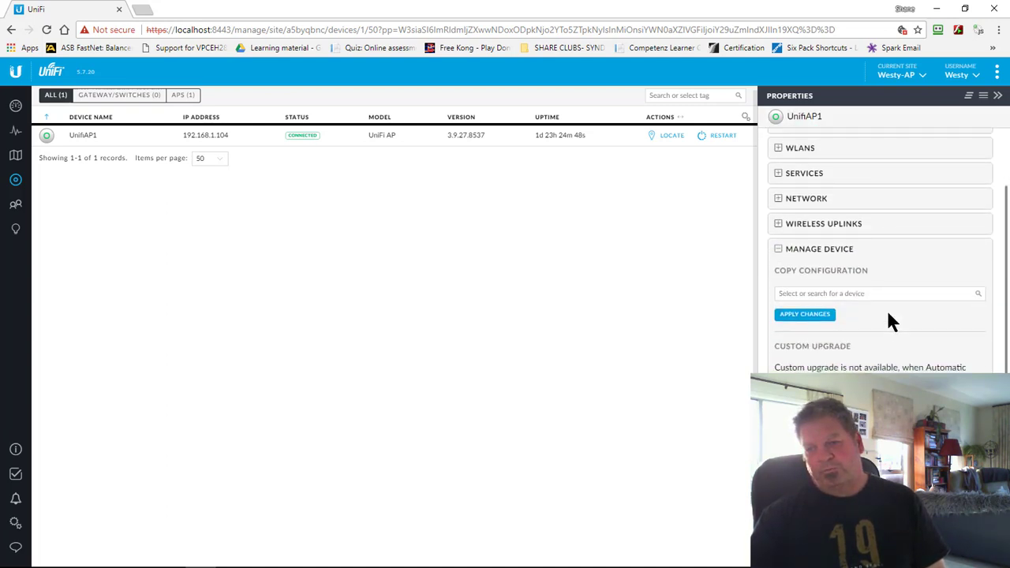
{"action": "scroll", "coordinate": [886, 341], "scroll_direction": "down", "scroll_amount": 2}
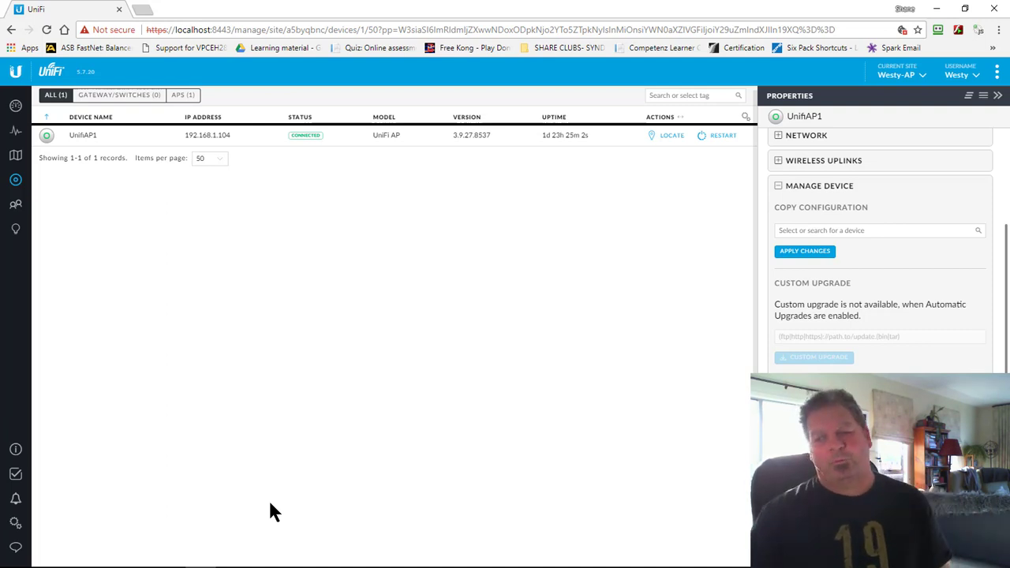
{"action": "scroll", "coordinate": [832, 363], "scroll_direction": "down", "scroll_amount": 3}
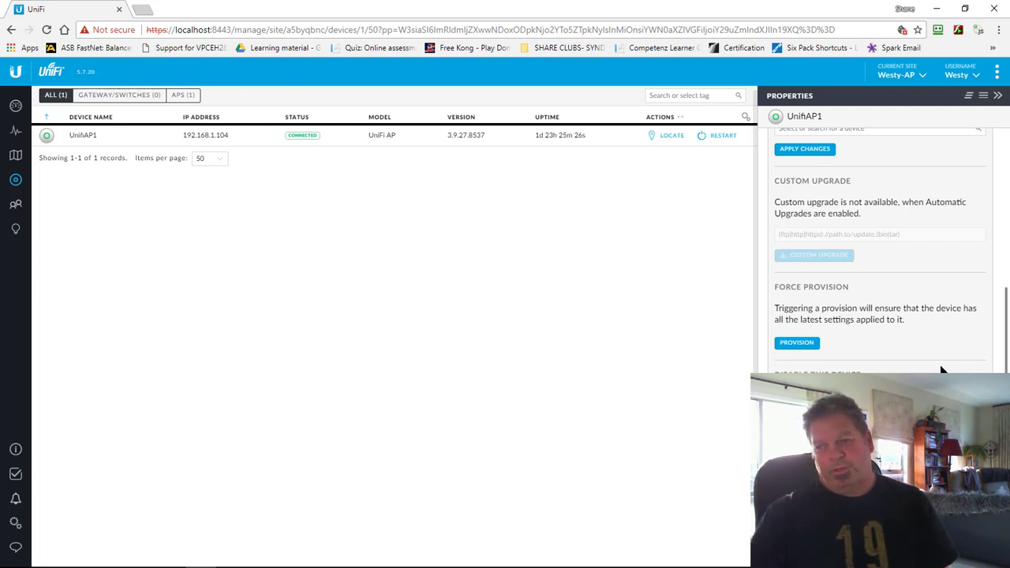
{"action": "scroll", "coordinate": [940, 369], "scroll_direction": "up", "scroll_amount": 10}
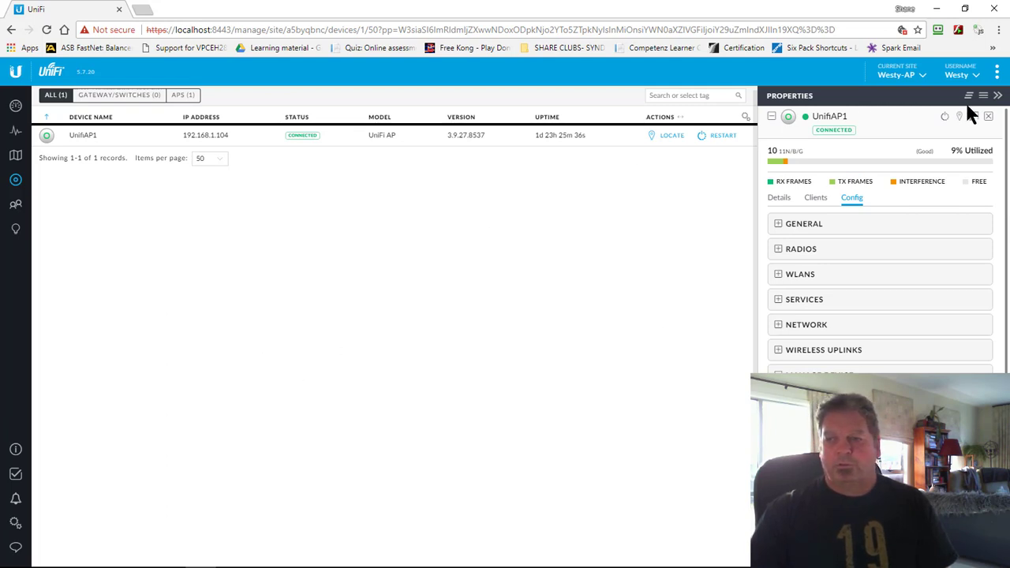
{"action": "left_click", "coordinate": [989, 118]}
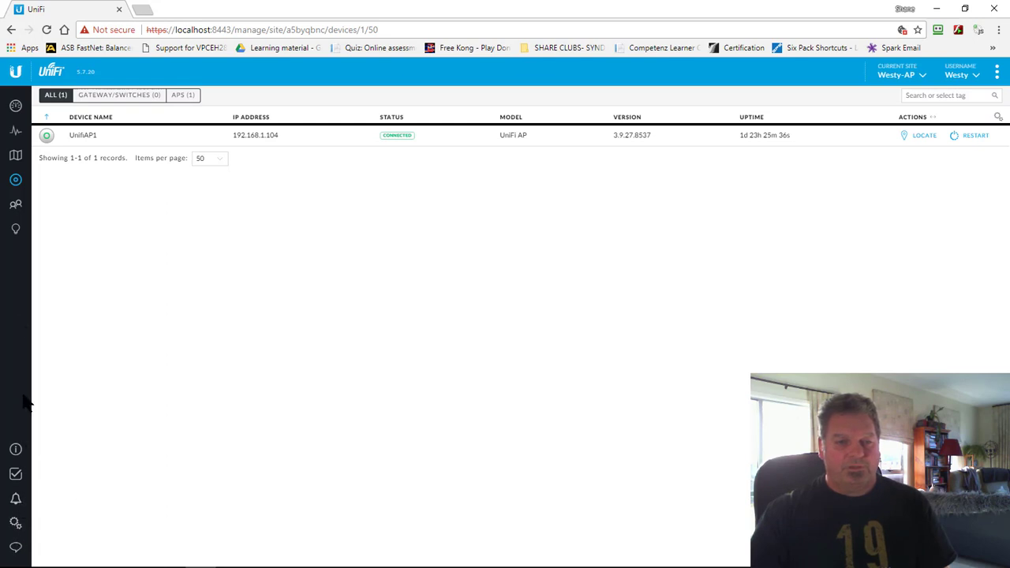
- Review the site's client list and the neighboring access points insight
{"action": "left_click", "coordinate": [15, 204]}
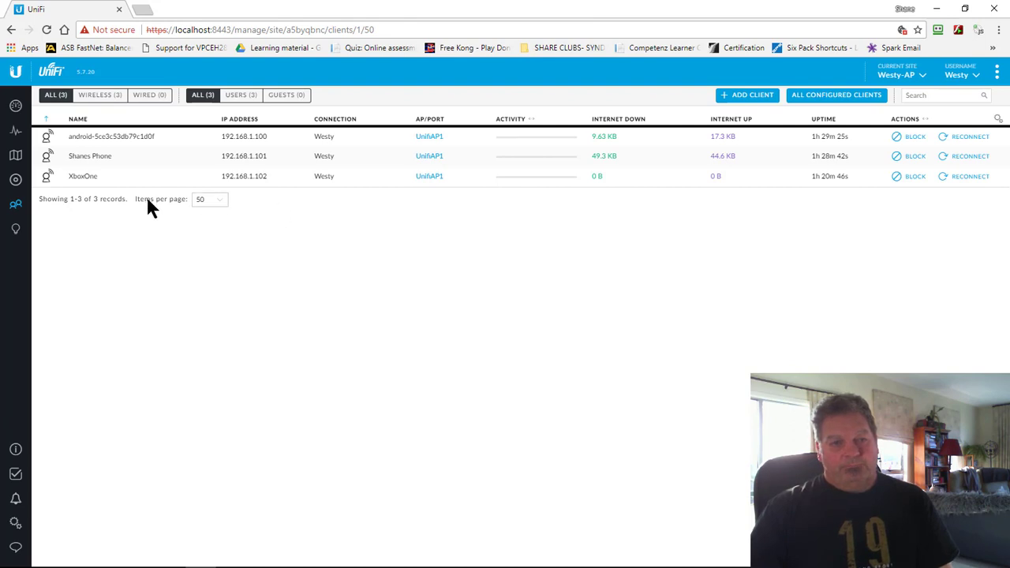
{"action": "left_click", "coordinate": [15, 229]}
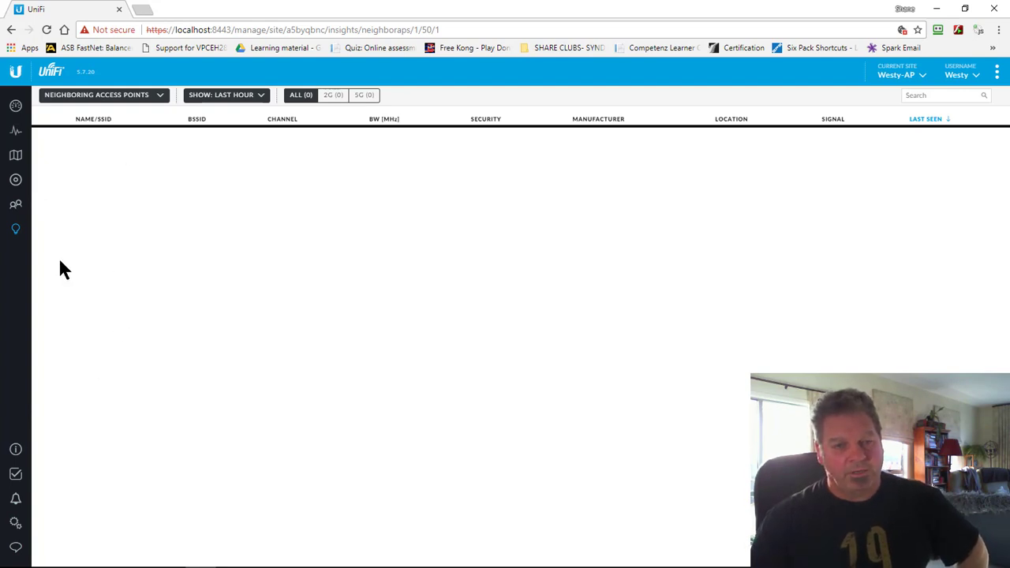
- Open the controller's release notes, skim the new features and close them
{"action": "left_click", "coordinate": [16, 449]}
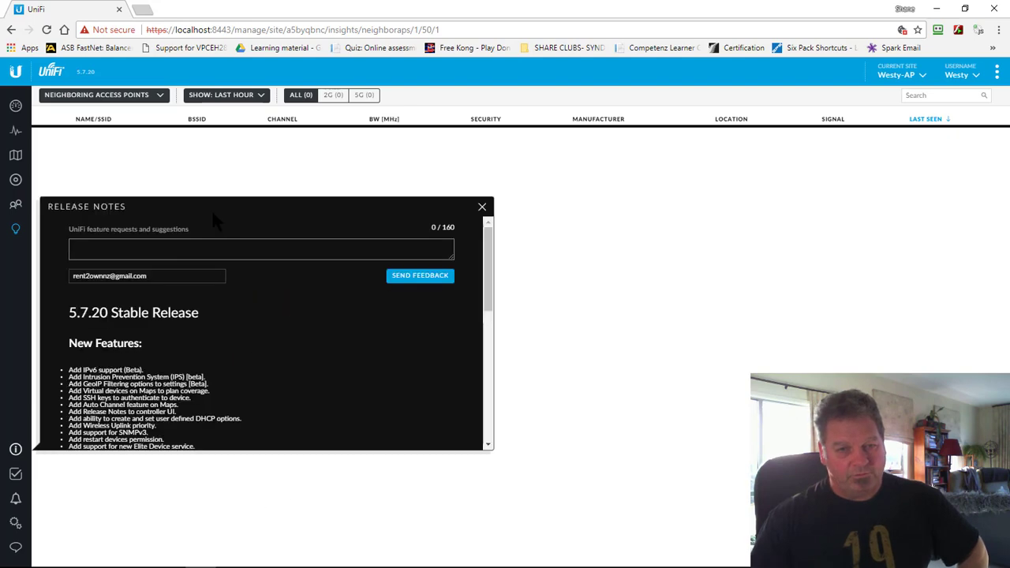
{"action": "scroll", "coordinate": [354, 313], "scroll_direction": "down", "scroll_amount": 5}
{"action": "scroll", "coordinate": [350, 312], "scroll_direction": "up", "scroll_amount": 5}
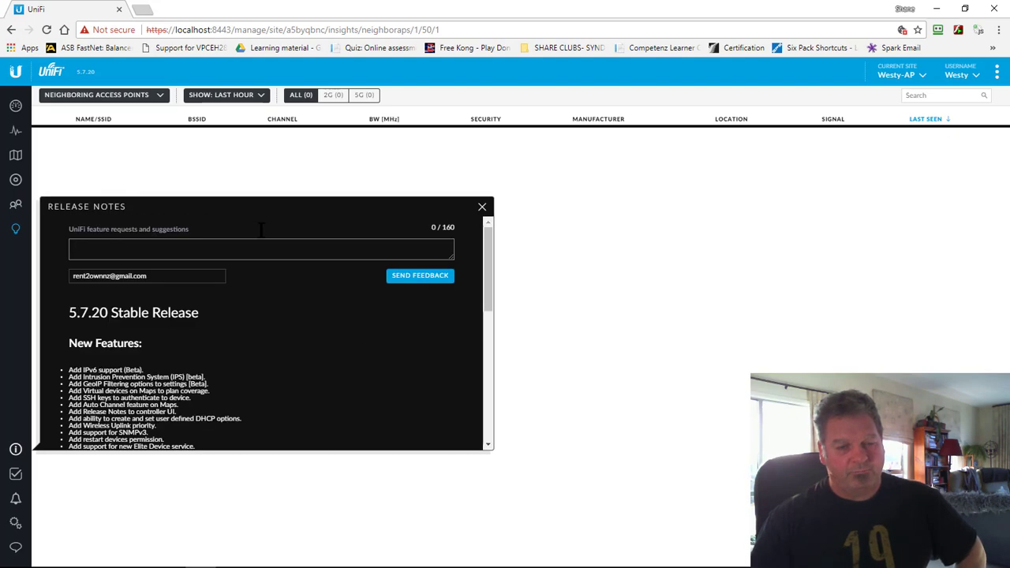
{"action": "left_click", "coordinate": [482, 207]}
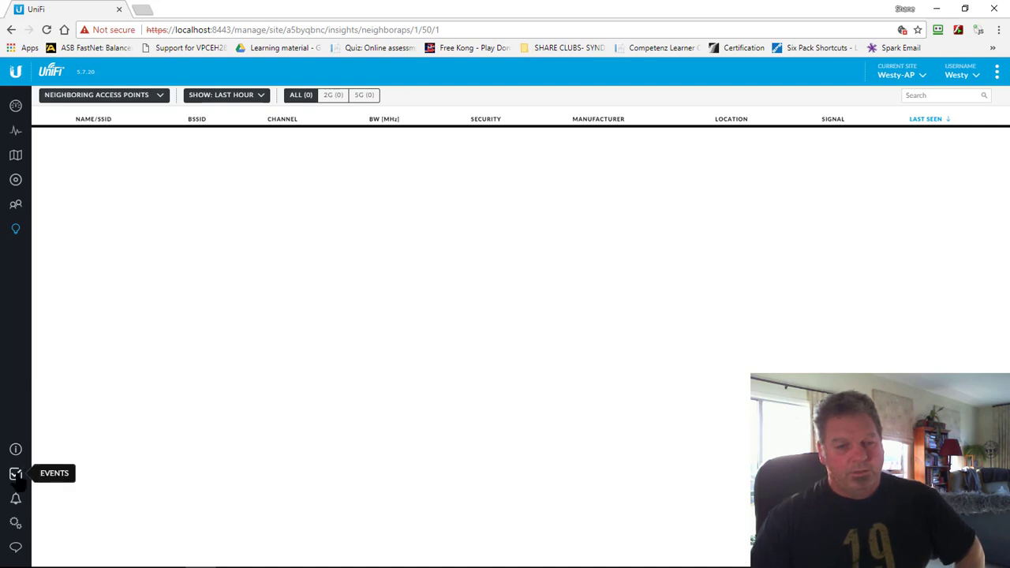
- Review the site's event log and open the alerts list
{"action": "left_click", "coordinate": [16, 474]}
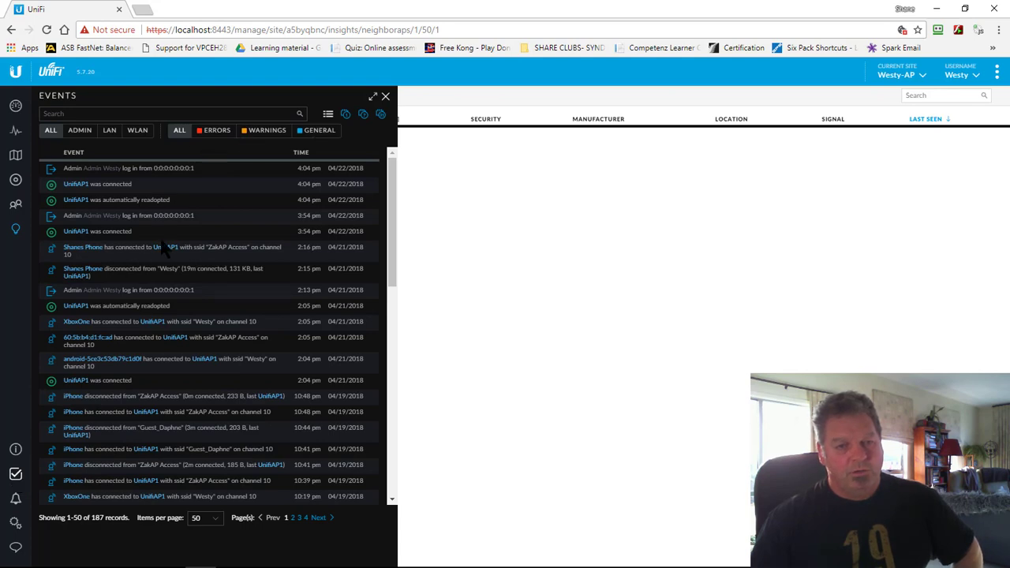
{"action": "scroll", "coordinate": [167, 371], "scroll_direction": "down", "scroll_amount": 5}
{"action": "scroll", "coordinate": [166, 367], "scroll_direction": "up", "scroll_amount": 5}
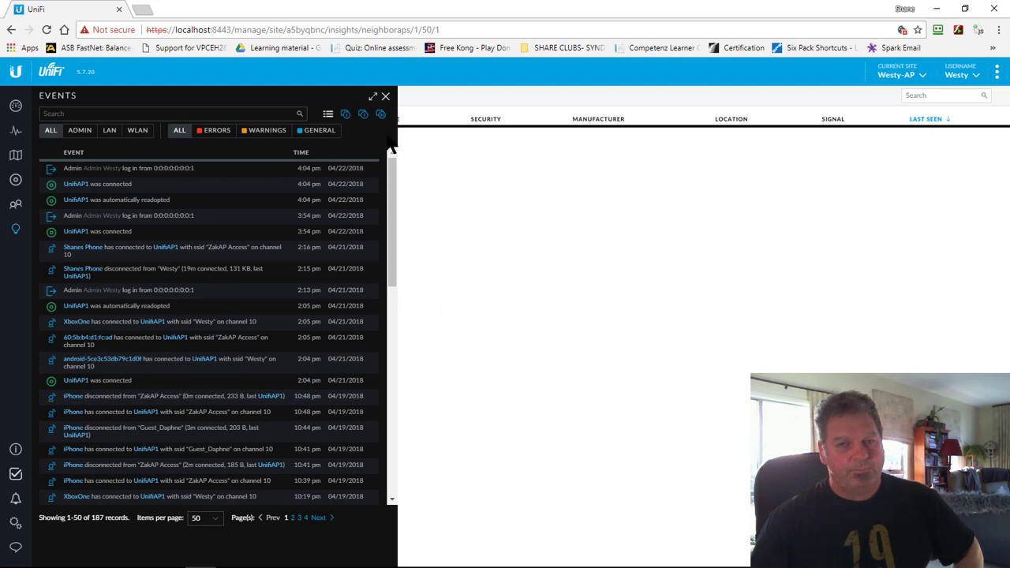
{"action": "left_click", "coordinate": [384, 96]}
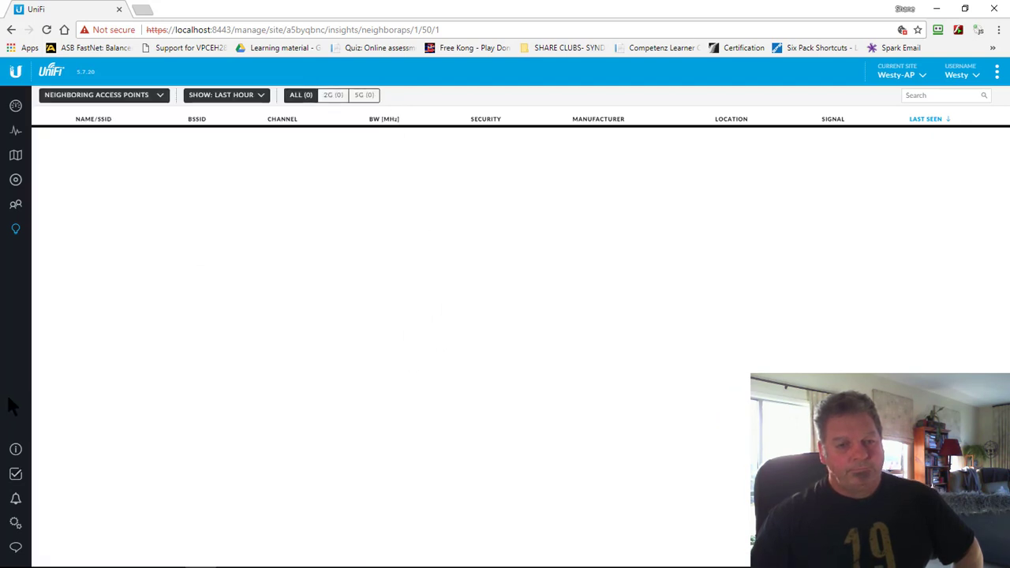
{"action": "left_click", "coordinate": [16, 498]}
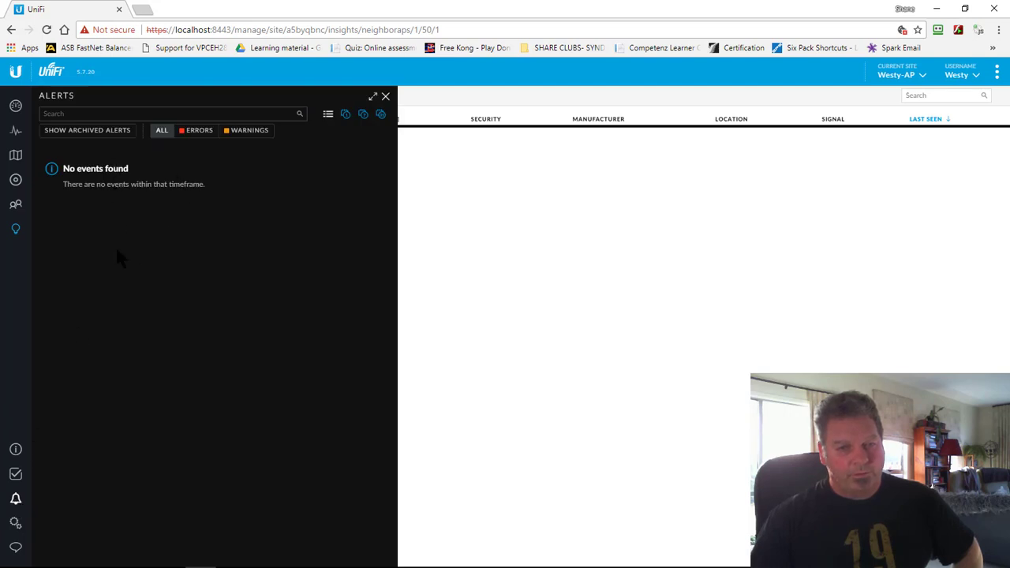
- Close the alerts list and review the site configuration and services options in the site settings
{"action": "left_click", "coordinate": [385, 96]}
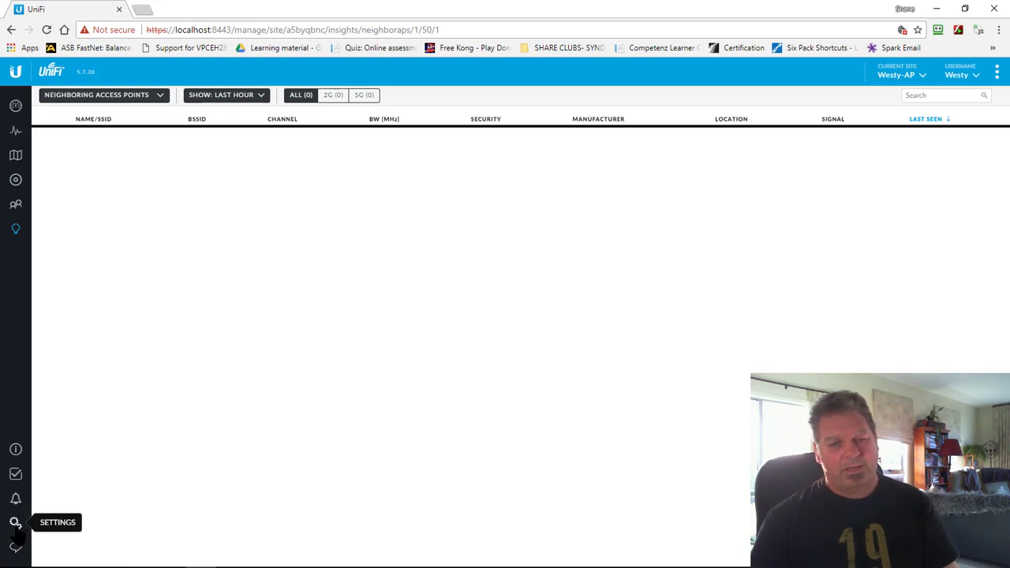
{"action": "left_click", "coordinate": [15, 524]}
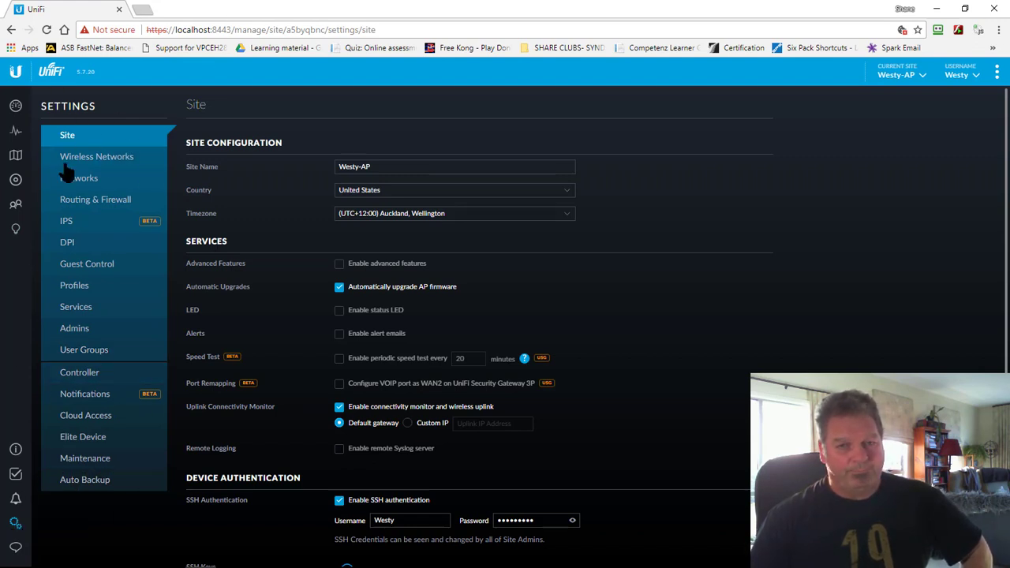
{"action": "left_click", "coordinate": [382, 168]}
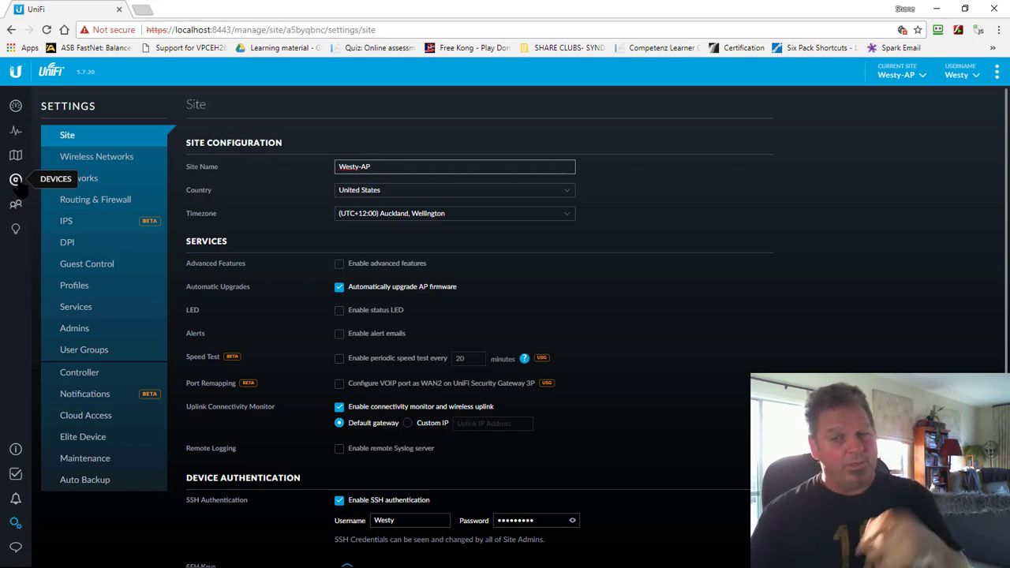
{"action": "scroll", "coordinate": [613, 299], "scroll_direction": "down", "scroll_amount": 2}
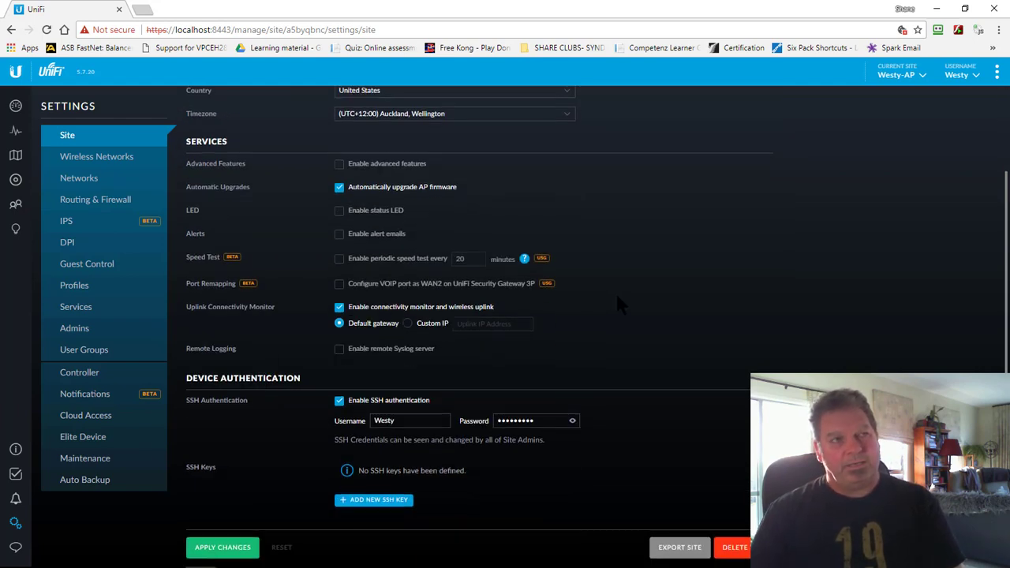
{"action": "scroll", "coordinate": [617, 297], "scroll_direction": "up", "scroll_amount": 2}
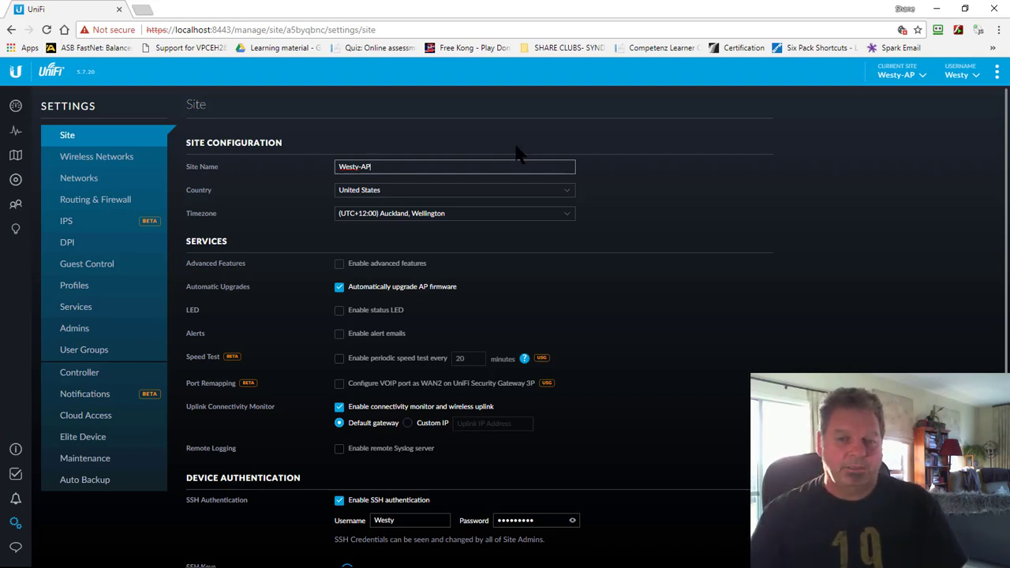
{"action": "scroll", "coordinate": [593, 293], "scroll_direction": "down", "scroll_amount": 2}
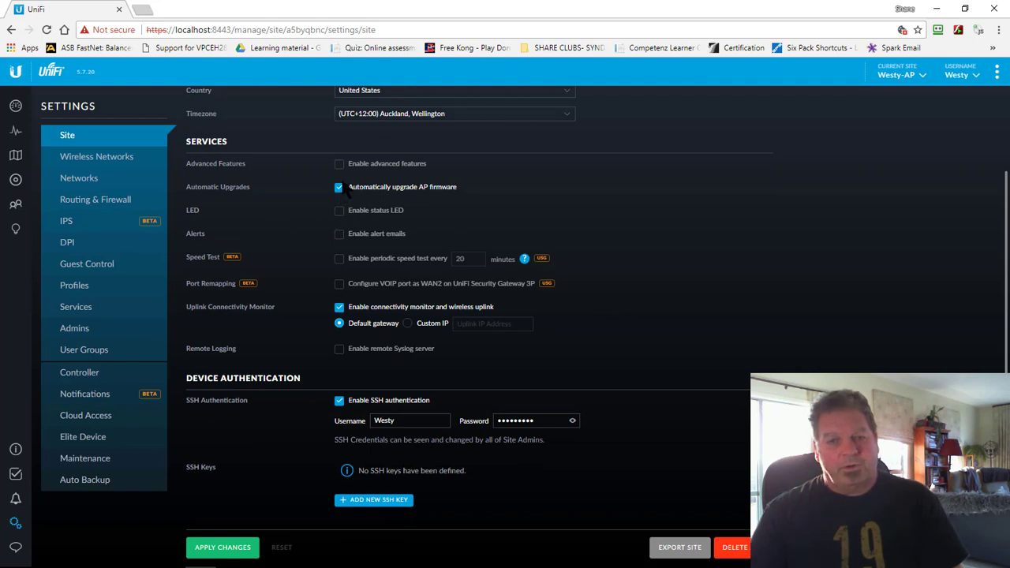
{"action": "scroll", "coordinate": [320, 213], "scroll_direction": "up", "scroll_amount": 2}
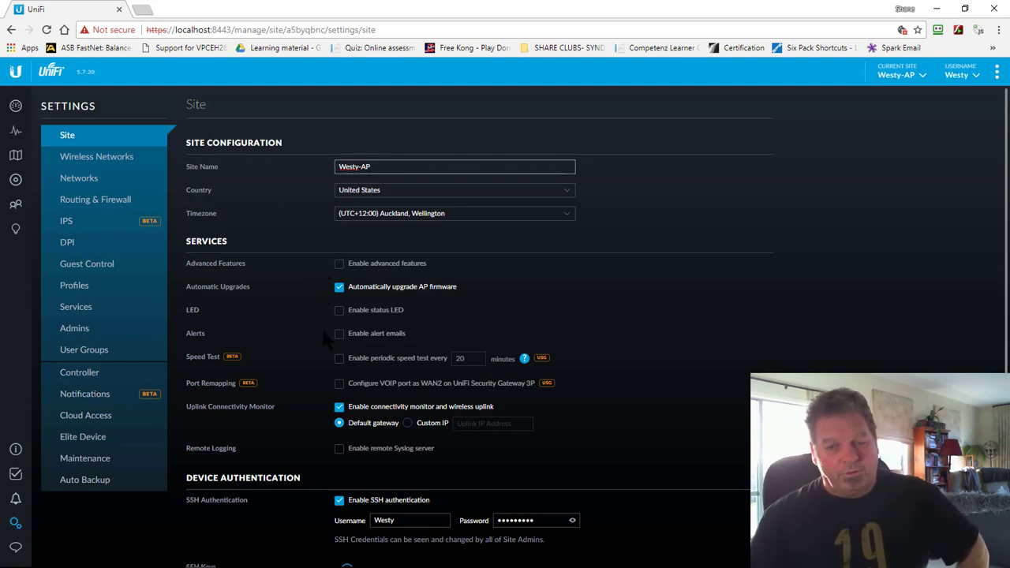
- Examine the uplink connectivity monitor and the SSH device authentication options in the site settings
{"action": "scroll", "coordinate": [316, 328], "scroll_direction": "down", "scroll_amount": 1}
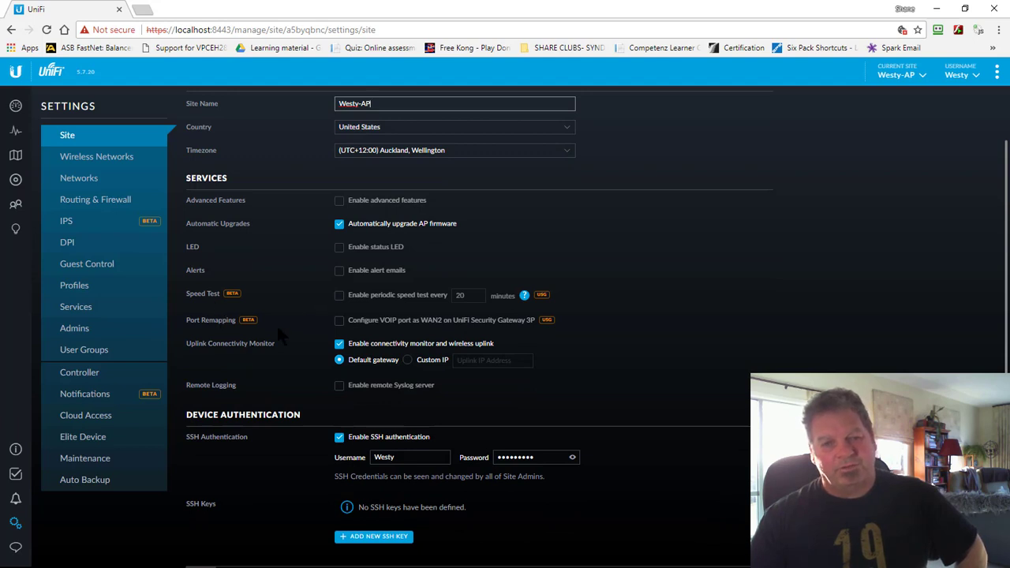
{"action": "scroll", "coordinate": [280, 324], "scroll_direction": "down", "scroll_amount": 1}
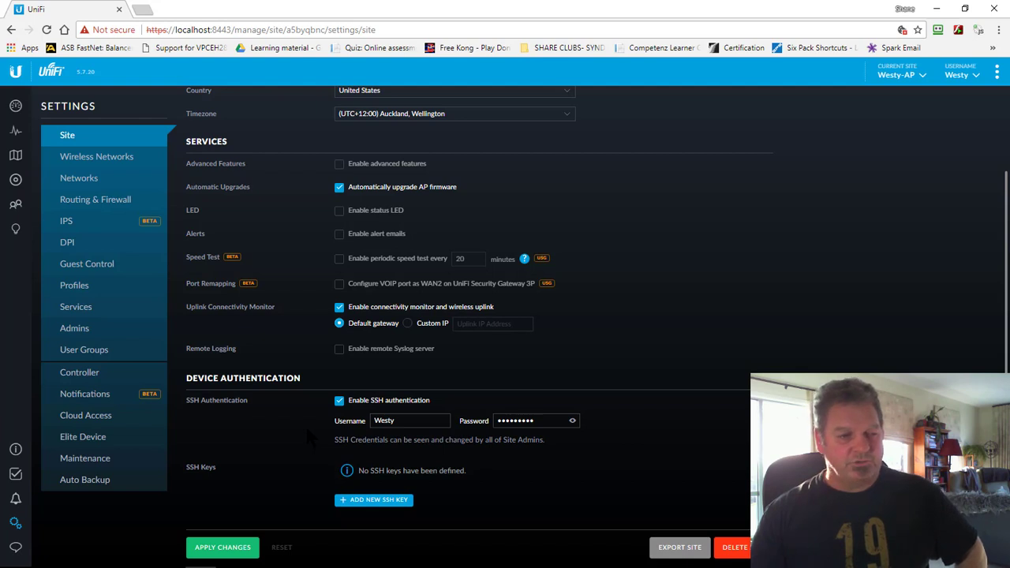
{"action": "left_click", "coordinate": [384, 420]}
{"action": "double_click", "coordinate": [385, 420]}
{"action": "left_click", "coordinate": [272, 433]}
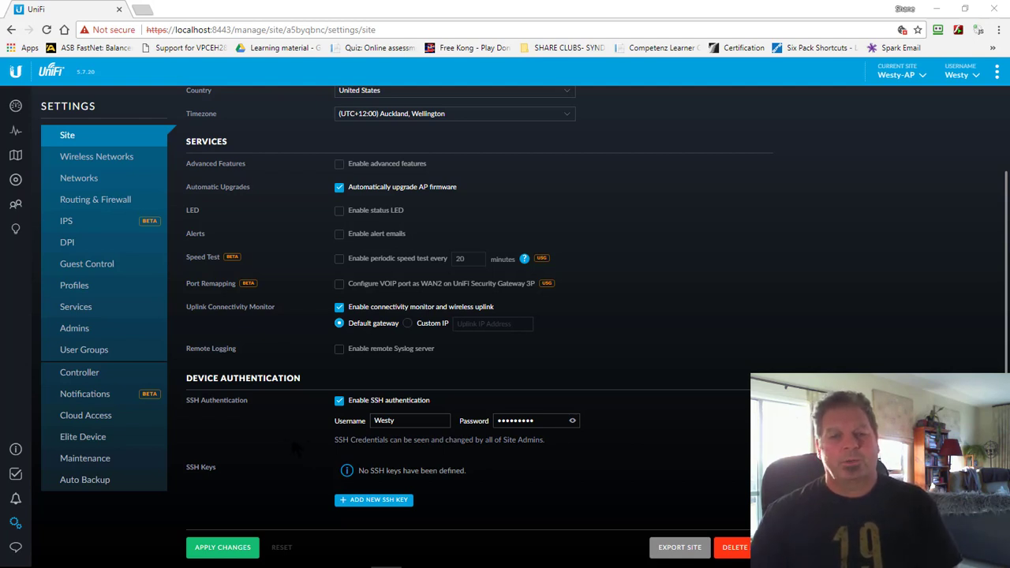
- Review the wireless networks list and the wired networks list, and return to the wireless networks
{"action": "left_click", "coordinate": [98, 155]}
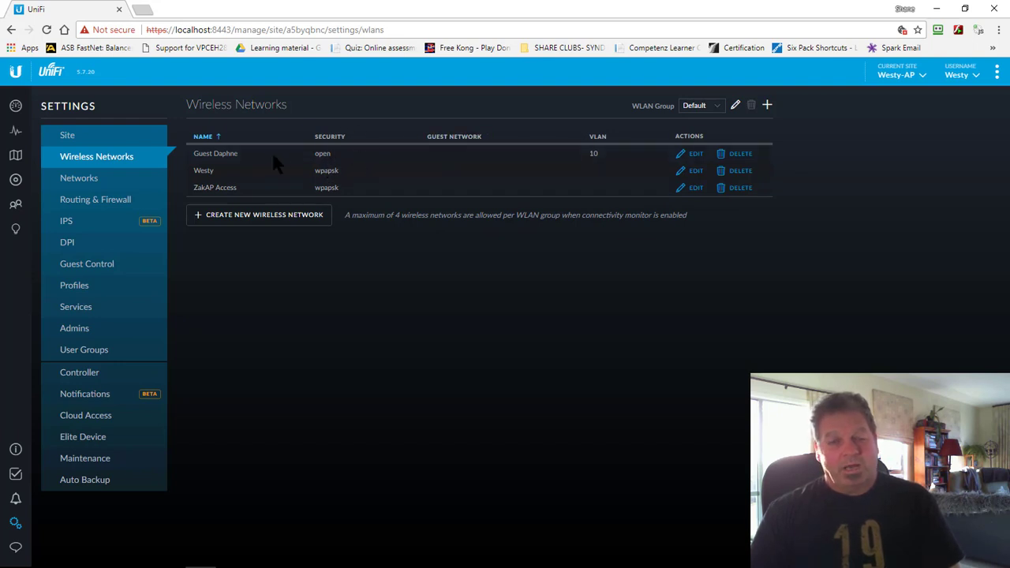
{"action": "left_click", "coordinate": [75, 180]}
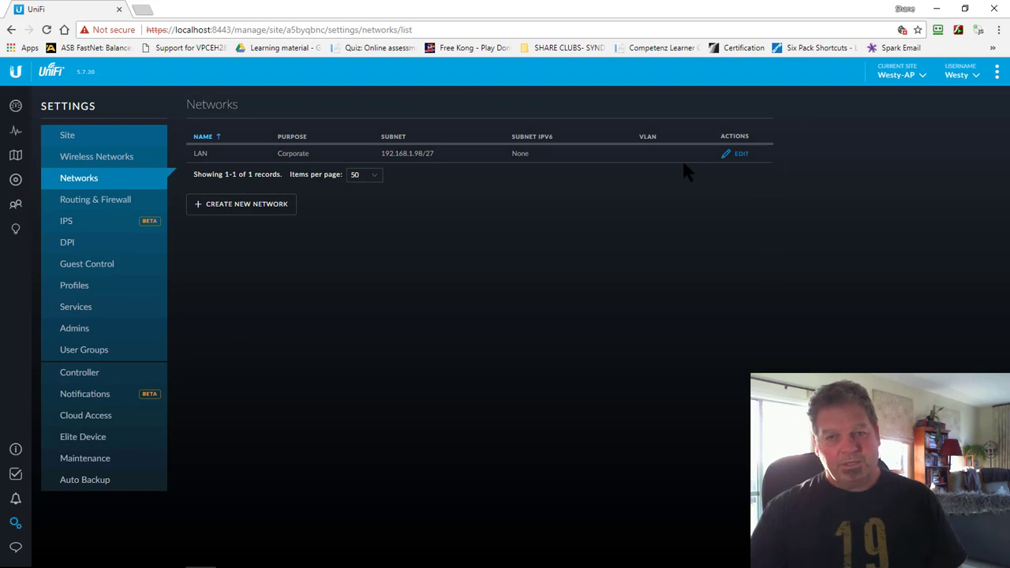
{"action": "left_click", "coordinate": [98, 162]}
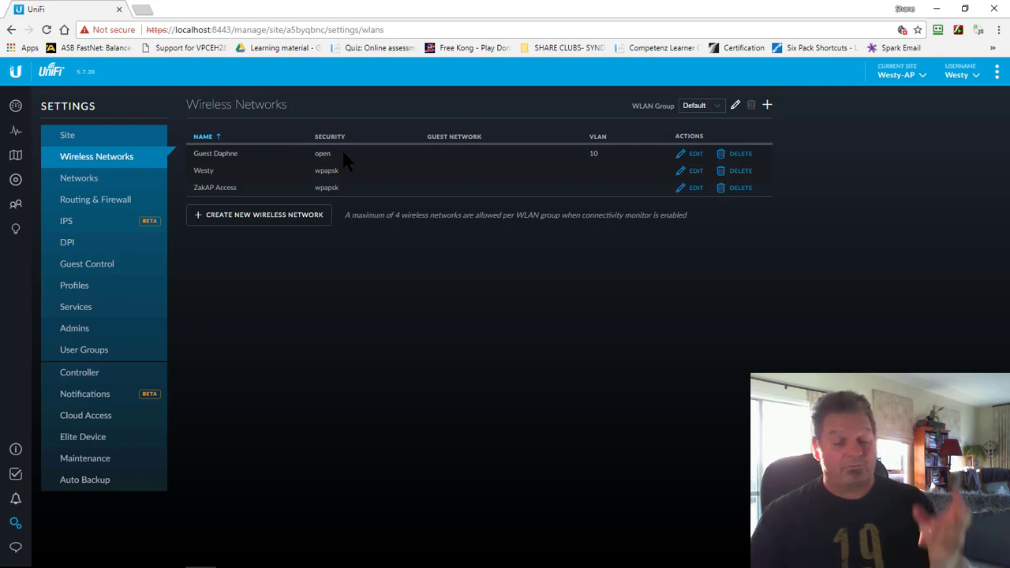
- Apply guest policies to the open guest wireless network on VLAN 10 and save the changes
{"action": "left_click", "coordinate": [695, 155]}
{"action": "scroll", "coordinate": [512, 197], "scroll_direction": "down", "scroll_amount": 2}
{"action": "scroll", "coordinate": [484, 214], "scroll_direction": "up", "scroll_amount": 2}
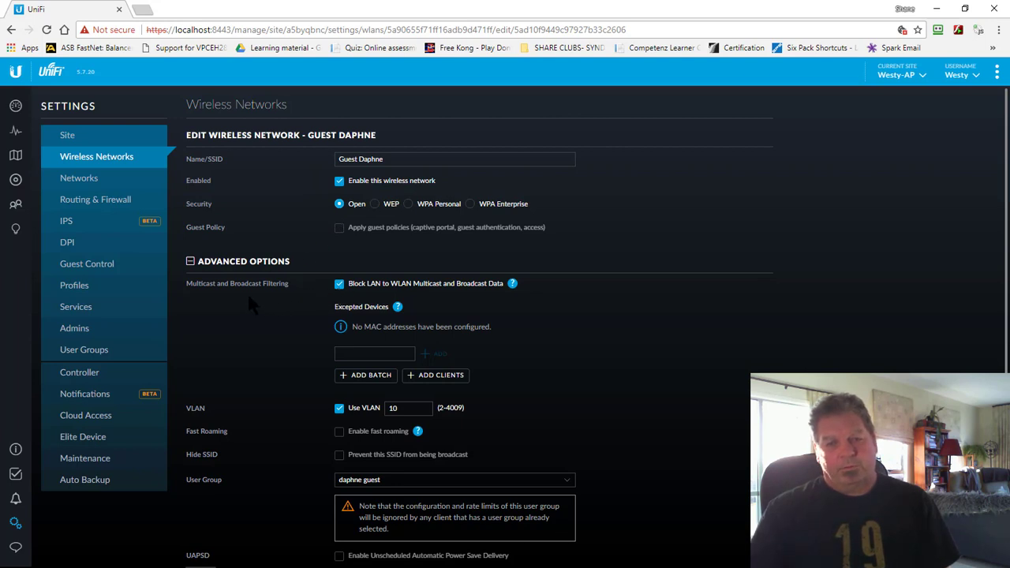
{"action": "left_click", "coordinate": [340, 229]}
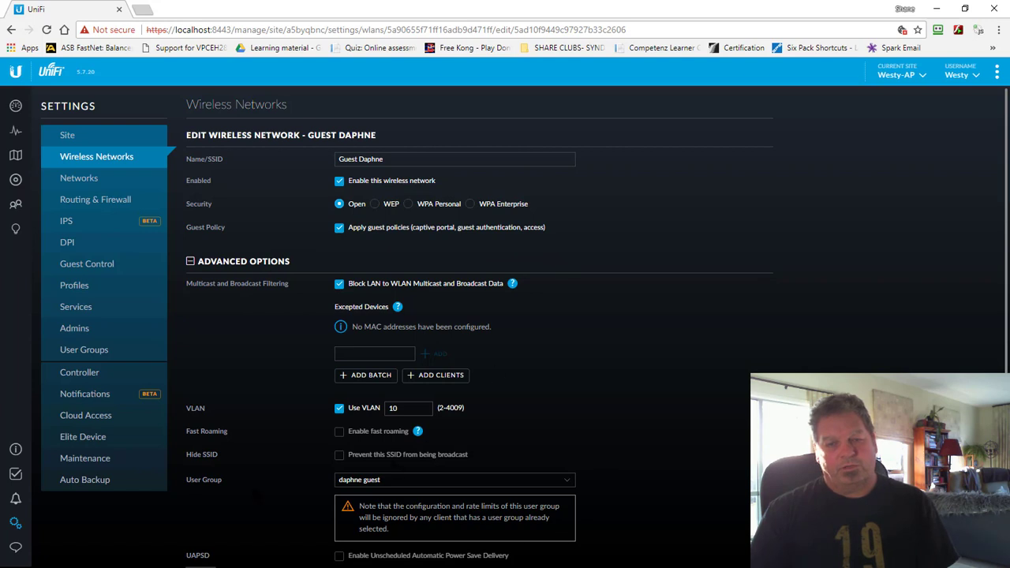
{"action": "scroll", "coordinate": [268, 497], "scroll_direction": "down", "scroll_amount": 3}
{"action": "left_click", "coordinate": [203, 550]}
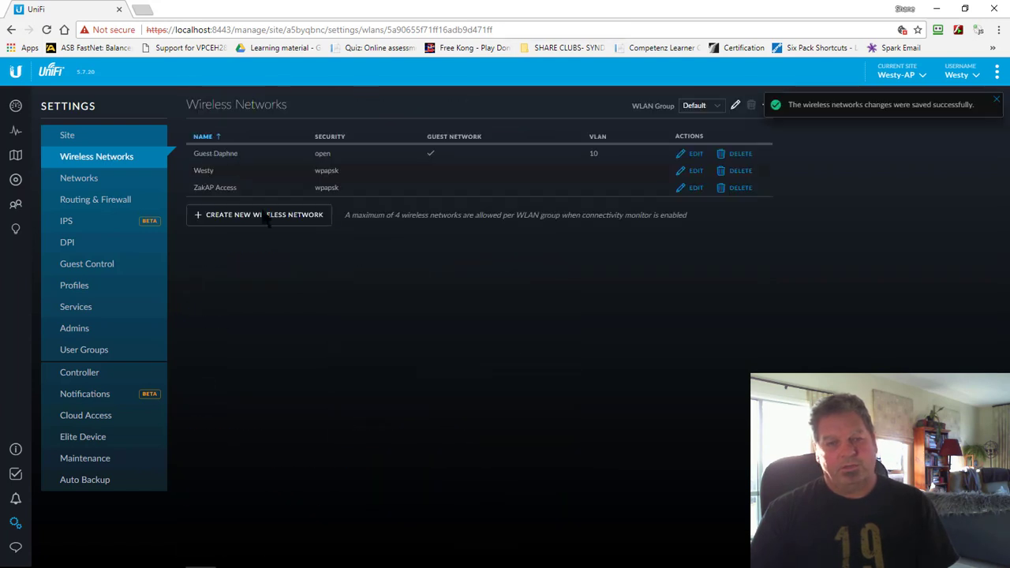
- Check UnifiAP1's status and properties in the device list and return to the wireless networks settings
{"action": "left_click", "coordinate": [15, 180]}
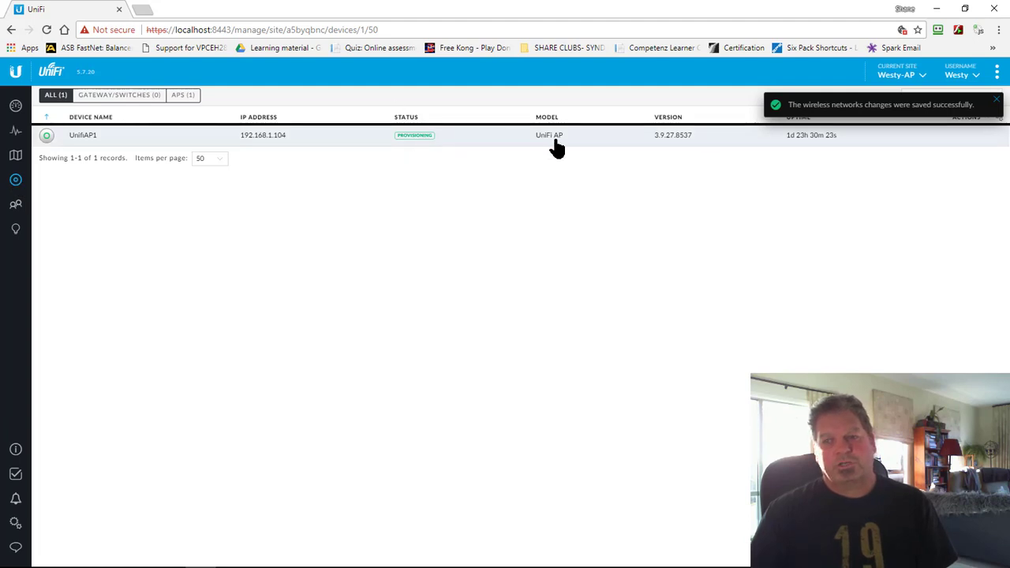
{"action": "left_click", "coordinate": [390, 141]}
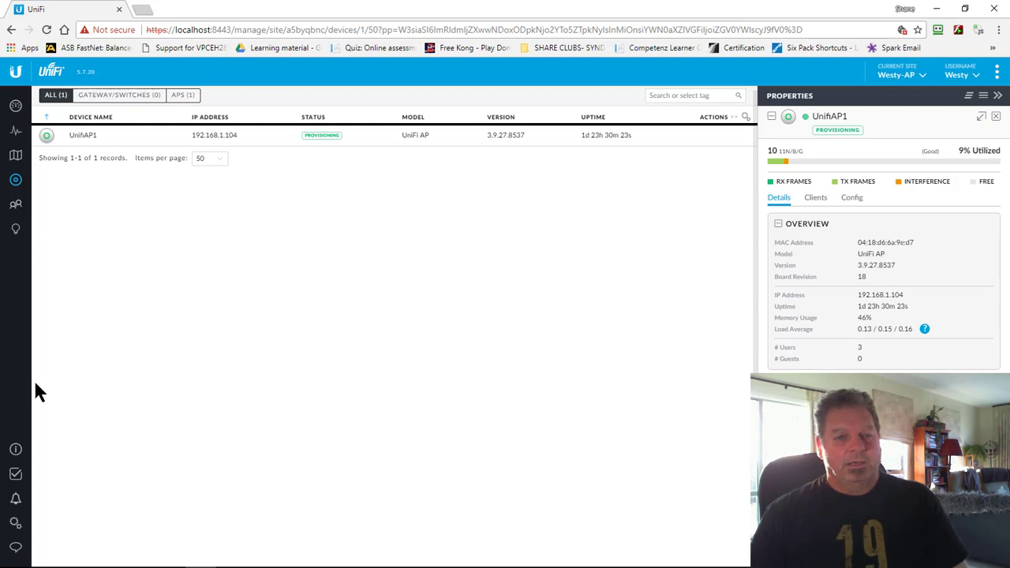
{"action": "left_click", "coordinate": [14, 522]}
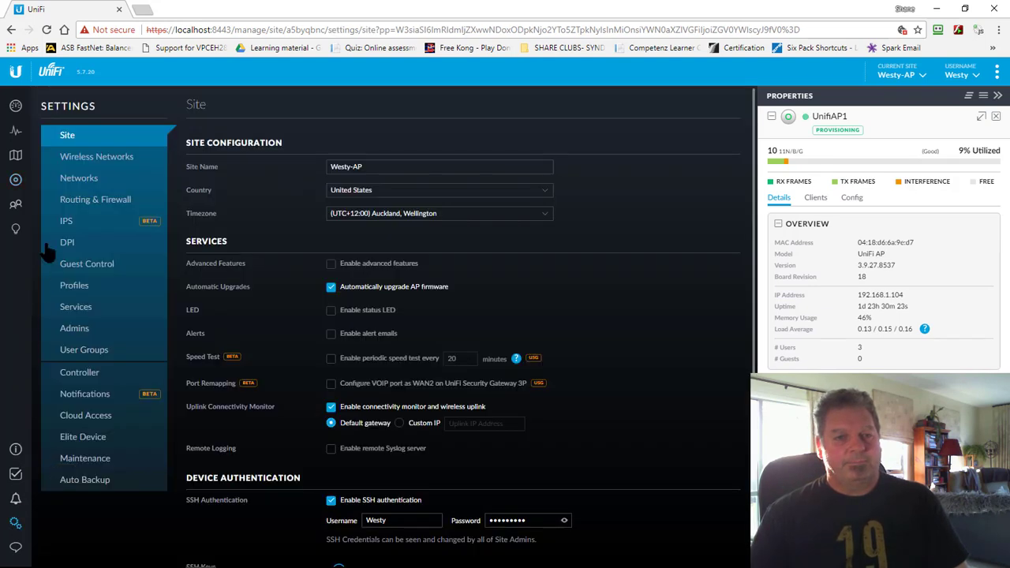
{"action": "left_click", "coordinate": [87, 181]}
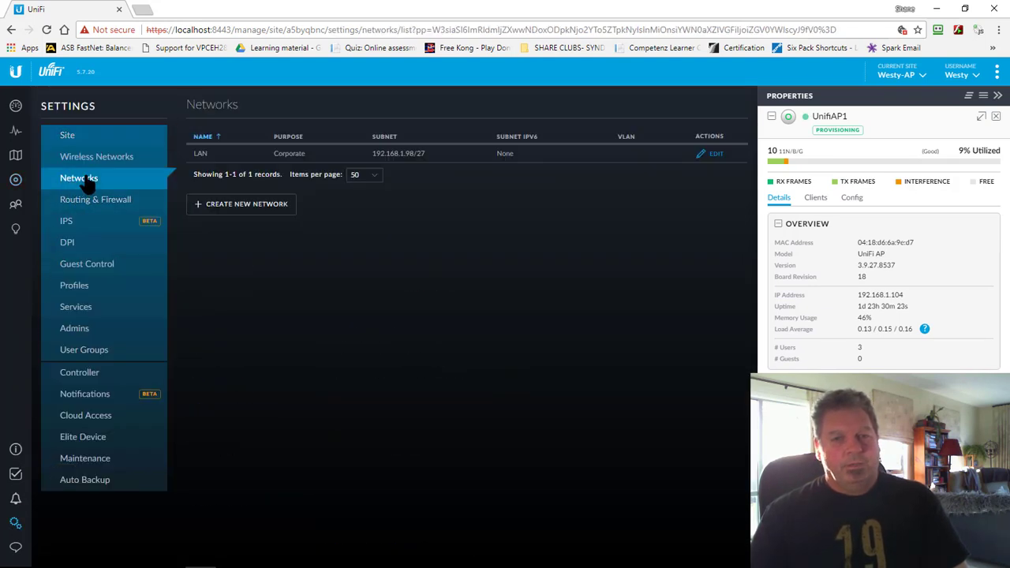
{"action": "left_click", "coordinate": [97, 158]}
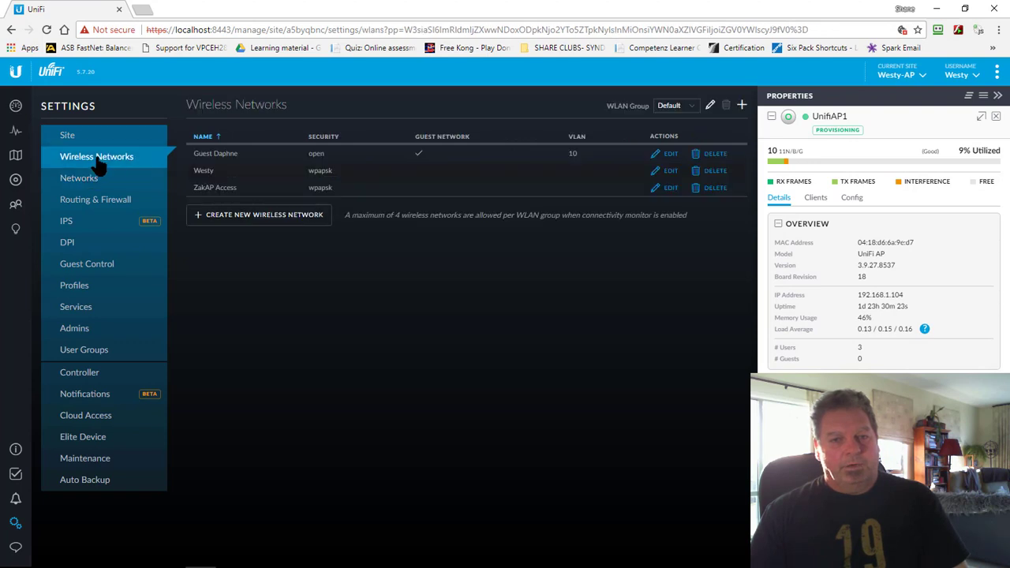
- Examine the guest wireless network's security, guest policy, multicast filtering, VLAN and user group options
{"action": "left_click", "coordinate": [667, 155]}
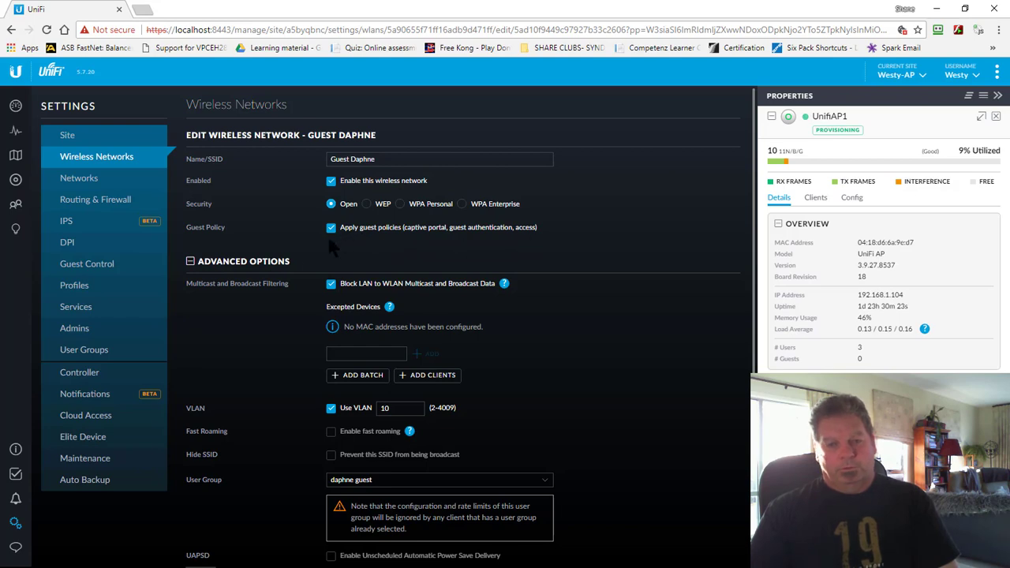
{"action": "scroll", "coordinate": [253, 268], "scroll_direction": "down", "scroll_amount": 2}
{"action": "scroll", "coordinate": [264, 196], "scroll_direction": "up", "scroll_amount": 2}
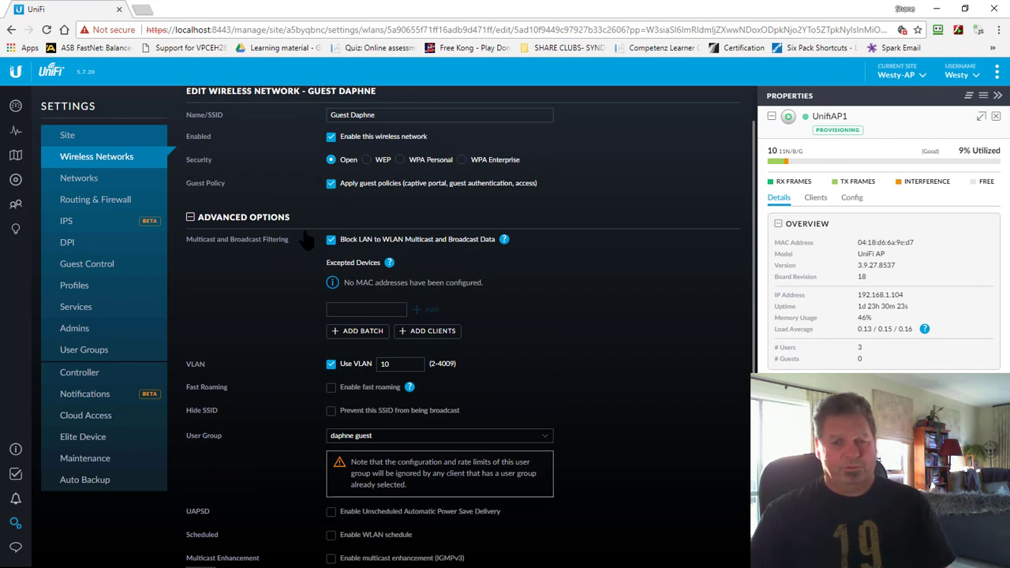
{"action": "left_click", "coordinate": [392, 359]}
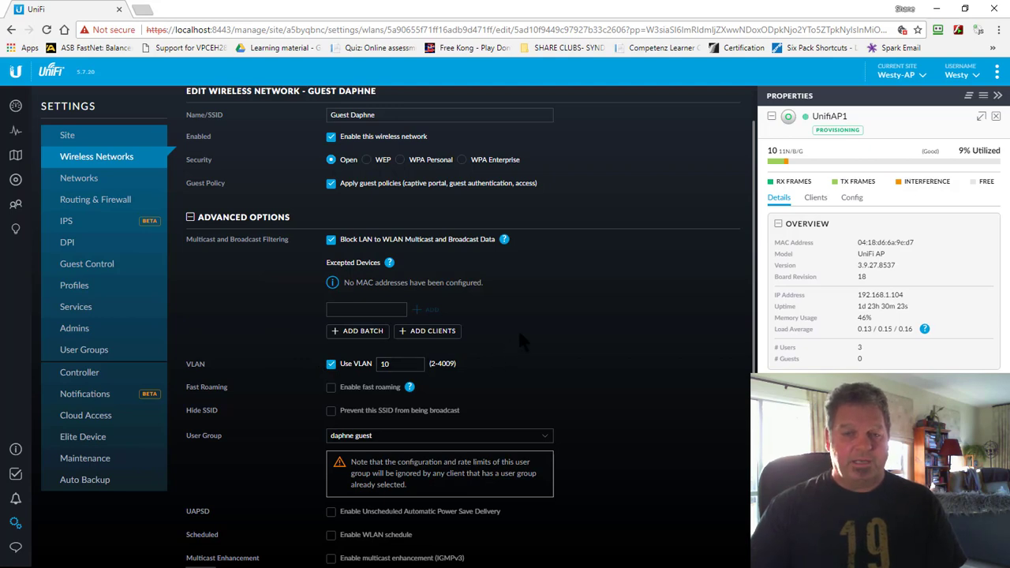
{"action": "scroll", "coordinate": [520, 332], "scroll_direction": "down", "scroll_amount": 2}
{"action": "scroll", "coordinate": [578, 240], "scroll_direction": "up", "scroll_amount": 3}
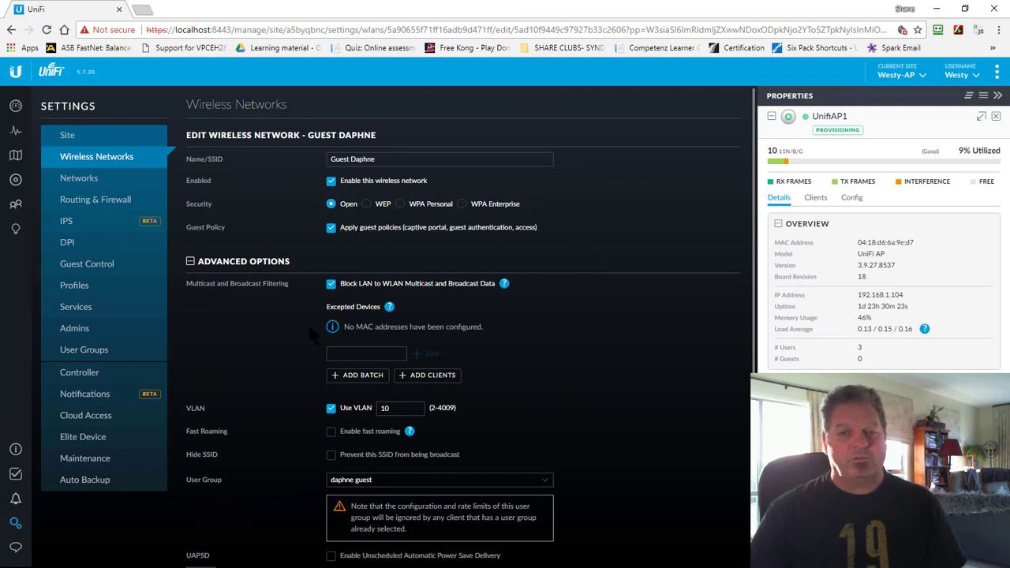
{"action": "scroll", "coordinate": [254, 348], "scroll_direction": "down", "scroll_amount": 3}
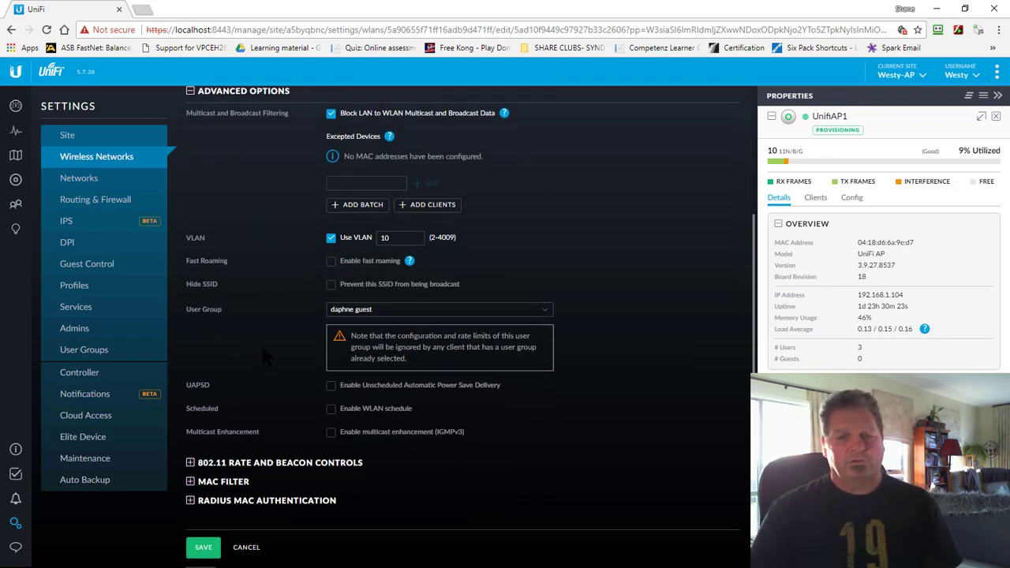
{"action": "scroll", "coordinate": [270, 350], "scroll_direction": "up", "scroll_amount": 2}
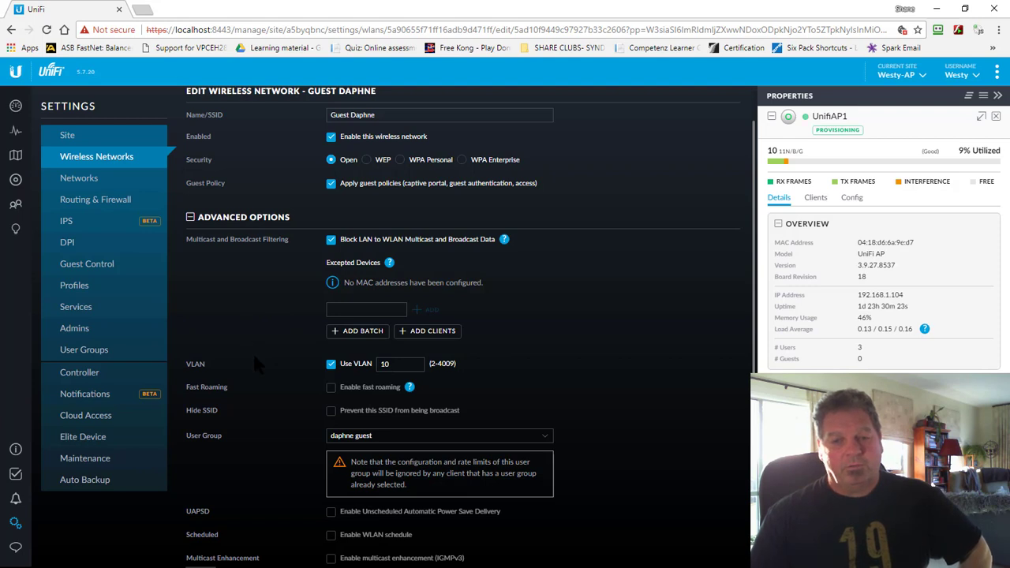
{"action": "scroll", "coordinate": [254, 356], "scroll_direction": "down", "scroll_amount": 3}
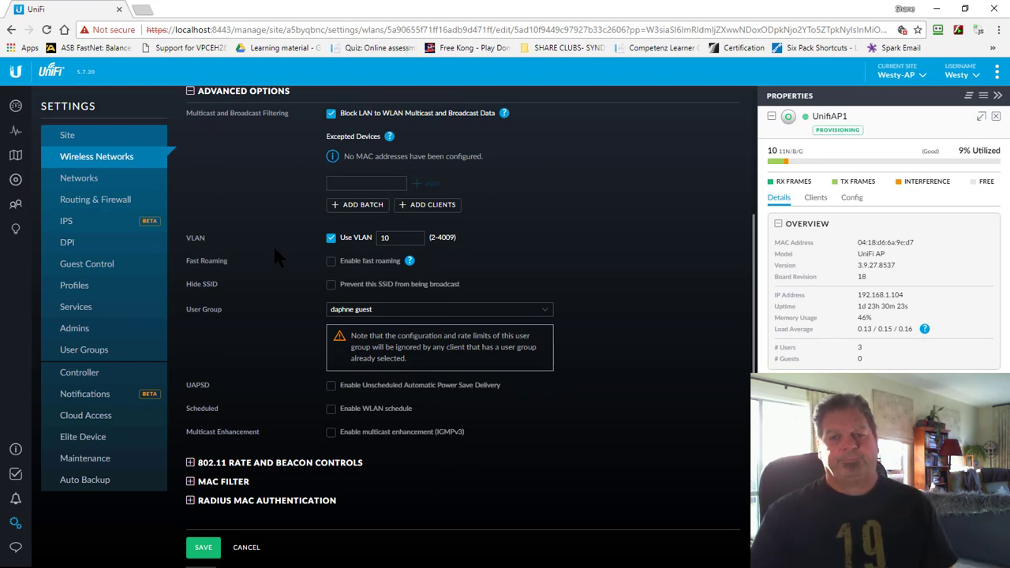
{"action": "scroll", "coordinate": [276, 256], "scroll_direction": "up", "scroll_amount": 3}
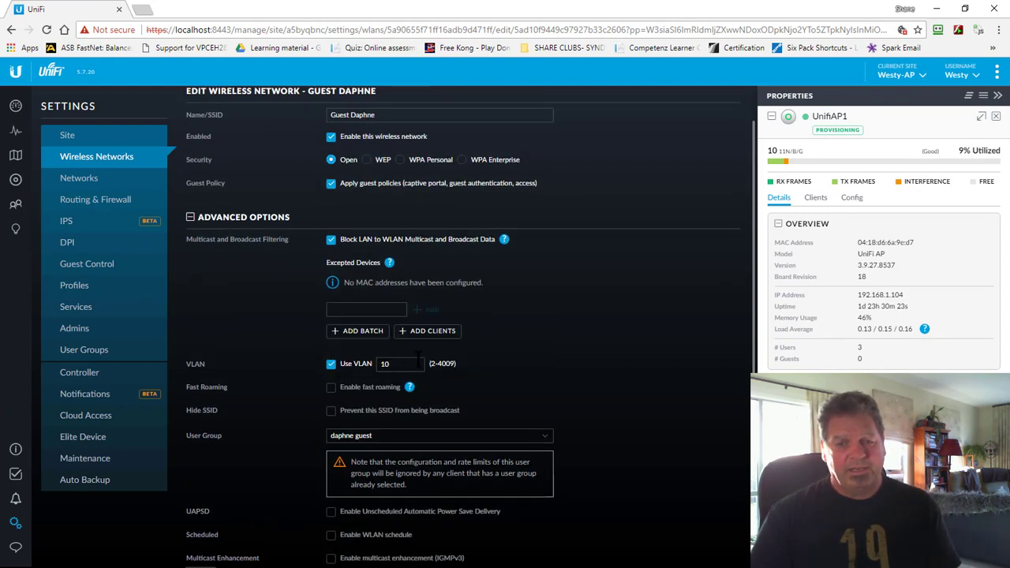
{"action": "scroll", "coordinate": [494, 327], "scroll_direction": "up", "scroll_amount": 1}
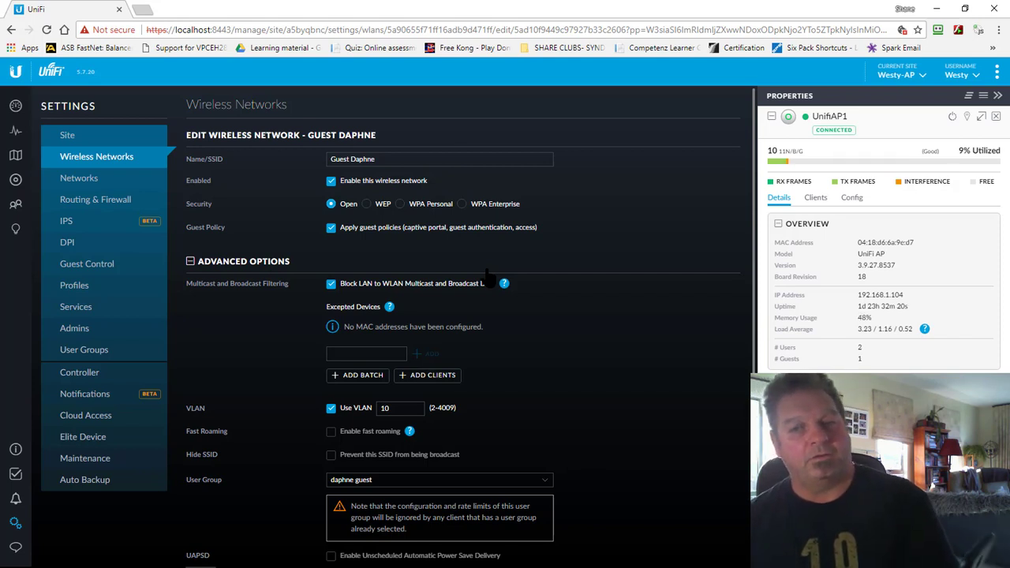
- Turn off guest policies for the guest wireless network and save the changes
{"action": "left_click", "coordinate": [331, 228]}
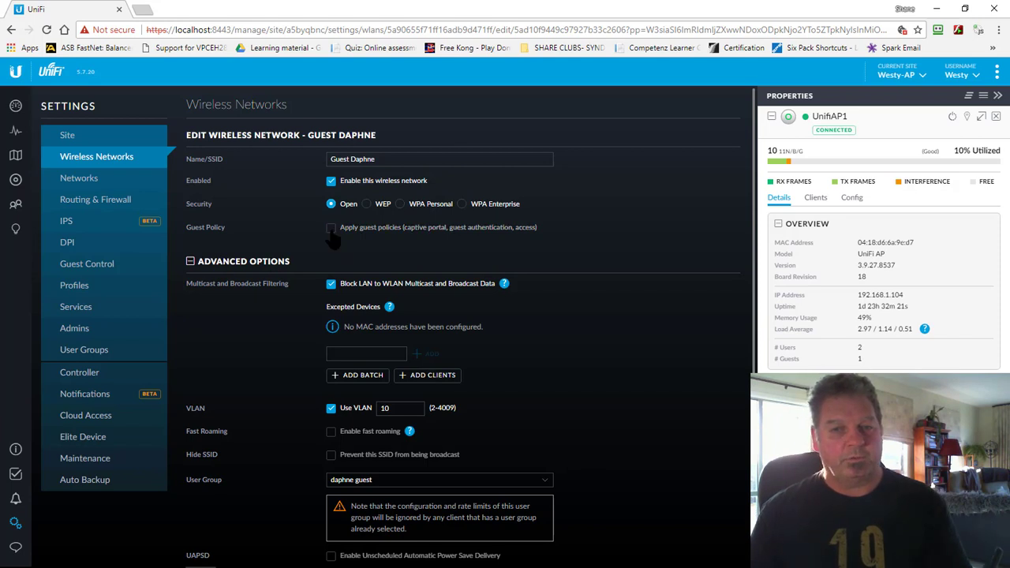
{"action": "scroll", "coordinate": [237, 395], "scroll_direction": "down", "scroll_amount": 3}
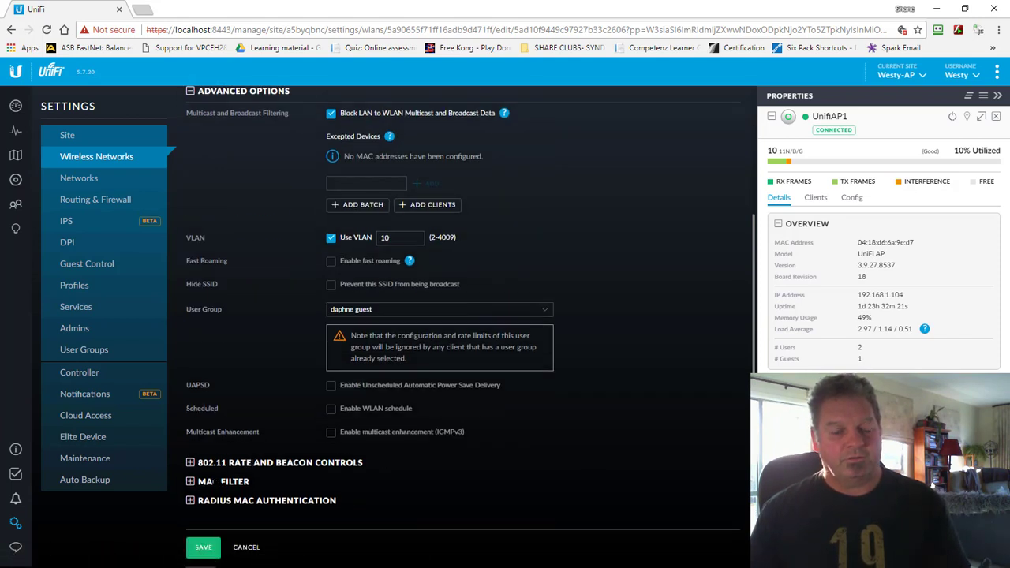
{"action": "left_click", "coordinate": [203, 547]}
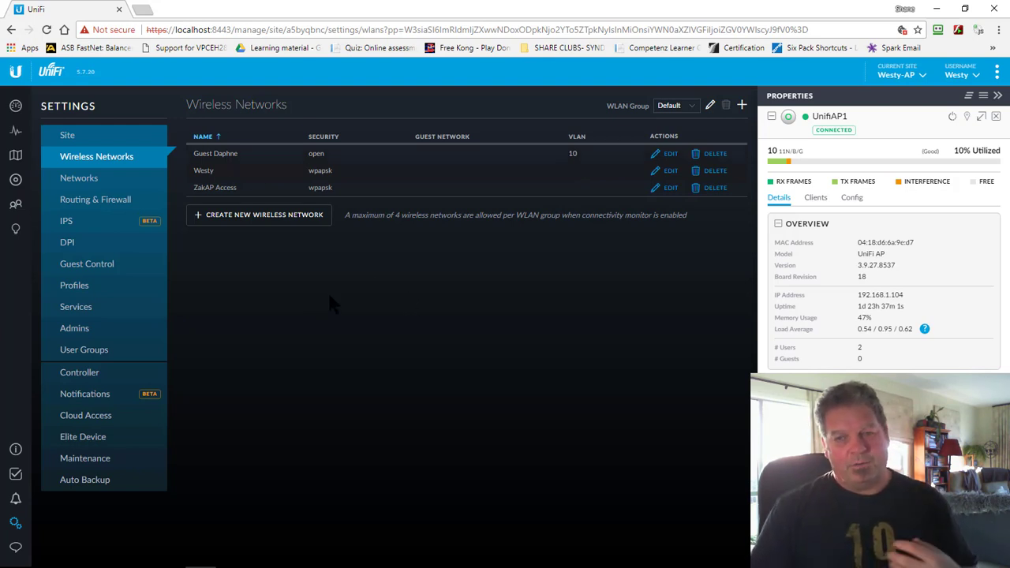
- Check the user group option of the guest wireless network and view the user groups' bandwidth limits
{"action": "left_click", "coordinate": [670, 155]}
{"action": "scroll", "coordinate": [274, 282], "scroll_direction": "down", "scroll_amount": 3}
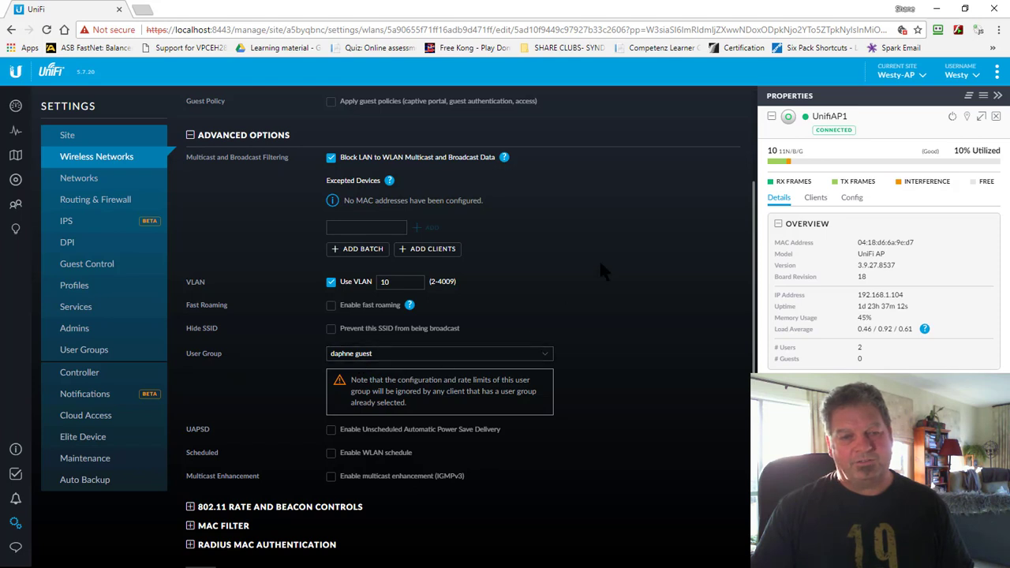
{"action": "left_click", "coordinate": [97, 352]}
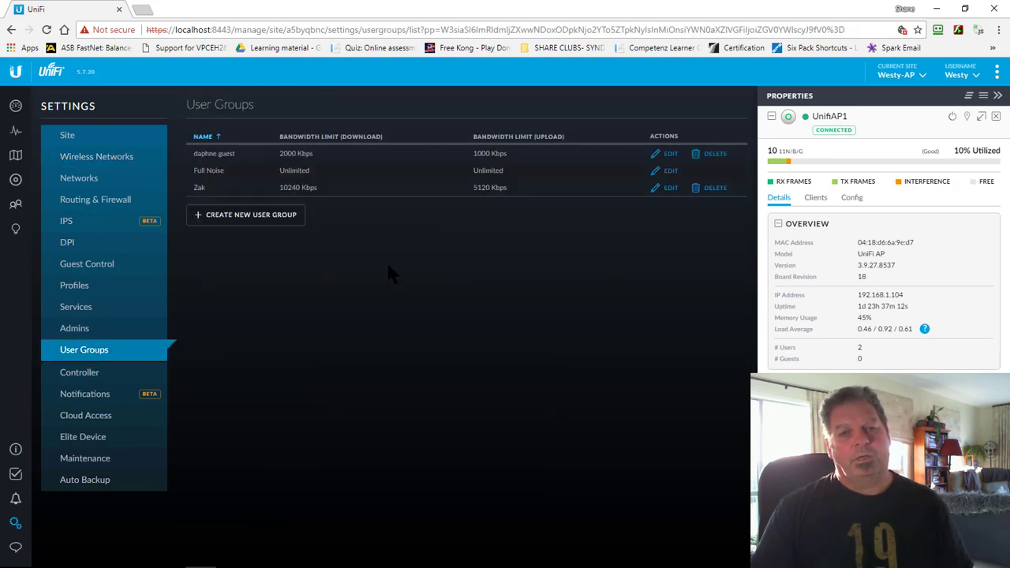
- Review the guest user group's download and upload bandwidth limits and save the group
{"action": "left_click", "coordinate": [667, 154]}
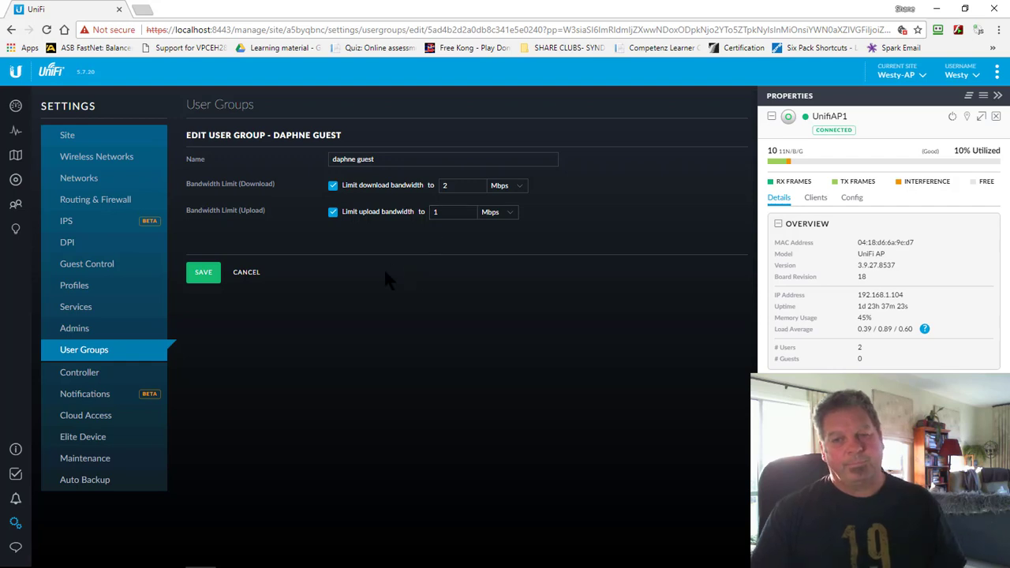
{"action": "left_click", "coordinate": [203, 274]}
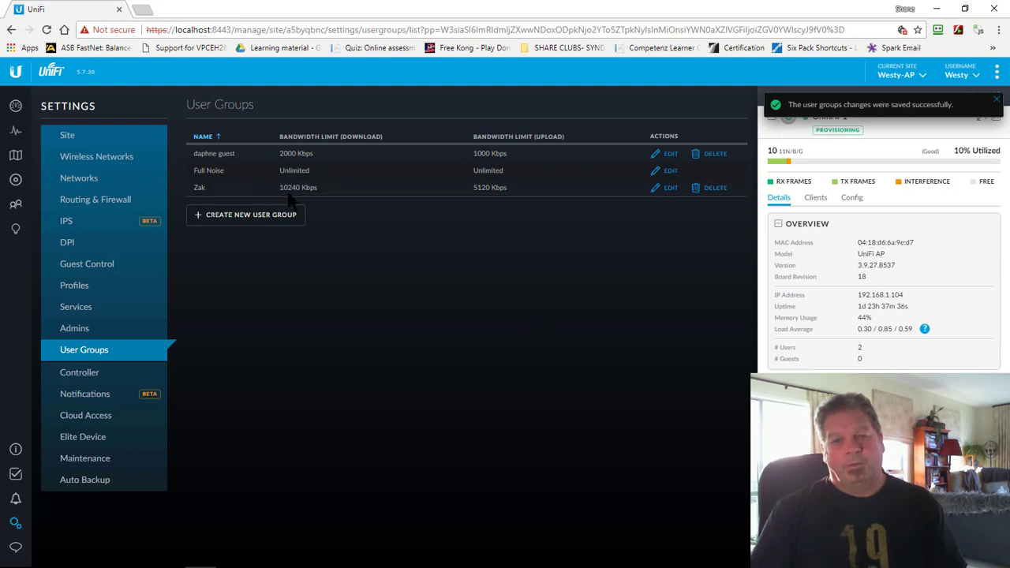
- Set the 10240 Kbps user group's bandwidth limits to 10 Mbps download and 5 Mbps upload, and save the group
{"action": "left_click", "coordinate": [669, 189]}
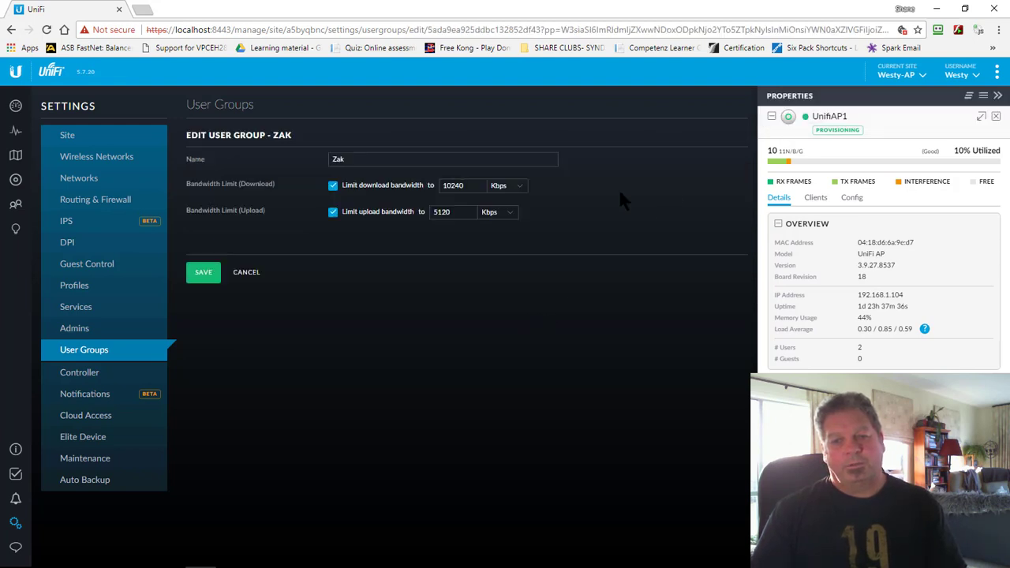
{"action": "left_click", "coordinate": [520, 187]}
{"action": "left_click", "coordinate": [521, 199]}
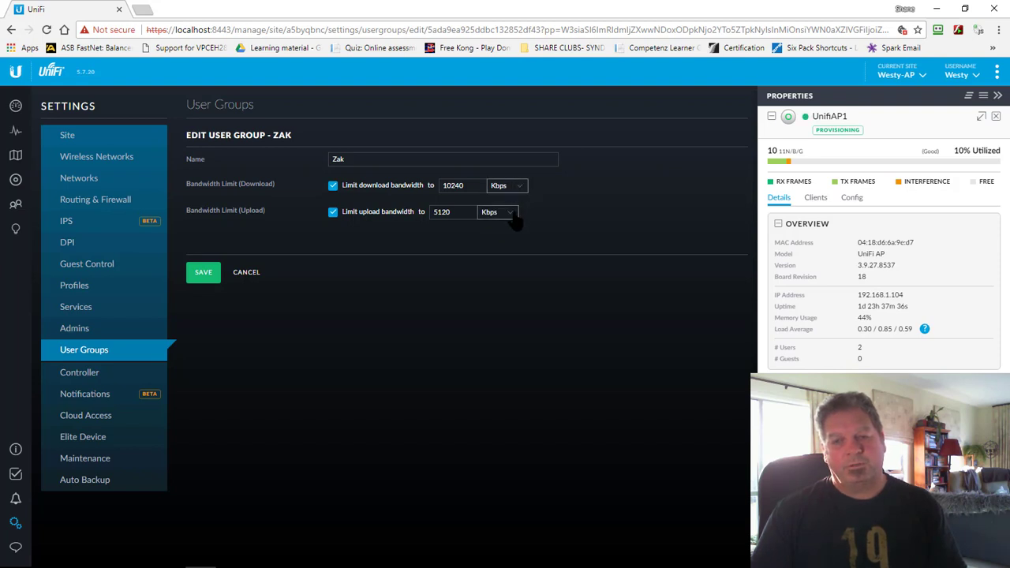
{"action": "left_click", "coordinate": [505, 212]}
{"action": "left_click", "coordinate": [490, 234]}
{"action": "double_click", "coordinate": [456, 185]}
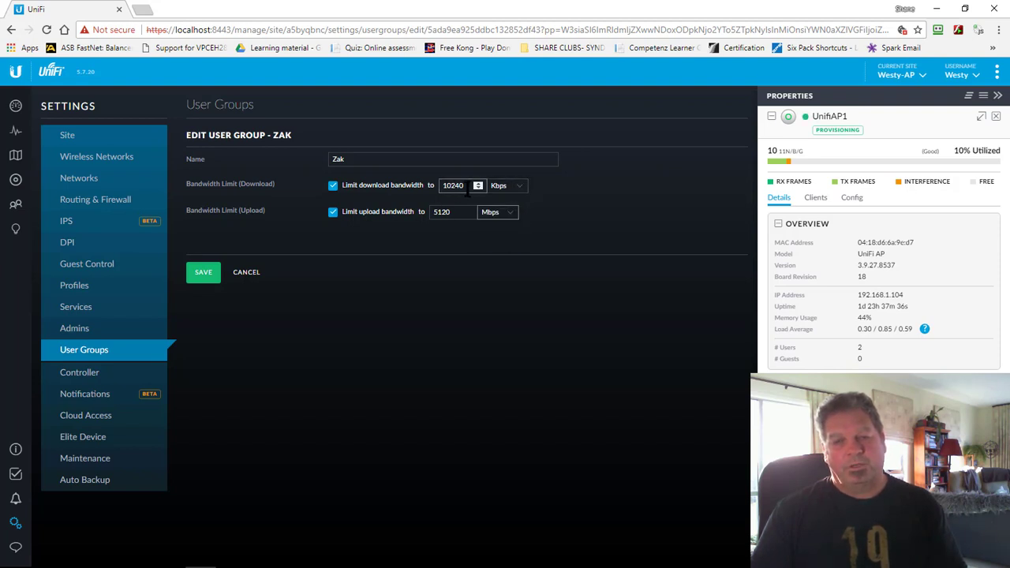
{"action": "type", "text": "10"}
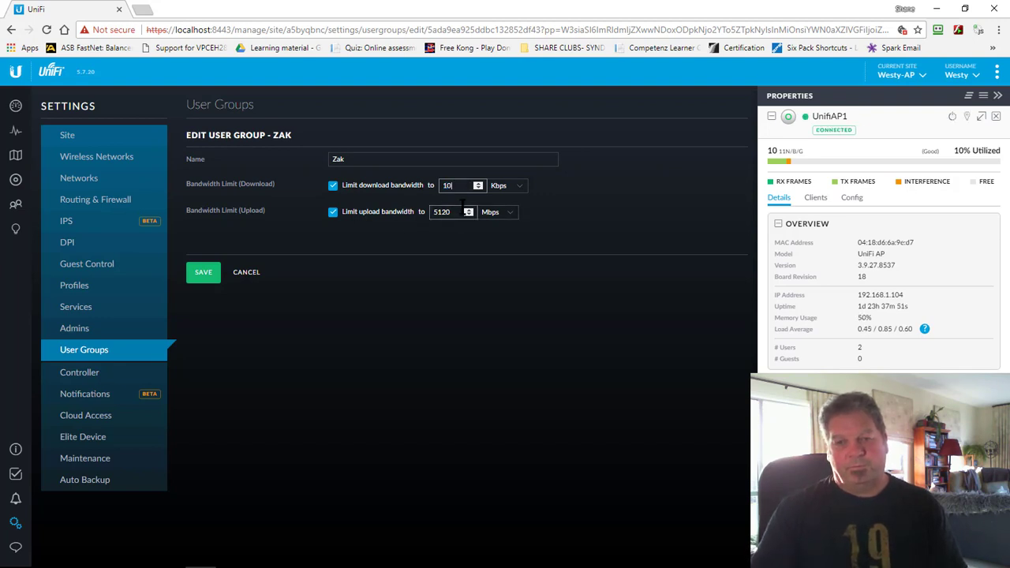
{"action": "key", "text": "Tab"}
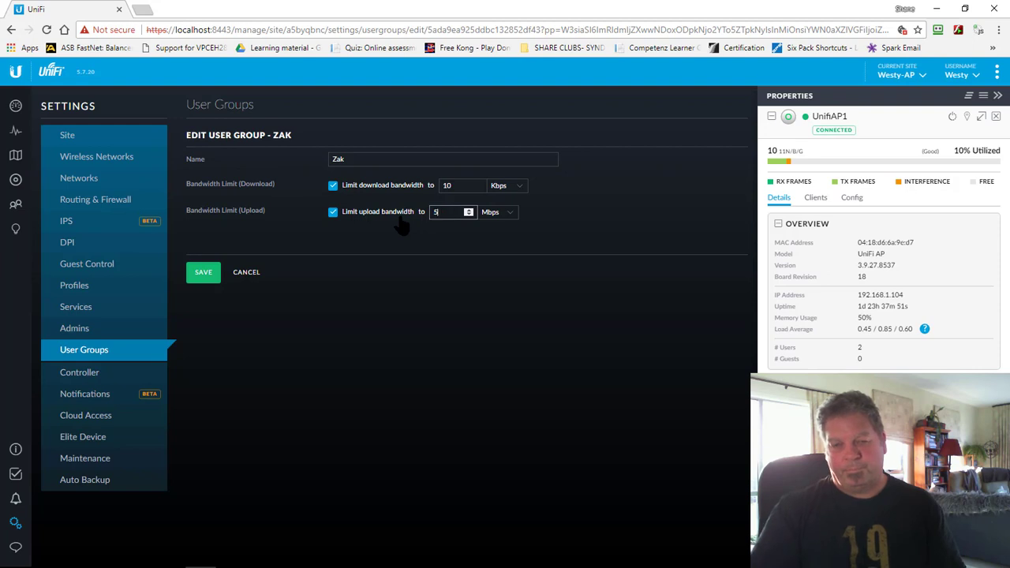
{"action": "type", "text": "5"}
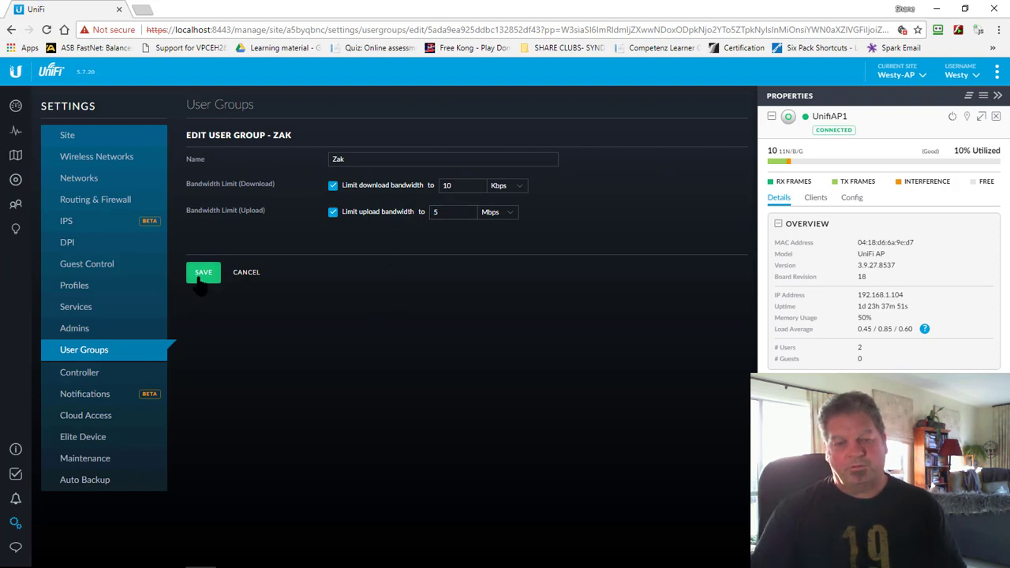
{"action": "left_click", "coordinate": [521, 187]}
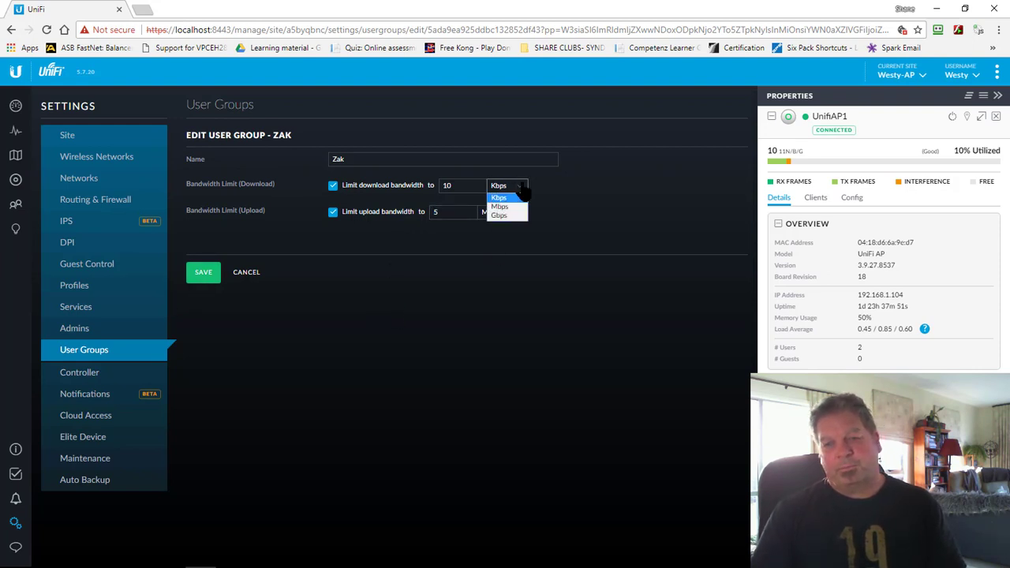
{"action": "left_click", "coordinate": [505, 206]}
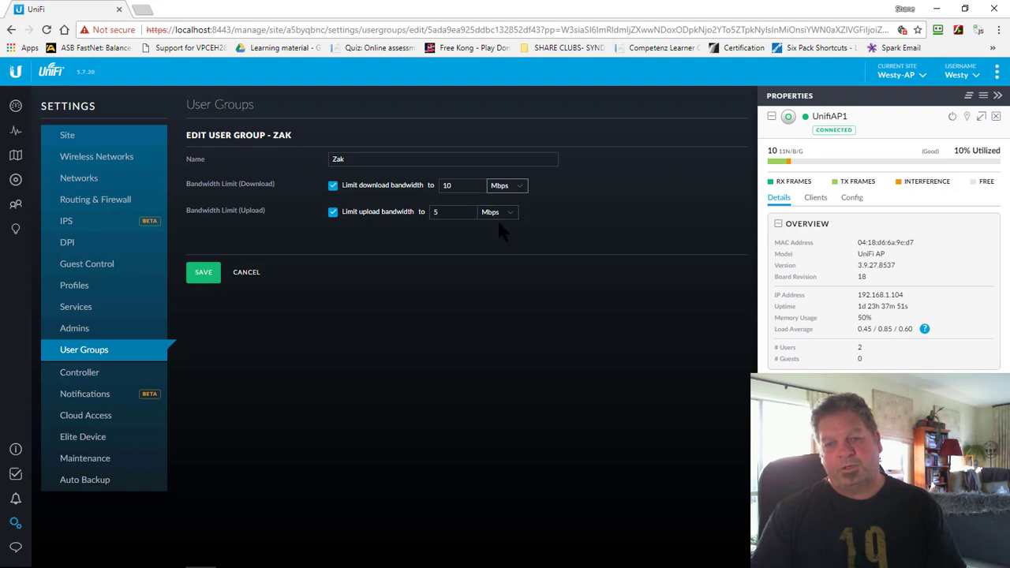
{"action": "left_click", "coordinate": [199, 275]}
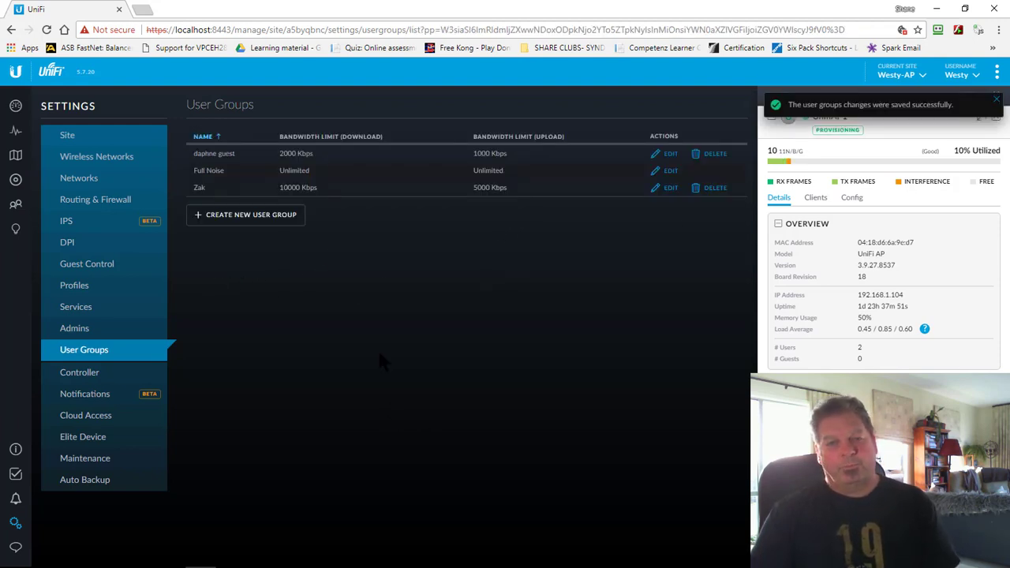
- Check the bandwidth limit options of the Full Noise user group and return to the group list without changes
{"action": "left_click", "coordinate": [667, 170]}
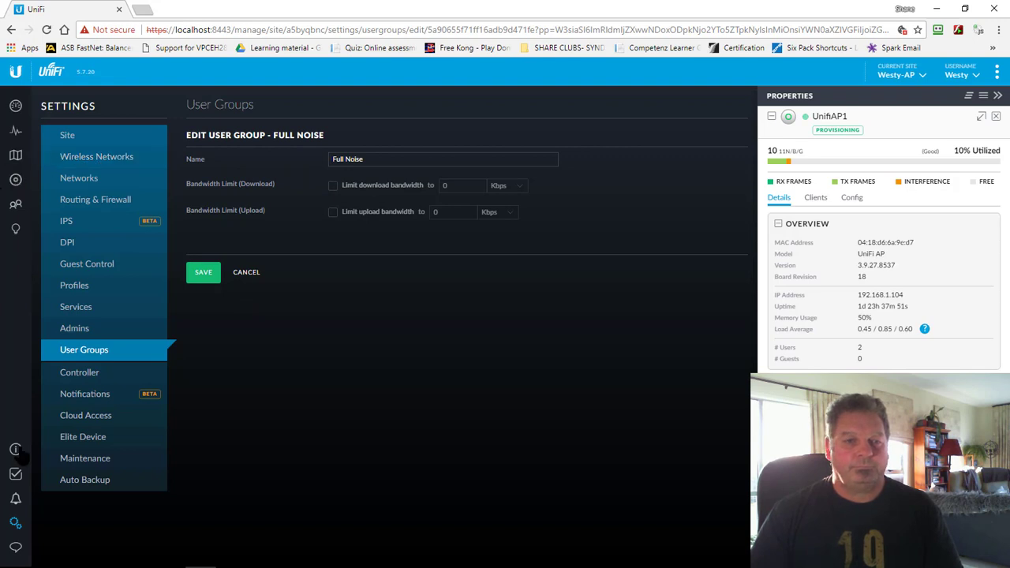
{"action": "key", "text": "Escape"}
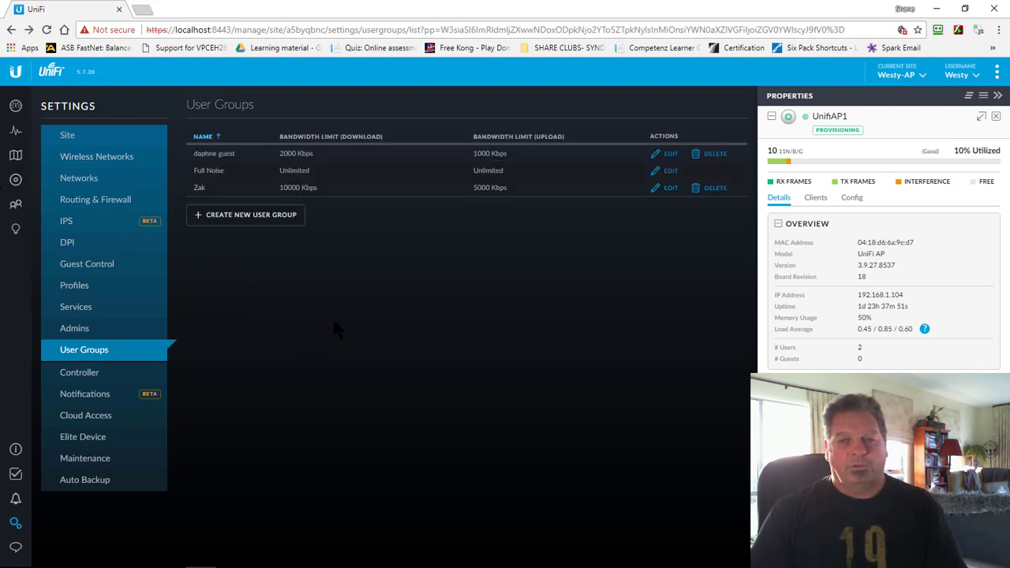
{"action": "key", "text": "alt+Right"}
{"action": "key", "text": "alt+Left"}
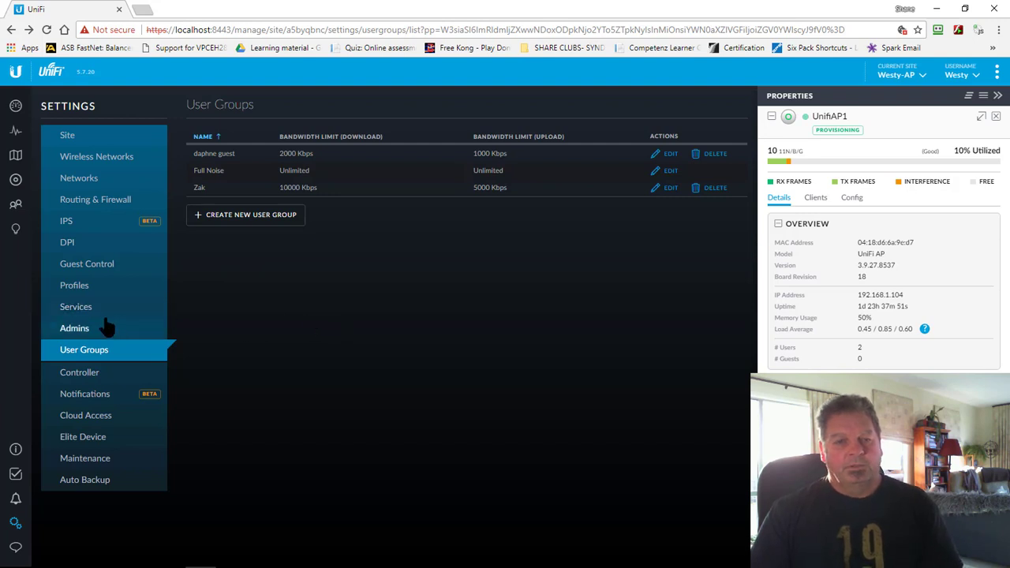
- Examine the guest wireless network's security, guest policy, VLAN, user group and advanced options, and return to the wireless networks list
{"action": "left_click", "coordinate": [98, 164]}
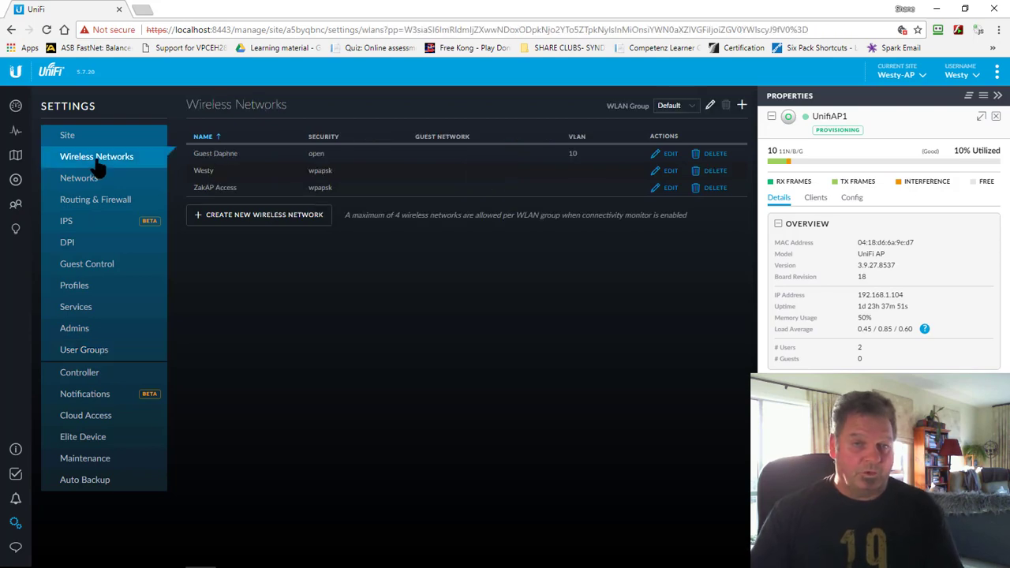
{"action": "left_click", "coordinate": [670, 153]}
{"action": "scroll", "coordinate": [294, 351], "scroll_direction": "down", "scroll_amount": 3}
{"action": "scroll", "coordinate": [299, 354], "scroll_direction": "up", "scroll_amount": 3}
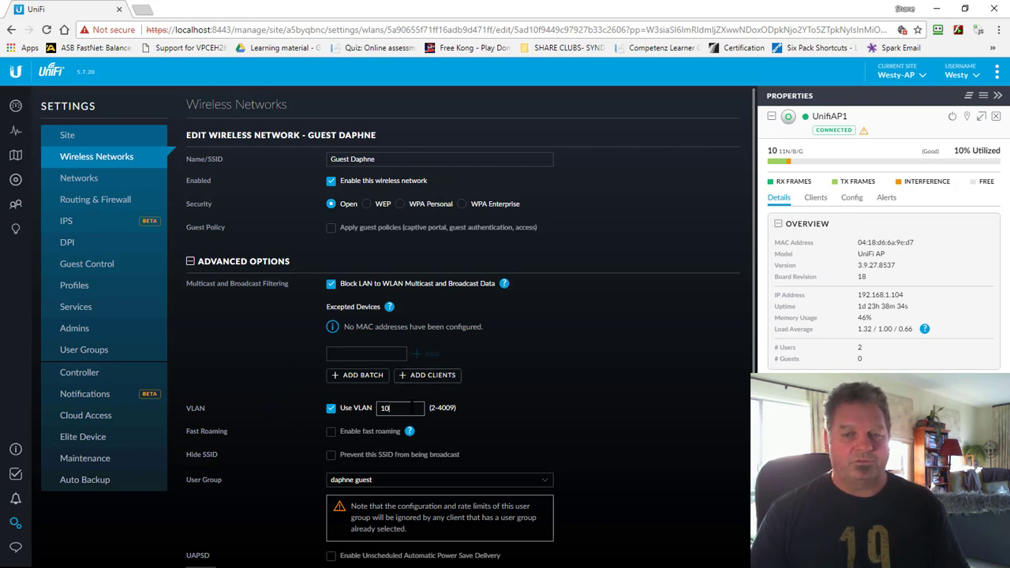
{"action": "scroll", "coordinate": [425, 410], "scroll_direction": "down", "scroll_amount": 2}
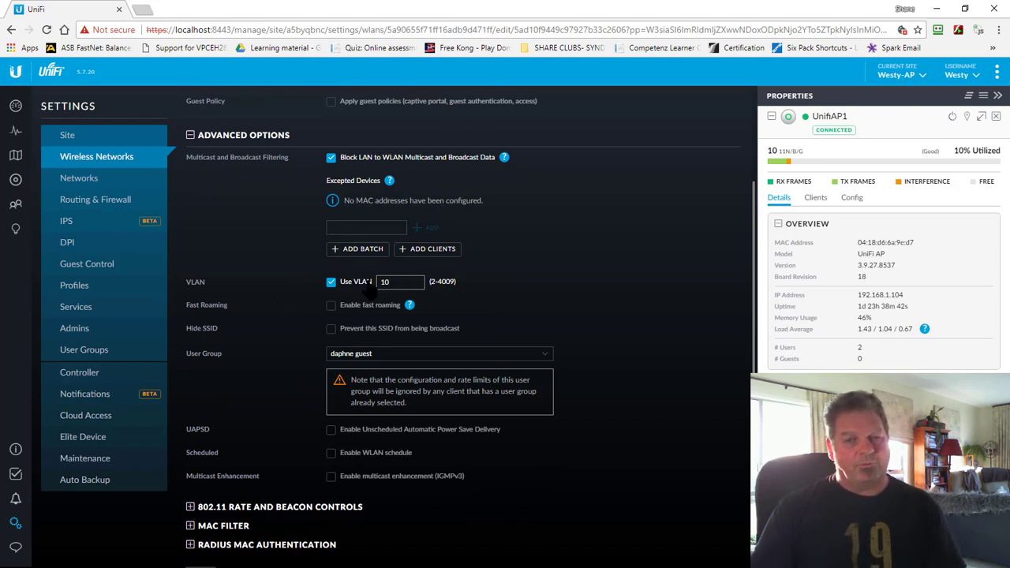
{"action": "scroll", "coordinate": [498, 240], "scroll_direction": "up", "scroll_amount": 2}
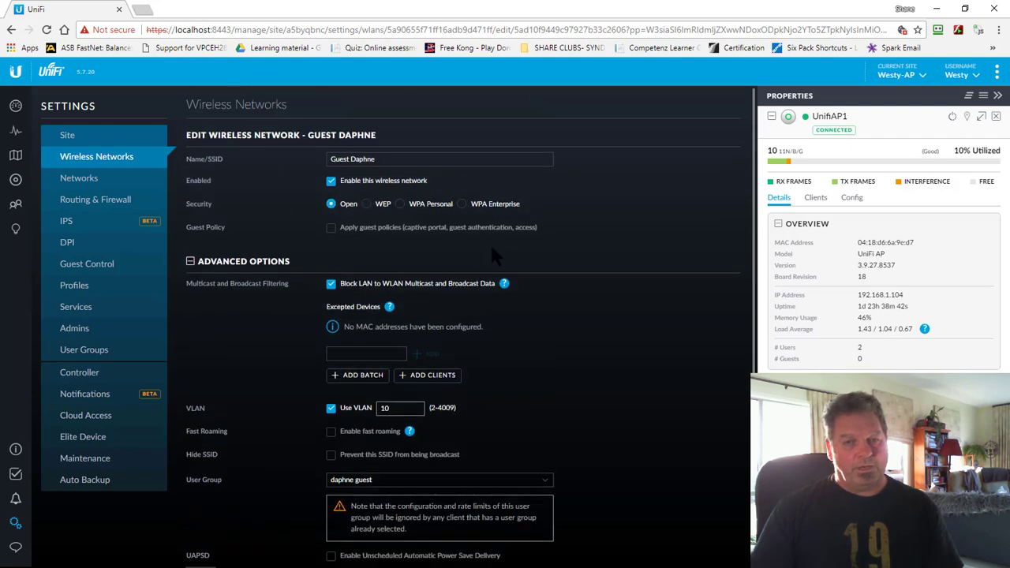
{"action": "scroll", "coordinate": [541, 411], "scroll_direction": "down", "scroll_amount": 3}
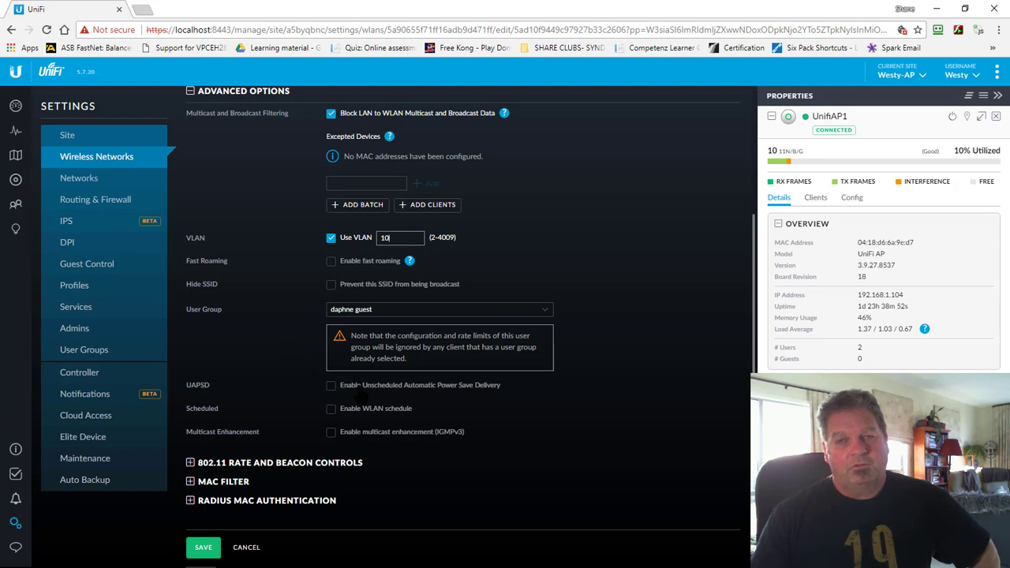
{"action": "left_click", "coordinate": [602, 335]}
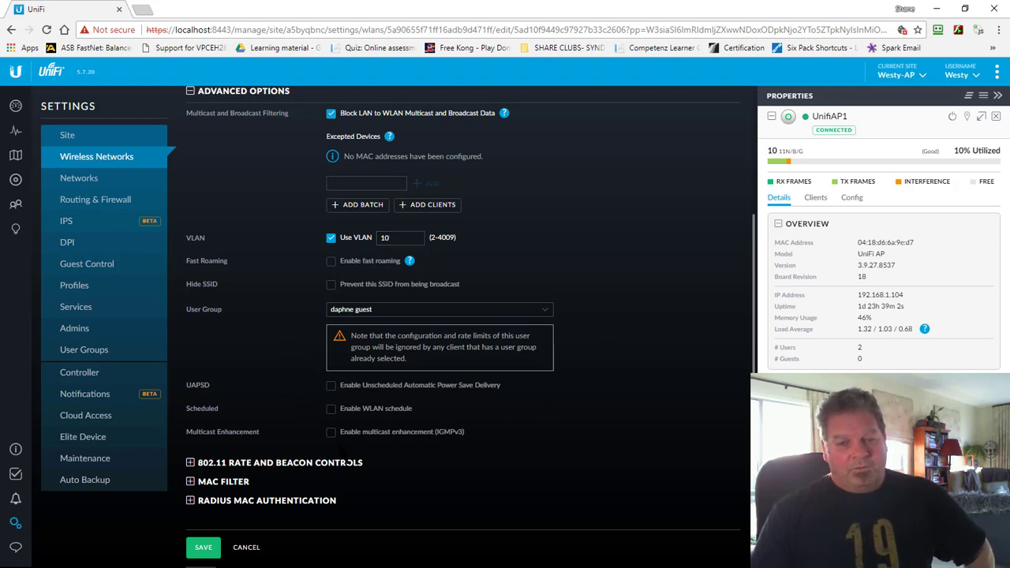
{"action": "scroll", "coordinate": [579, 253], "scroll_direction": "up", "scroll_amount": 2}
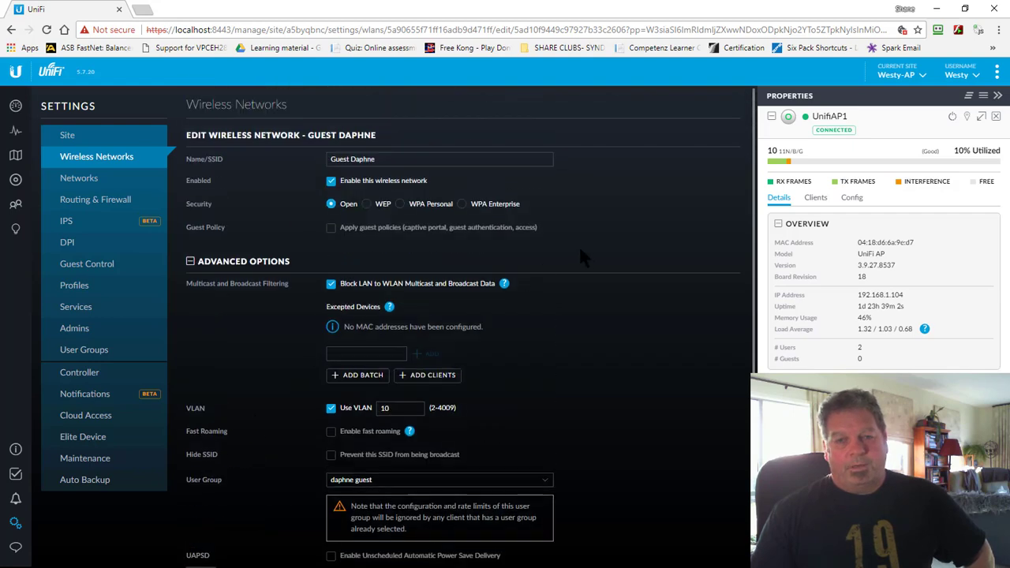
{"action": "key", "text": "alt+Left"}
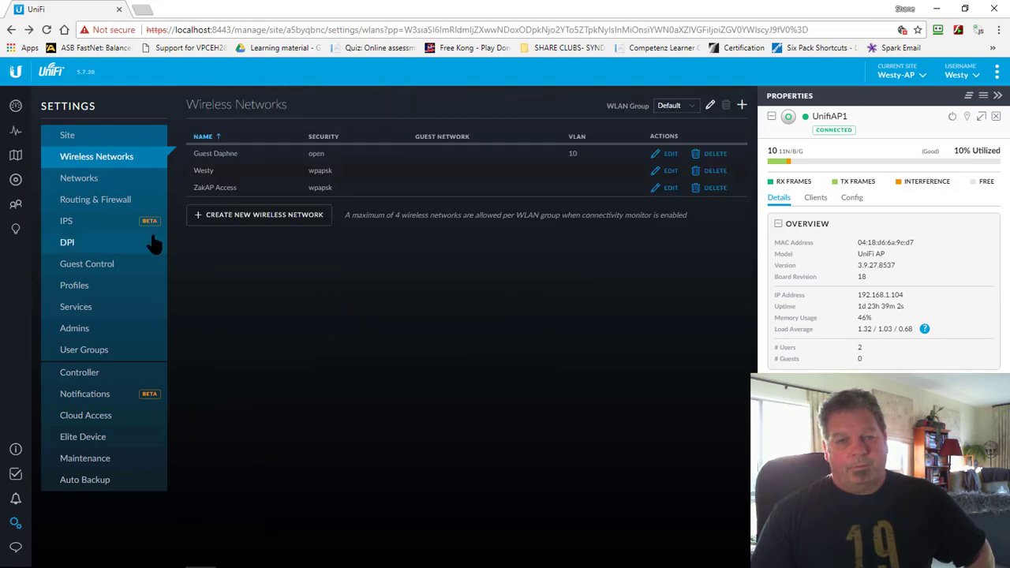
- View the intrusion prevention settings, and close and reopen UnifiAP1's properties from the device list
{"action": "left_click", "coordinate": [67, 224]}
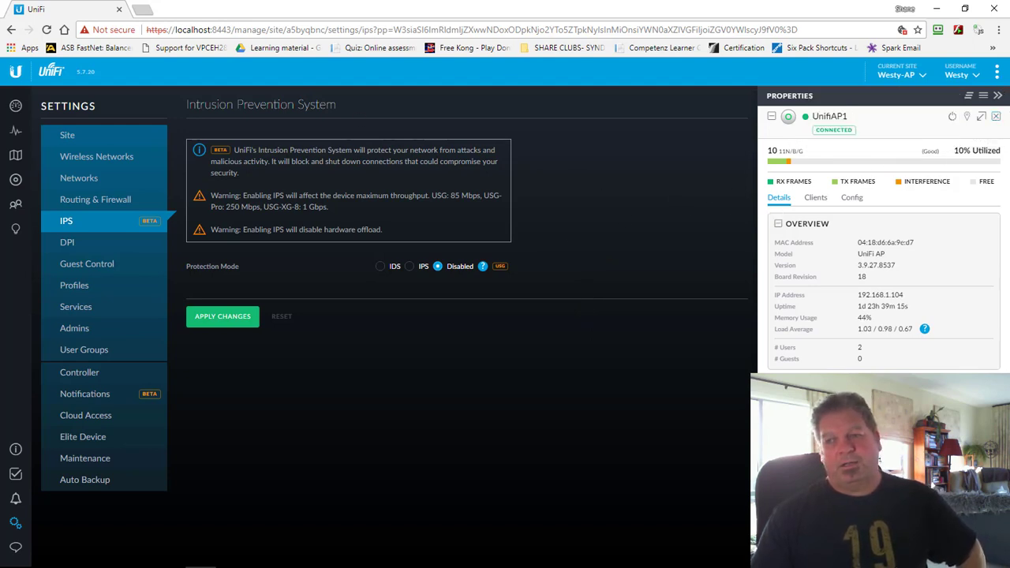
{"action": "left_click", "coordinate": [997, 119]}
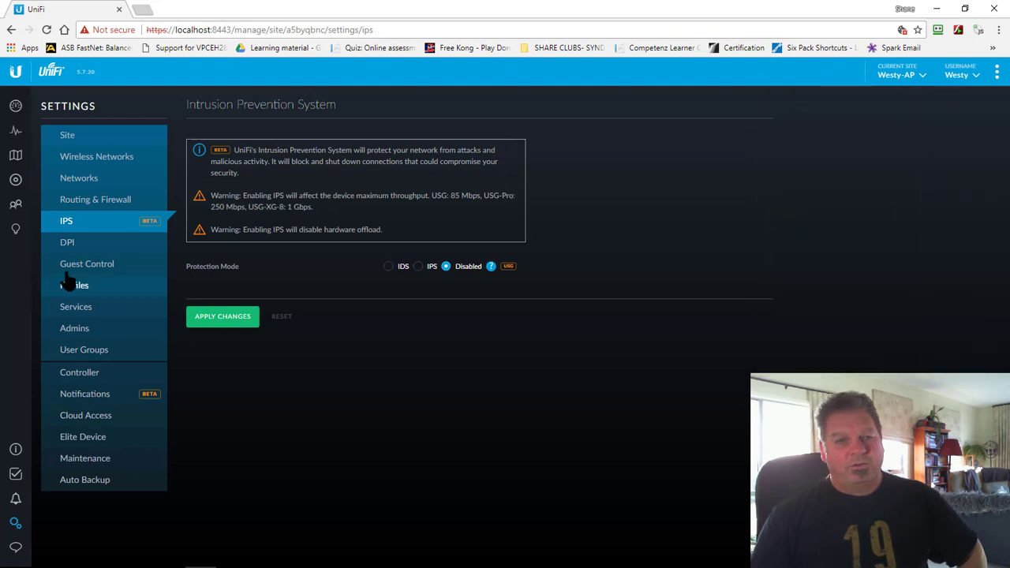
{"action": "left_click", "coordinate": [16, 179]}
{"action": "left_click", "coordinate": [305, 136]}
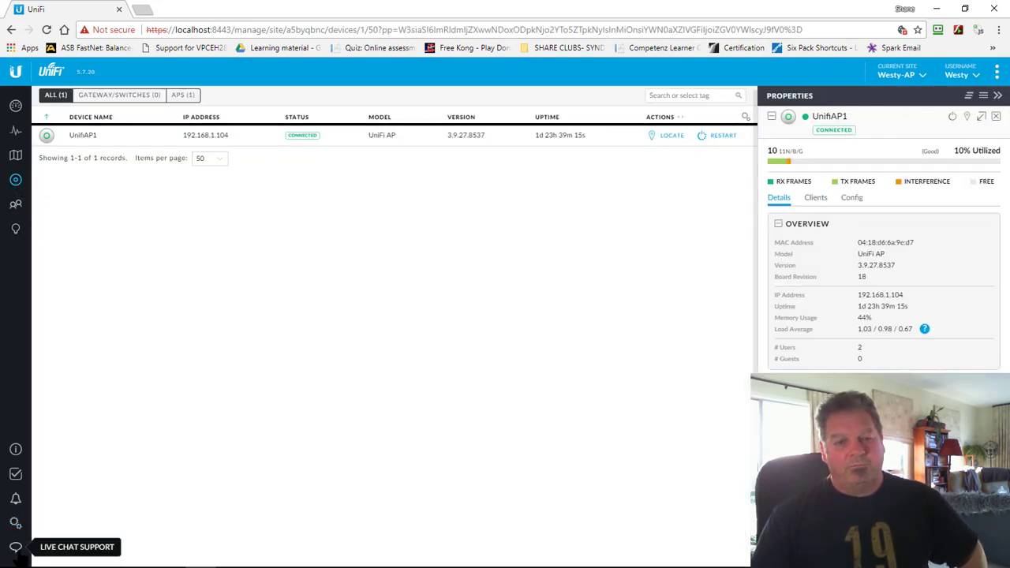
- Review the site settings, the intrusion prevention protection mode and the deep packet inspection option
{"action": "left_click", "coordinate": [15, 523]}
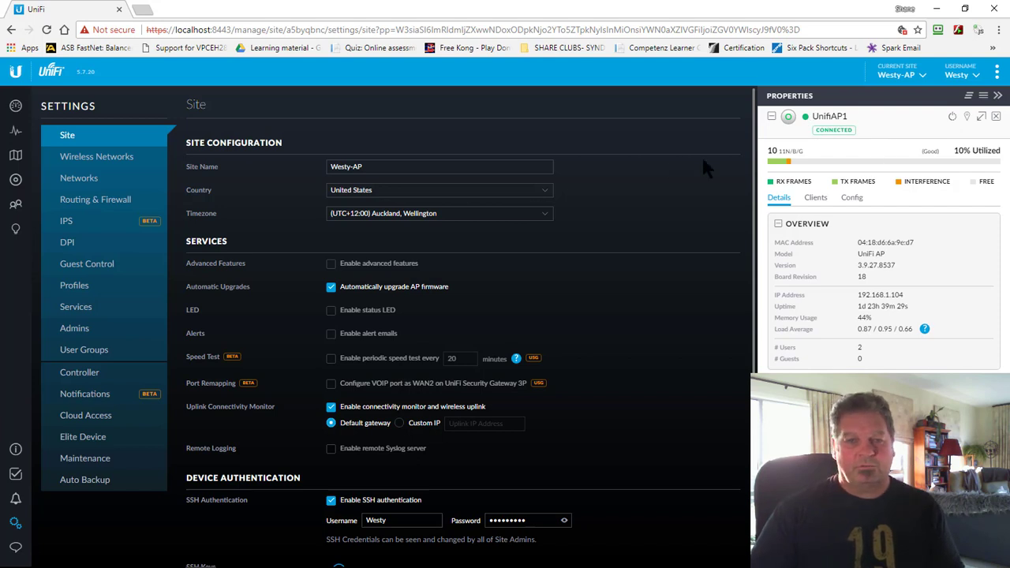
{"action": "scroll", "coordinate": [355, 293], "scroll_direction": "down", "scroll_amount": 2}
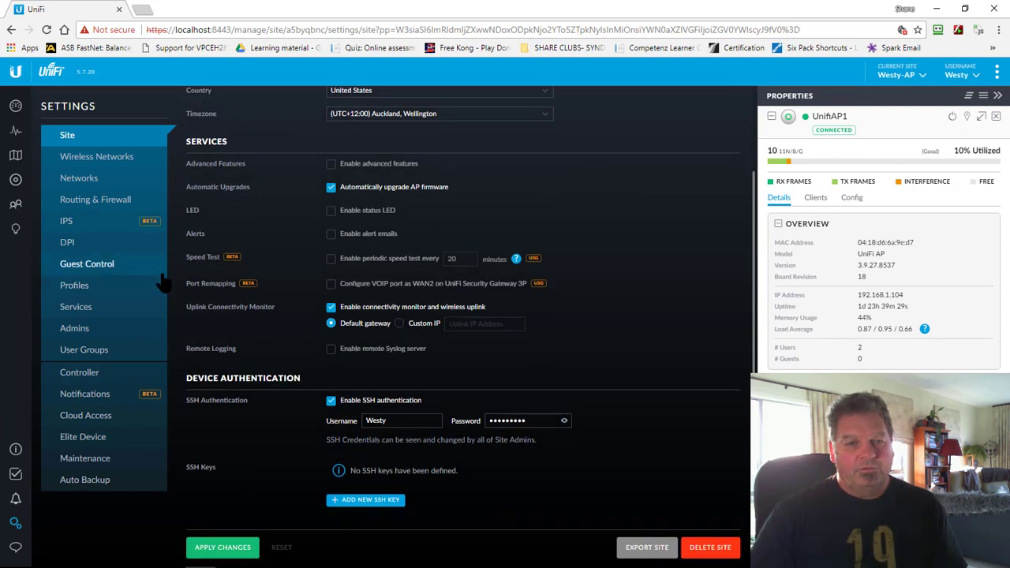
{"action": "left_click", "coordinate": [76, 223]}
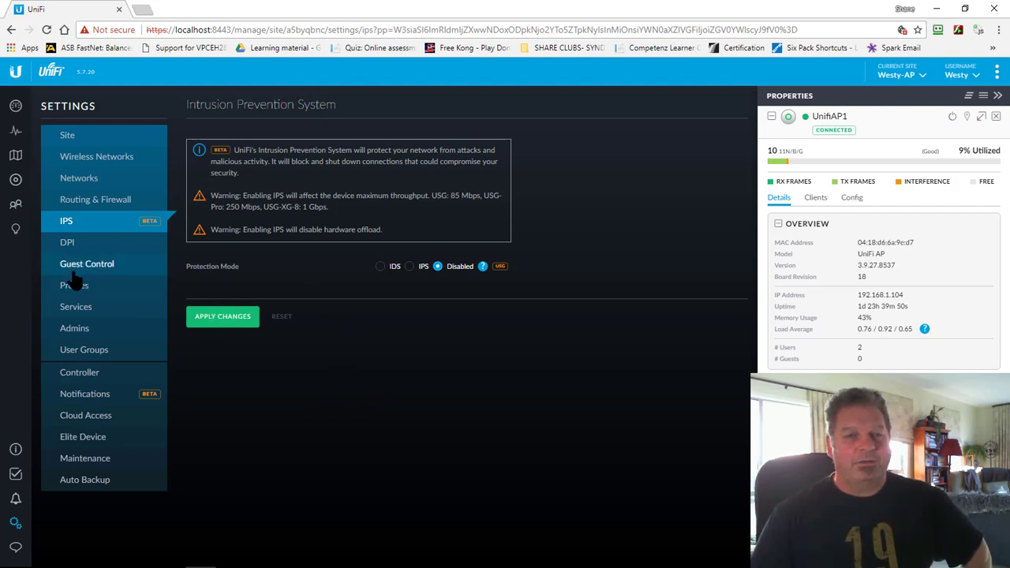
{"action": "left_click", "coordinate": [71, 243]}
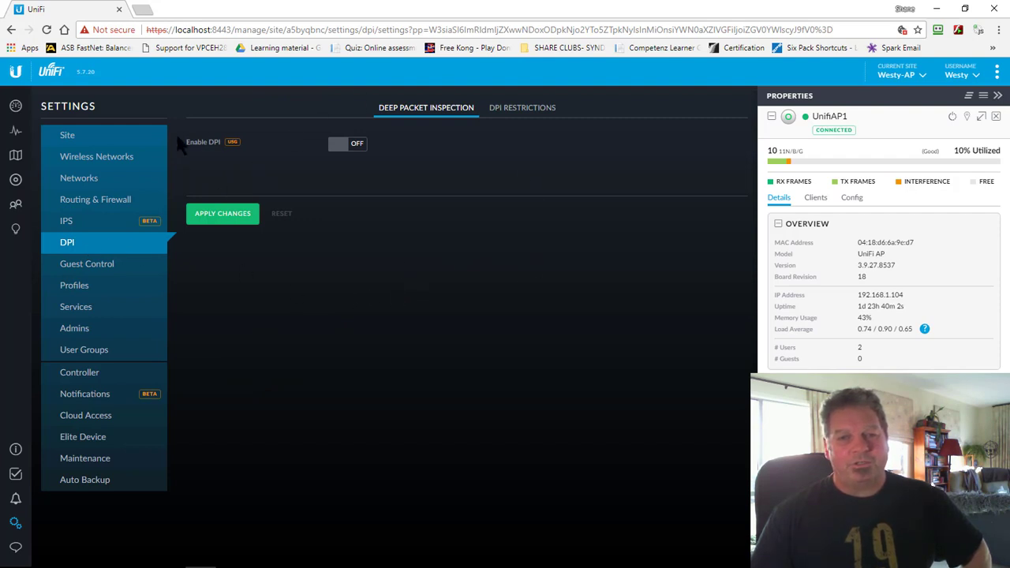
{"action": "mouse_move", "coordinate": [235, 143]}
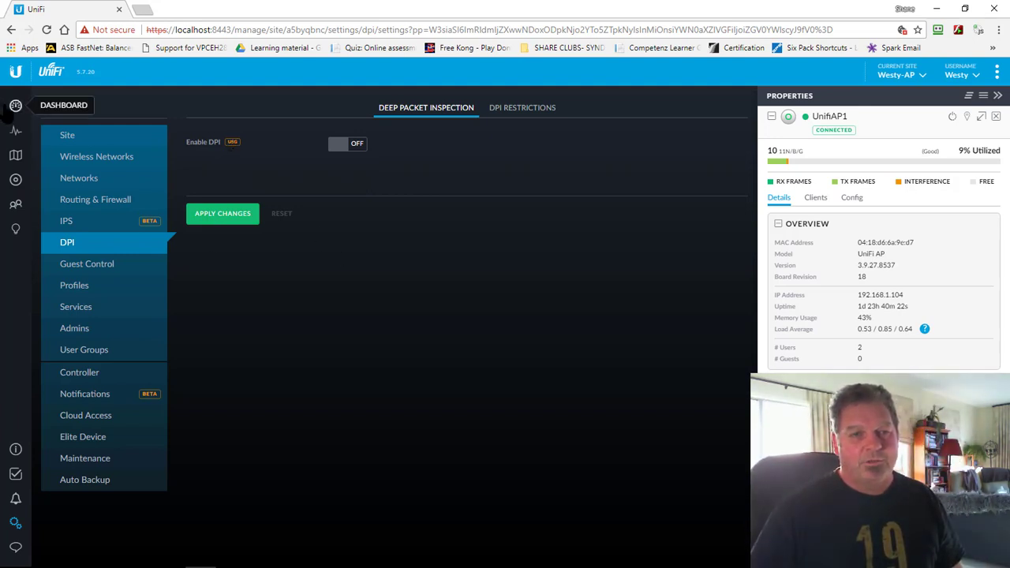
- View the dashboard and check the details of its WAN and LAN device indicators
{"action": "left_click", "coordinate": [16, 105]}
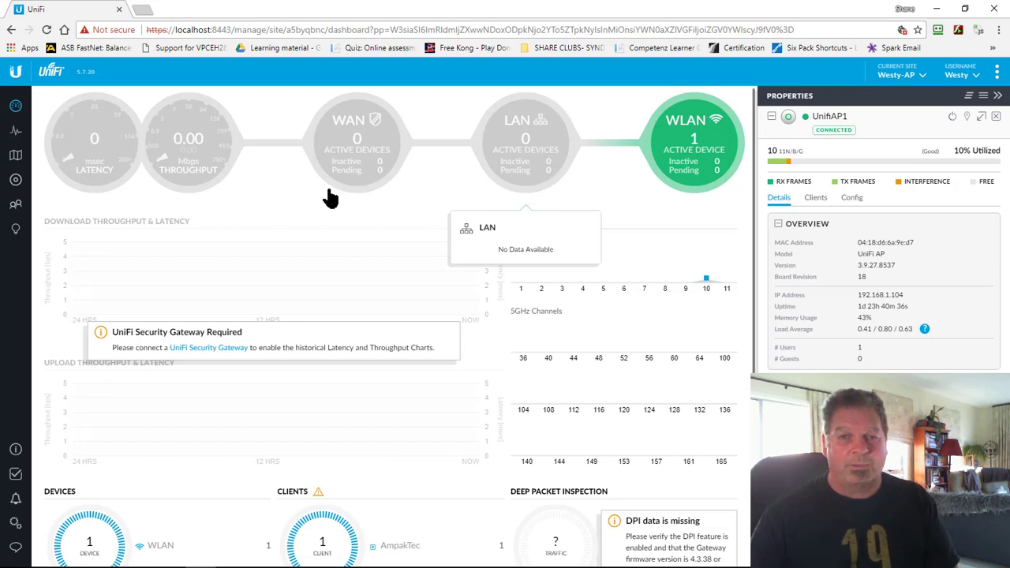
{"action": "mouse_move", "coordinate": [360, 157]}
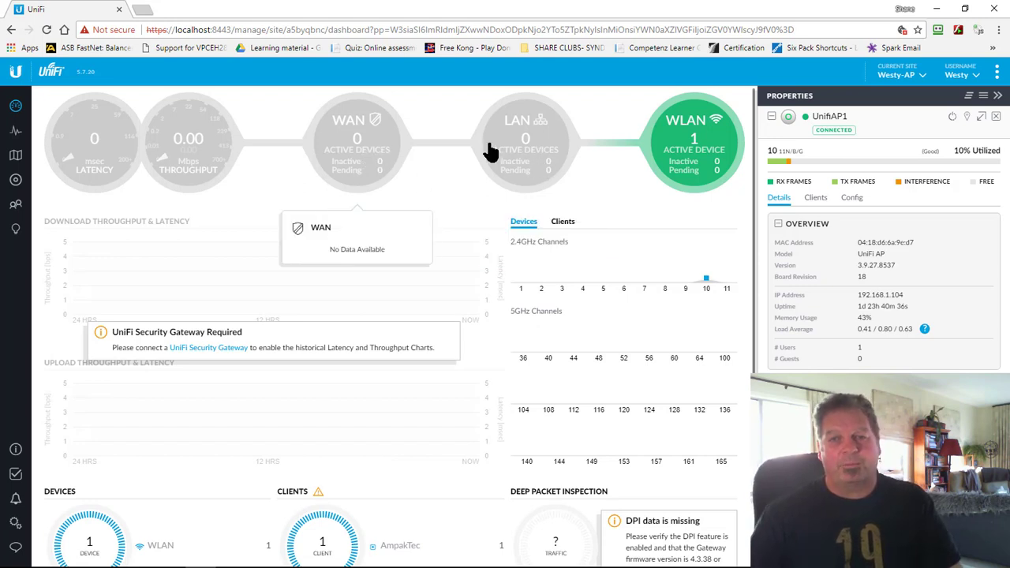
{"action": "mouse_move", "coordinate": [502, 138]}
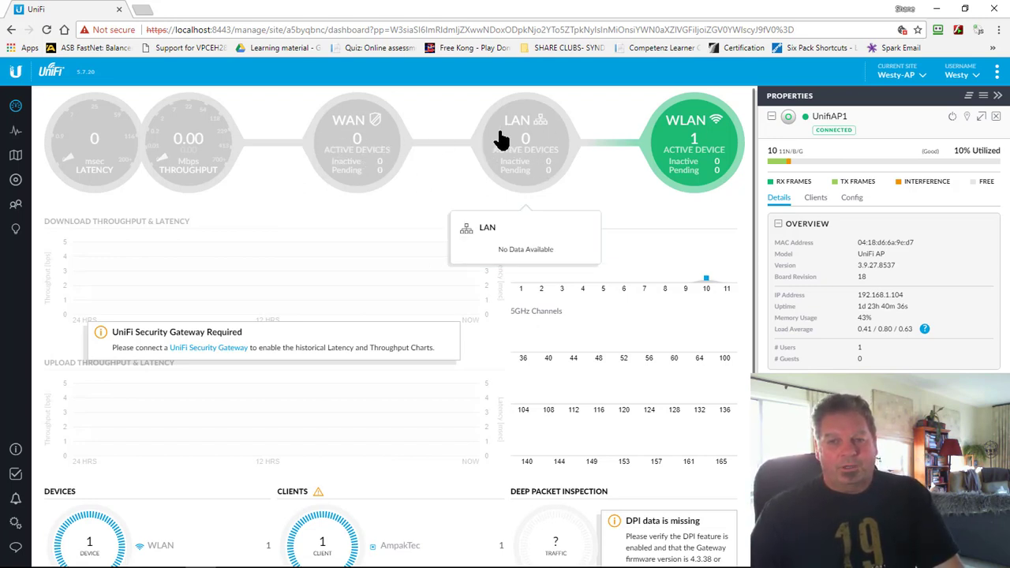
{"action": "mouse_move", "coordinate": [491, 163]}
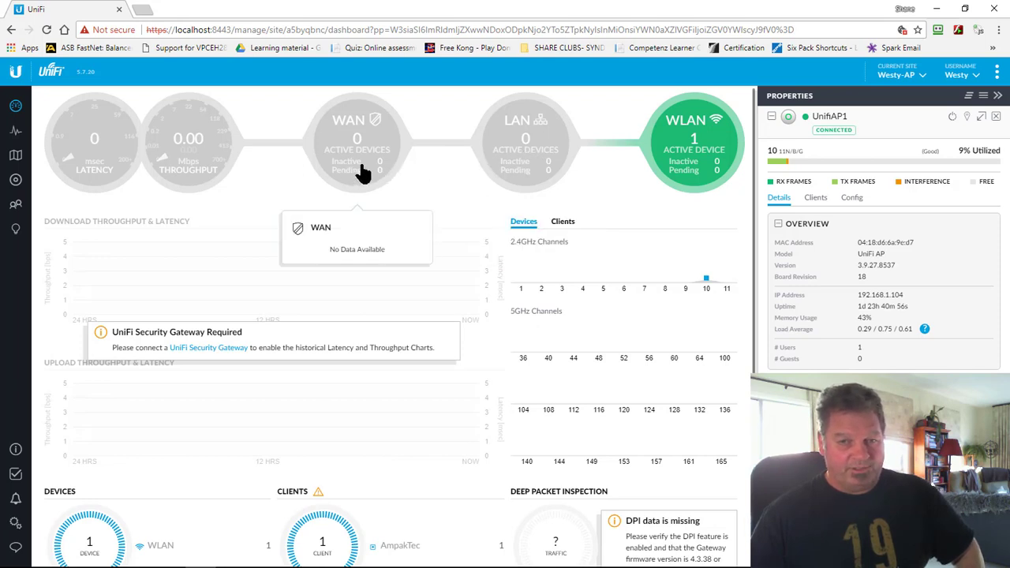
{"action": "mouse_move", "coordinate": [401, 172]}
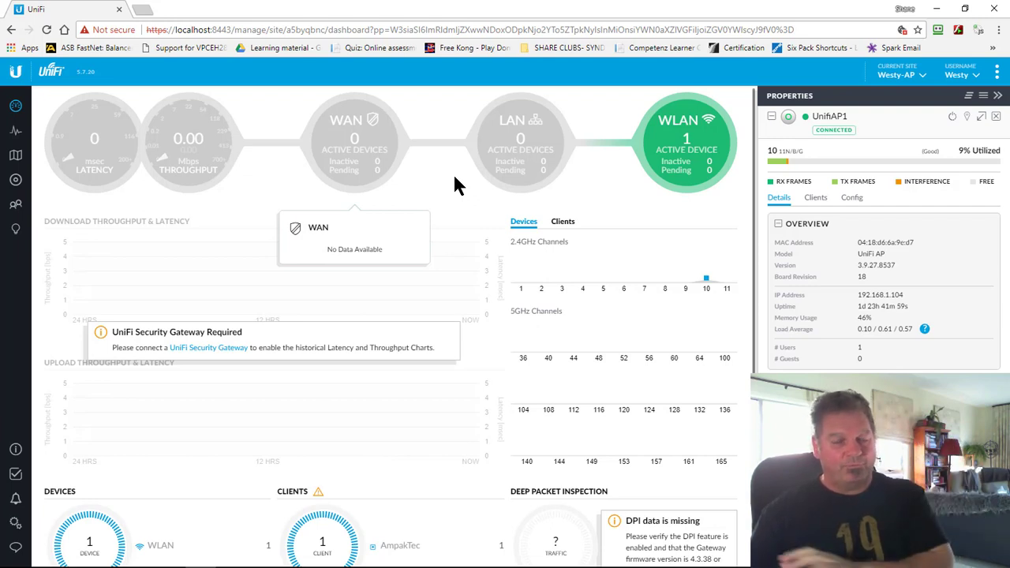
- Look over the rest of the dashboard, and review the Services settings for Dynamic DNS, DHCP, Hotspot 2.0 and RADIUS
{"action": "mouse_move", "coordinate": [498, 162]}
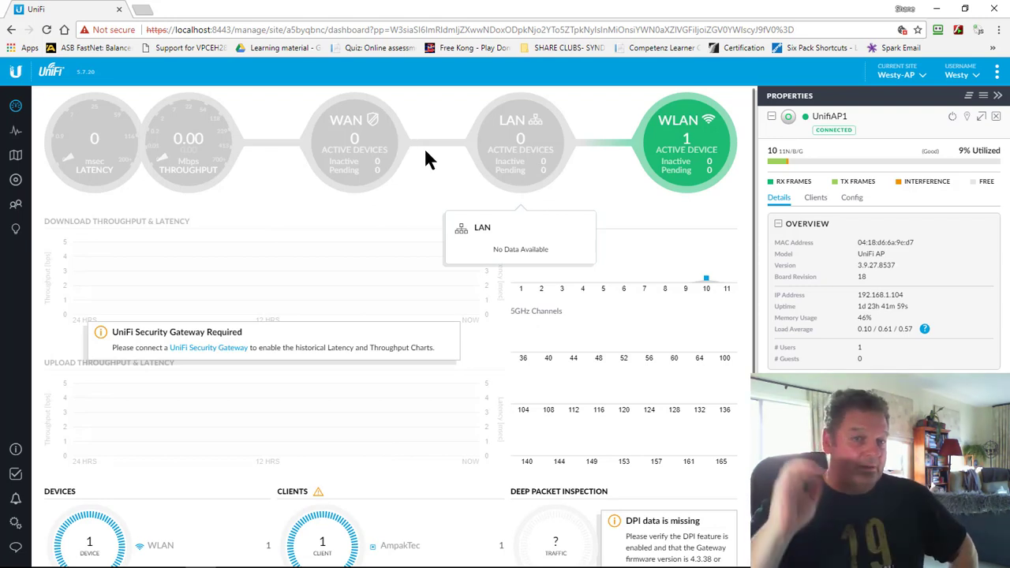
{"action": "scroll", "coordinate": [75, 271], "scroll_direction": "down", "scroll_amount": 1}
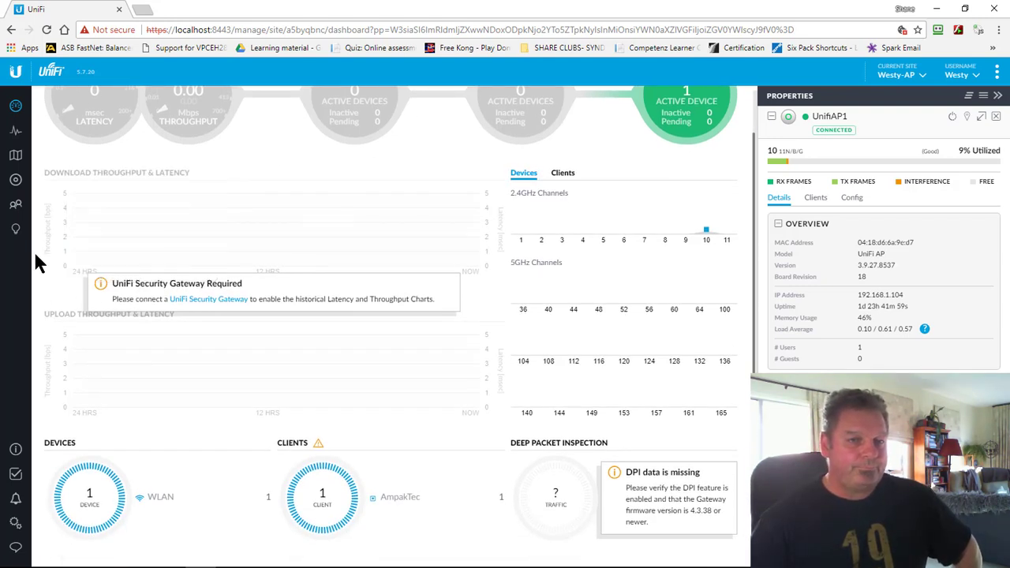
{"action": "left_click", "coordinate": [15, 522]}
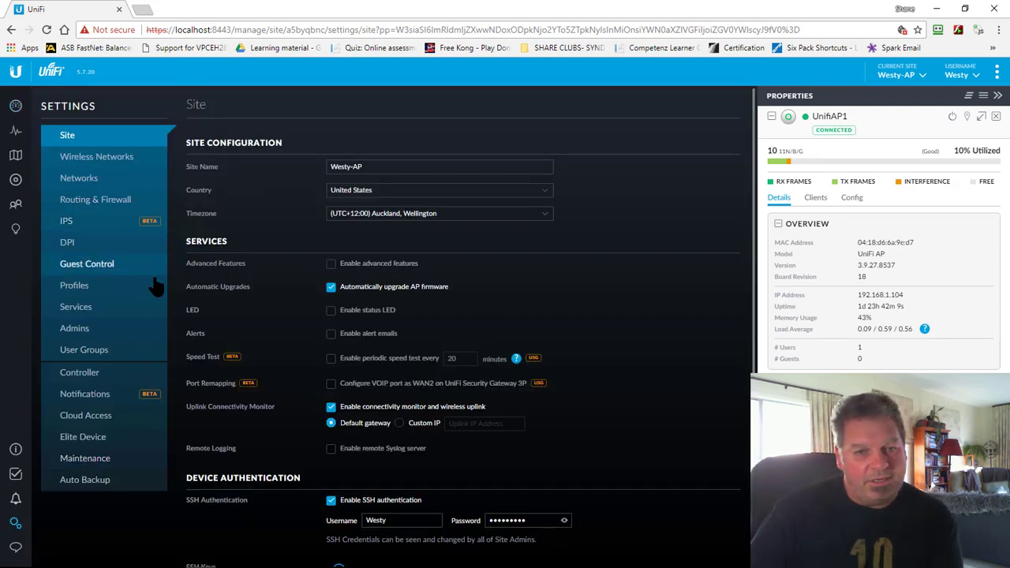
{"action": "left_click", "coordinate": [130, 314]}
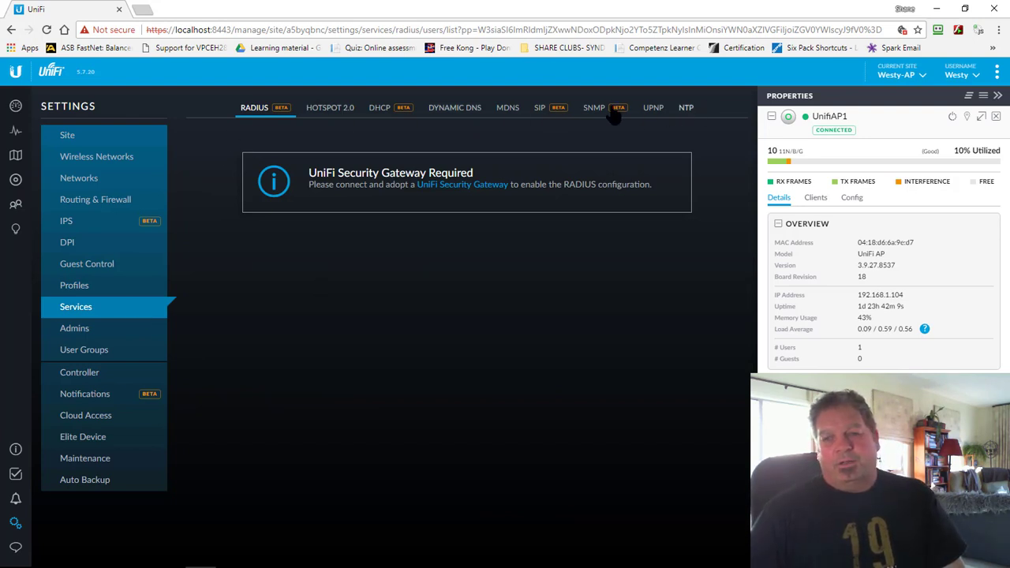
{"action": "left_click", "coordinate": [456, 114]}
{"action": "left_click", "coordinate": [375, 118]}
{"action": "left_click", "coordinate": [333, 119]}
{"action": "left_click", "coordinate": [267, 114]}
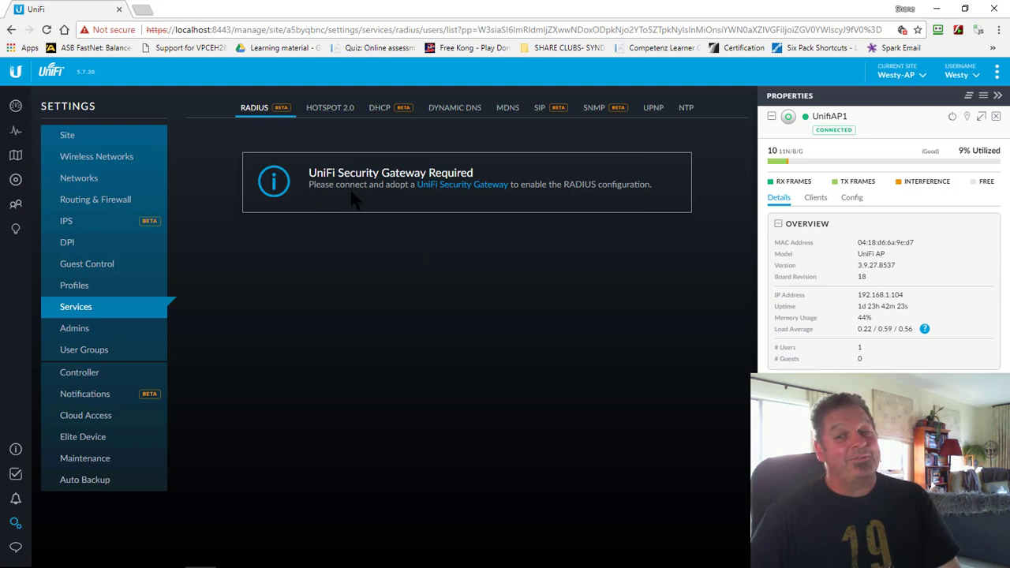
- View the list of controller admins with their permissions, and the user groups with their bandwidth limits
{"action": "left_click", "coordinate": [91, 330]}
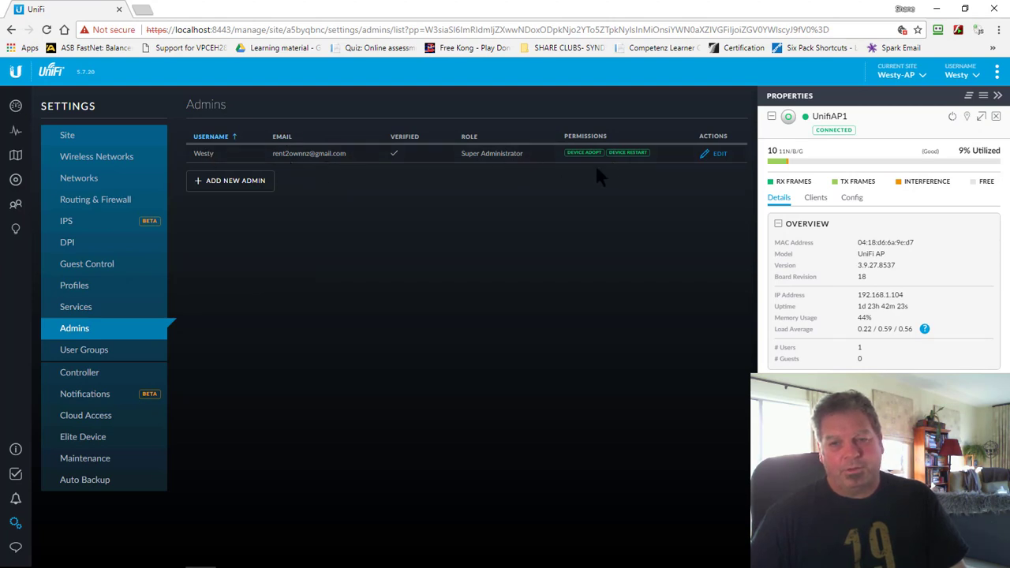
{"action": "left_click", "coordinate": [105, 358]}
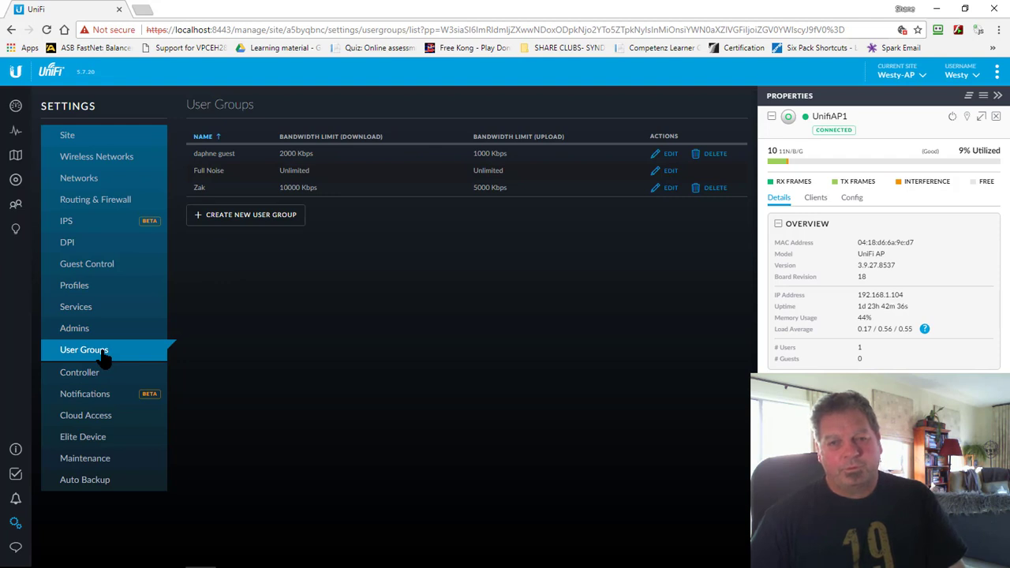
- Review the controller settings from the version information through the maps and mail server options
{"action": "left_click", "coordinate": [93, 382]}
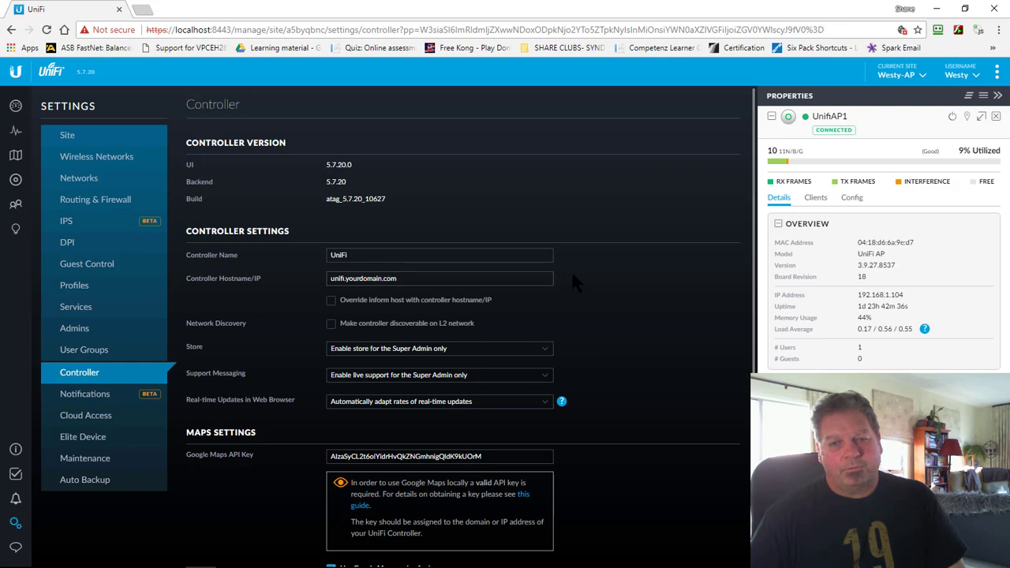
{"action": "scroll", "coordinate": [578, 268], "scroll_direction": "down", "scroll_amount": 2}
{"action": "scroll", "coordinate": [213, 367], "scroll_direction": "up", "scroll_amount": 2}
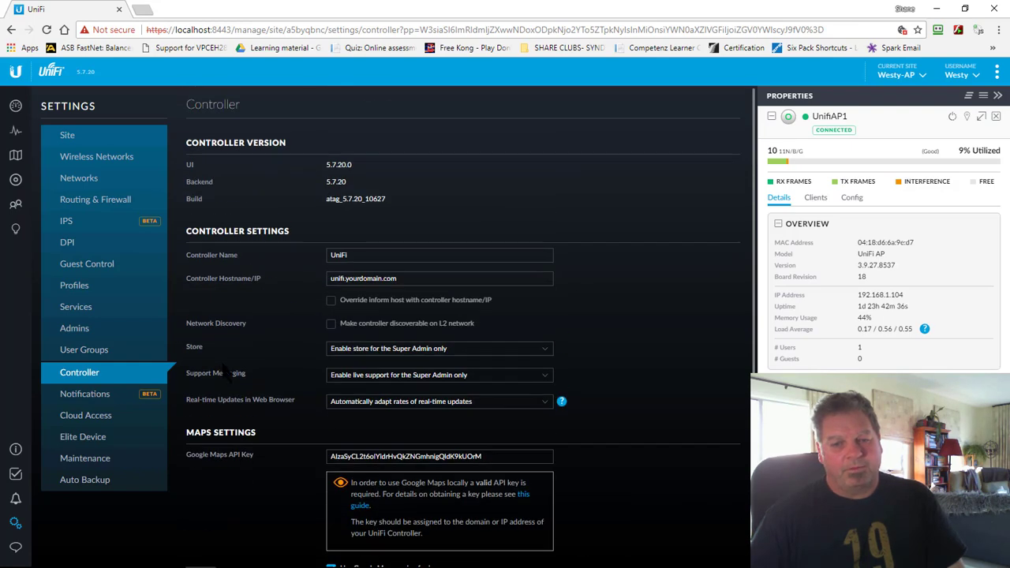
{"action": "scroll", "coordinate": [226, 372], "scroll_direction": "down", "scroll_amount": 2}
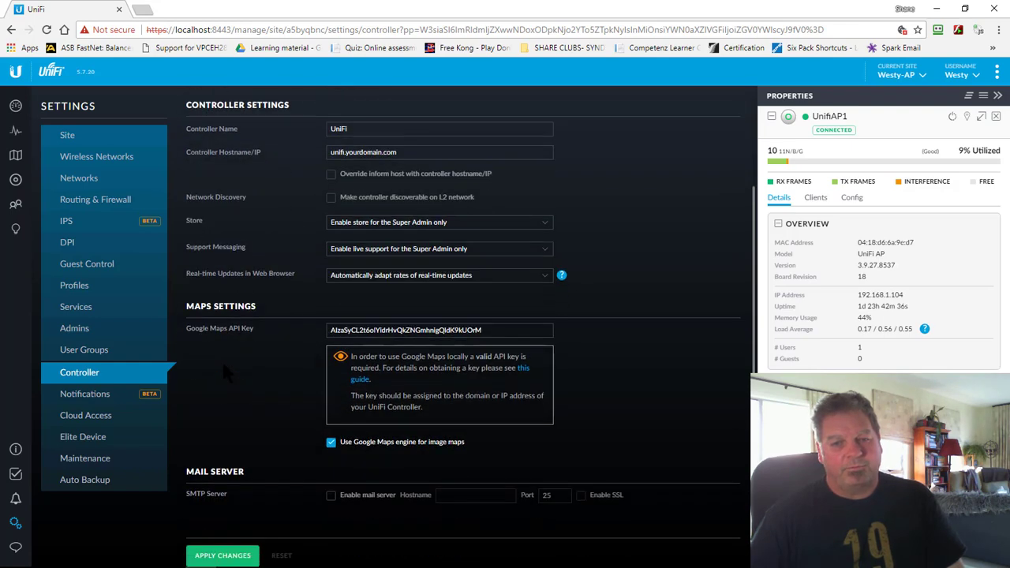
- View the notification event categories and the Cloud Access and Elite Device settings
{"action": "left_click", "coordinate": [92, 402]}
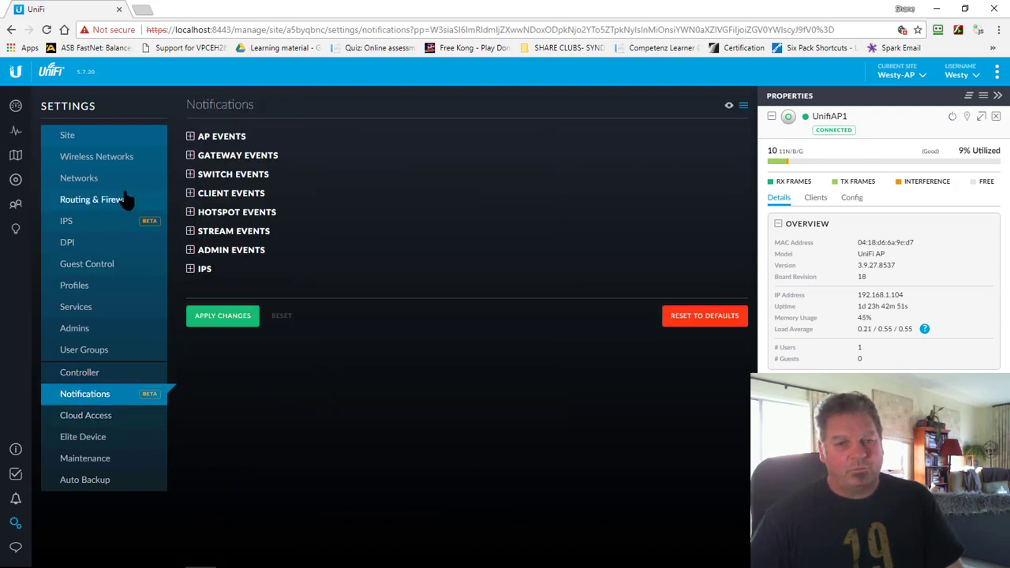
{"action": "left_click", "coordinate": [89, 418]}
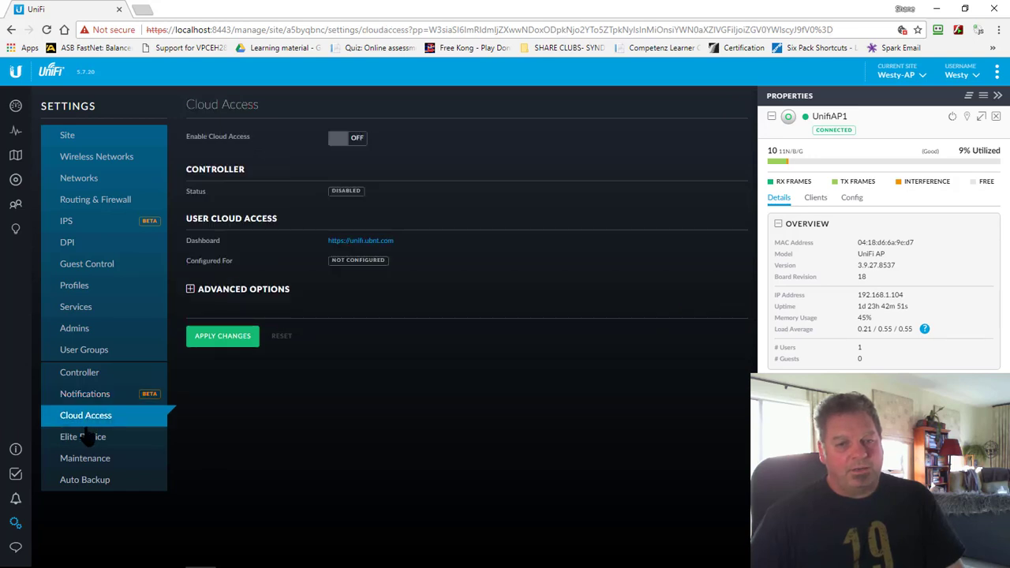
{"action": "left_click", "coordinate": [84, 443]}
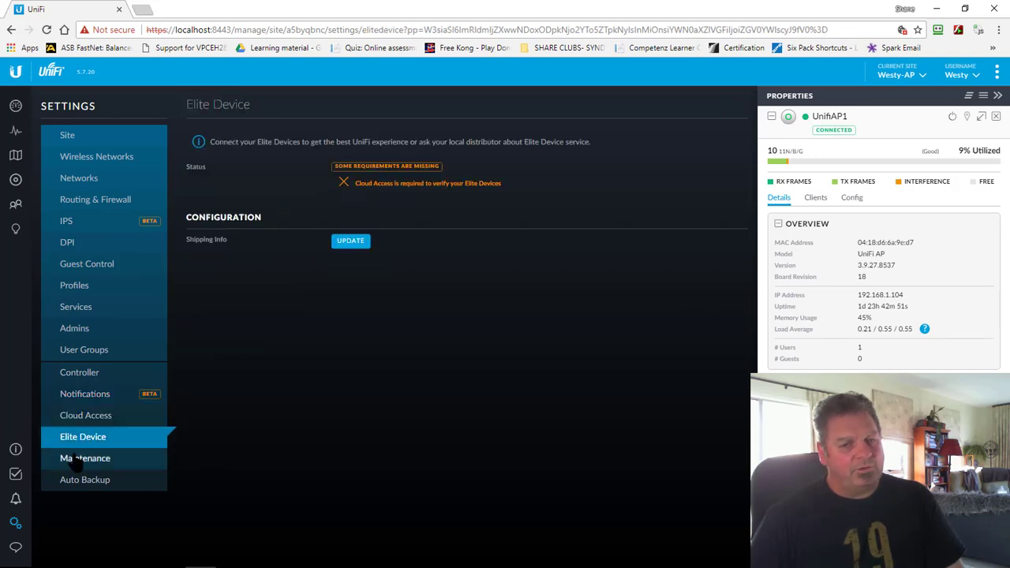
- Examine the maintenance settings, covering log levels, data retention, backup, restore, support info and firmware
{"action": "left_click", "coordinate": [90, 464]}
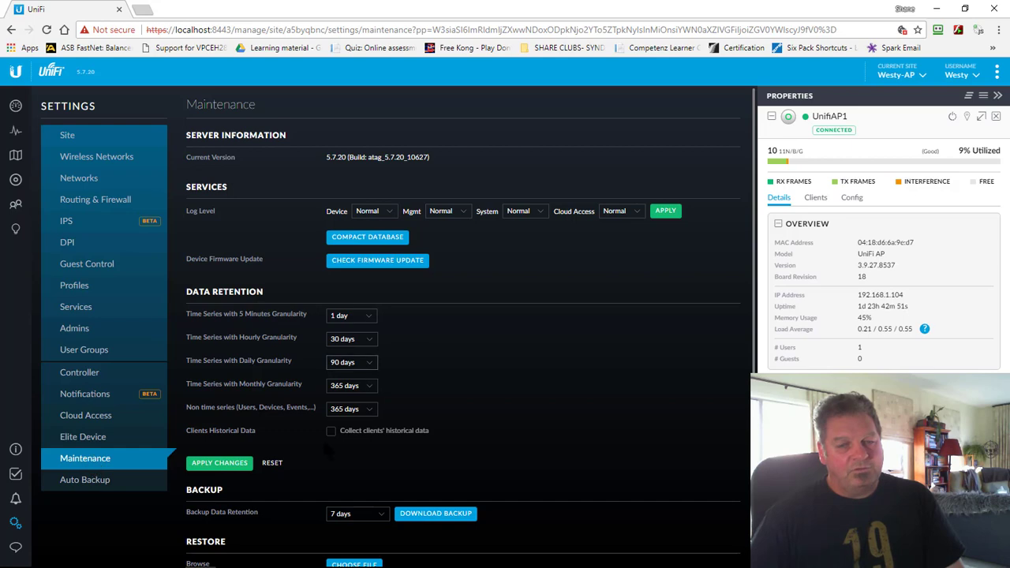
{"action": "scroll", "coordinate": [558, 287], "scroll_direction": "down", "scroll_amount": 3}
{"action": "scroll", "coordinate": [572, 282], "scroll_direction": "up", "scroll_amount": 3}
{"action": "scroll", "coordinate": [571, 286], "scroll_direction": "down", "scroll_amount": 2}
{"action": "scroll", "coordinate": [571, 276], "scroll_direction": "down", "scroll_amount": 2}
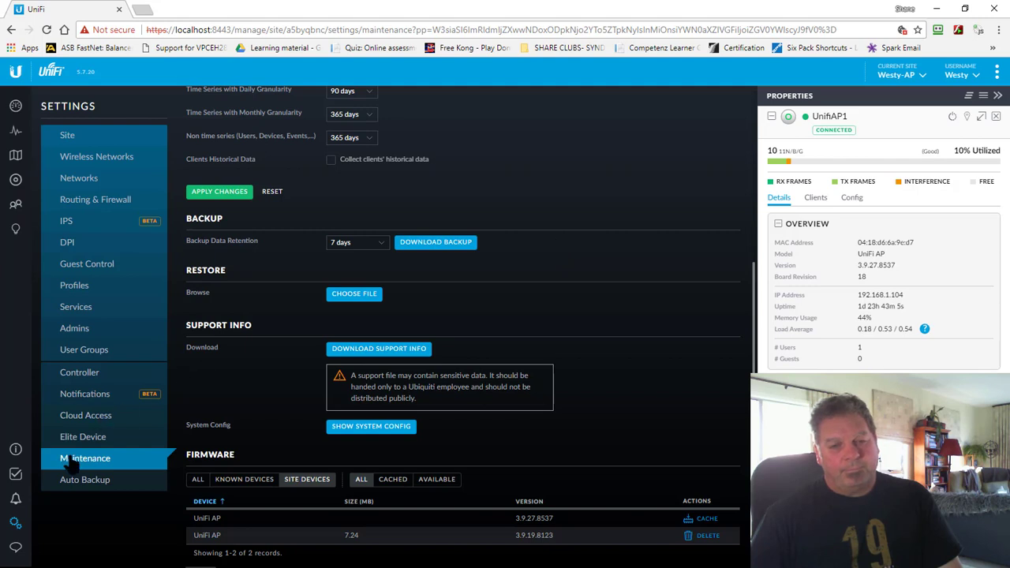
- Enable auto backup to inspect its schedule and retention options, and disable it again without applying changes
{"action": "left_click", "coordinate": [81, 482]}
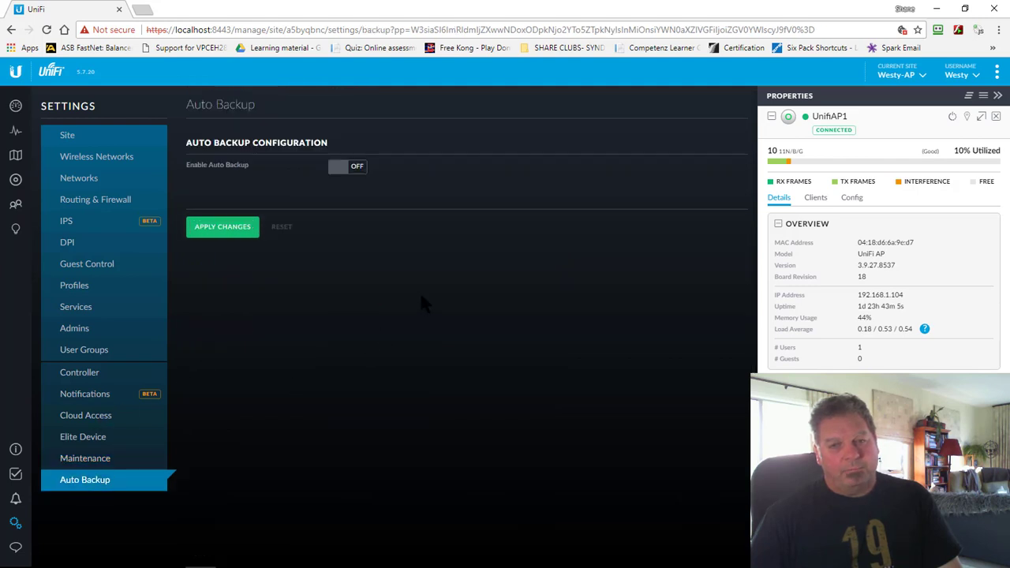
{"action": "left_click", "coordinate": [357, 167]}
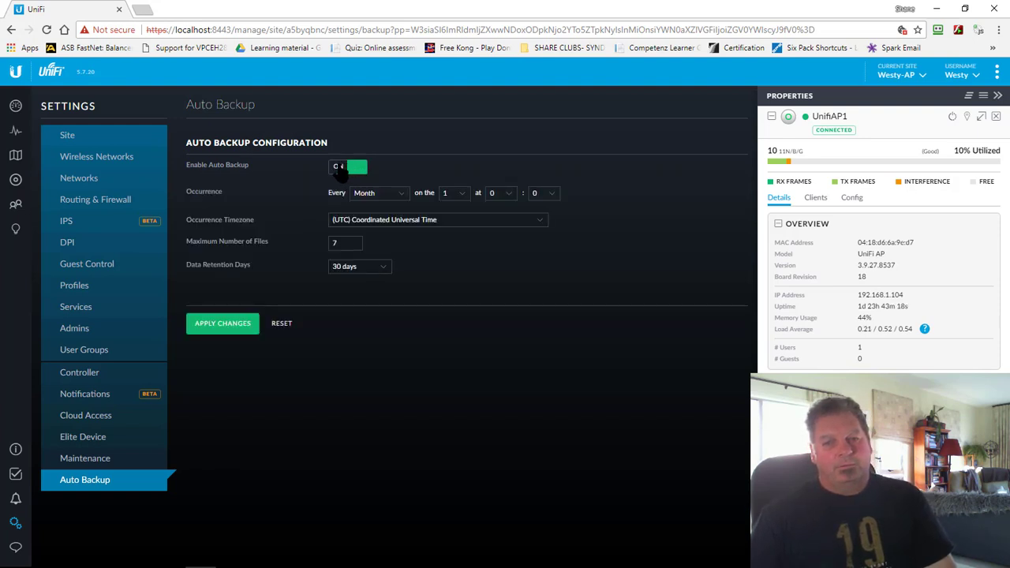
{"action": "left_click", "coordinate": [337, 168]}
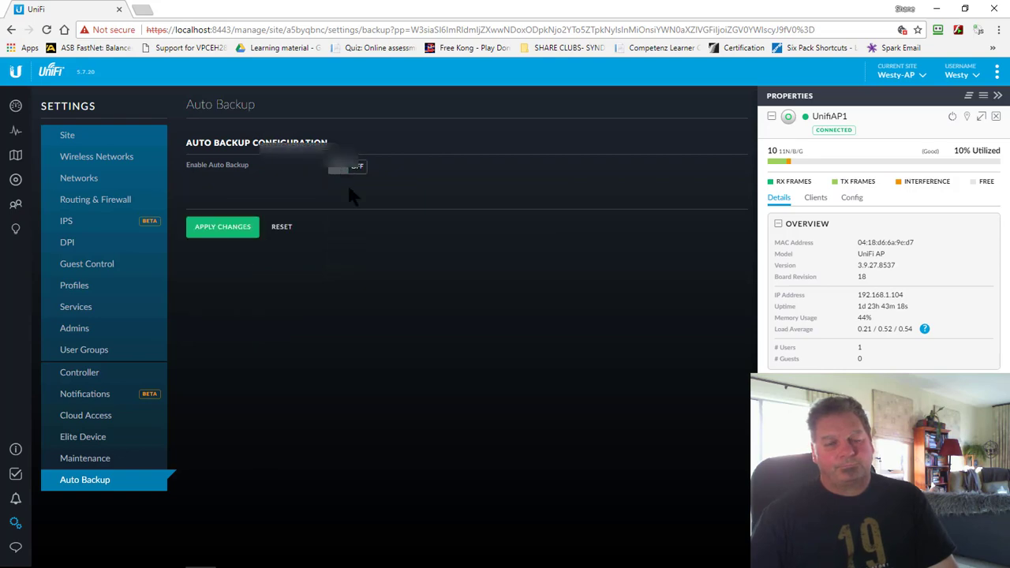
- Leave the auto backup settings by way of the site settings and go back to the dashboard overview
{"action": "left_click", "coordinate": [63, 137]}
{"action": "left_click", "coordinate": [15, 108]}
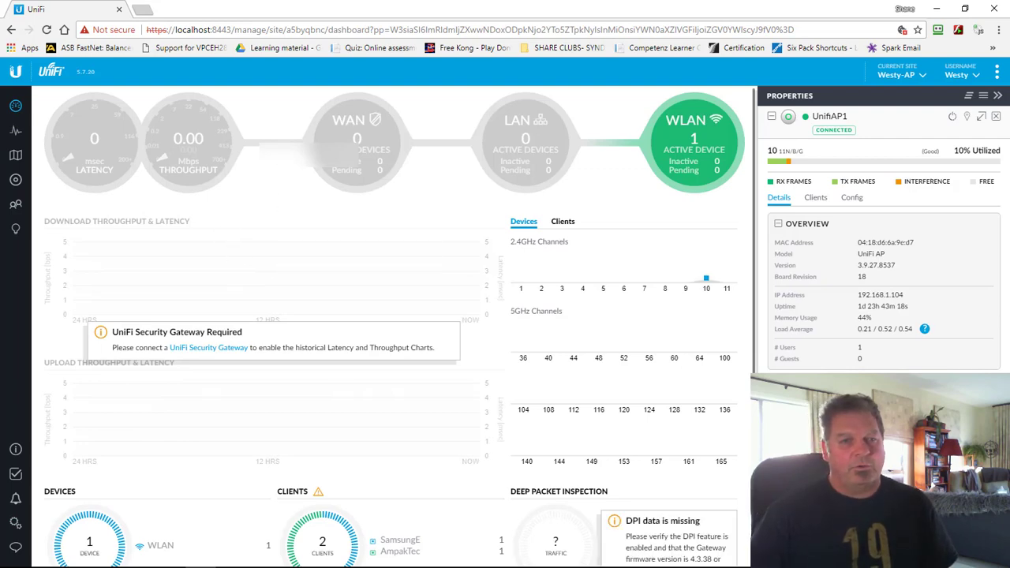
{"action": "left_click", "coordinate": [15, 130]}
{"action": "left_click", "coordinate": [15, 107]}
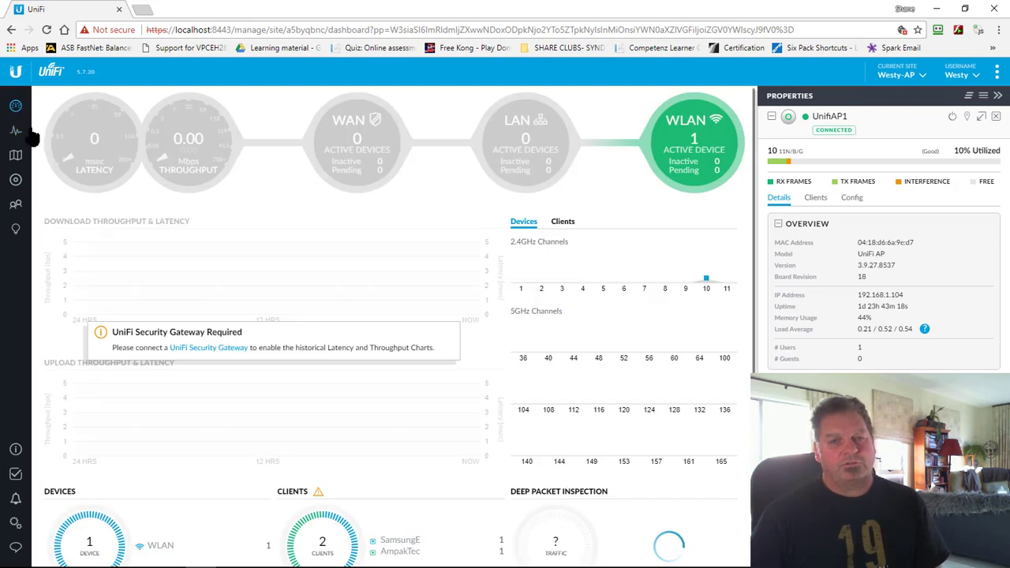